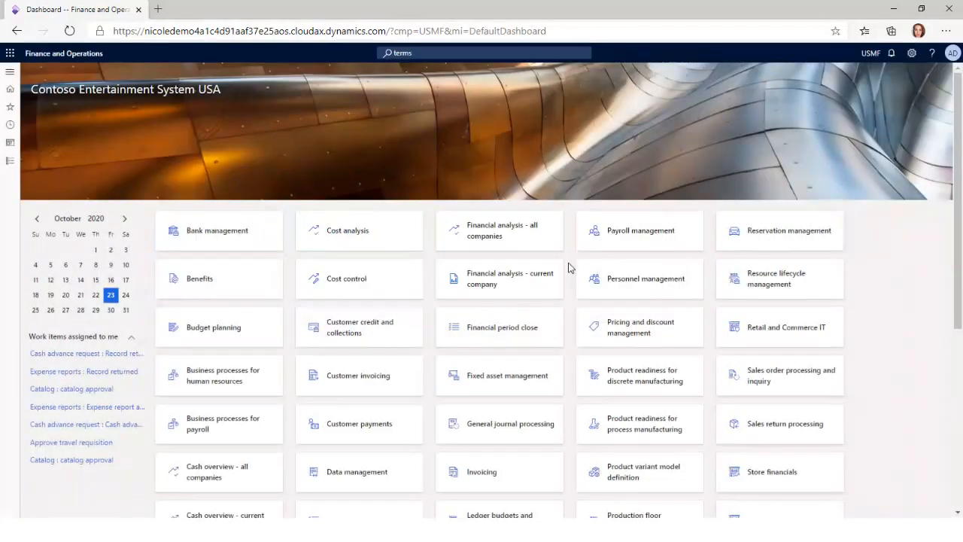
Open the Load planning workbench from the planning area of the Transportation management module
click(626, 268)
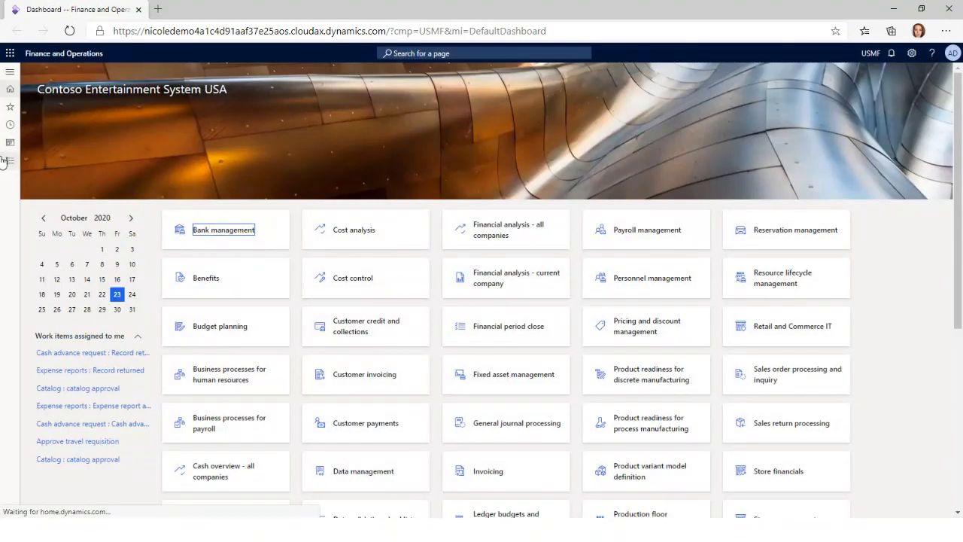
click(9, 164)
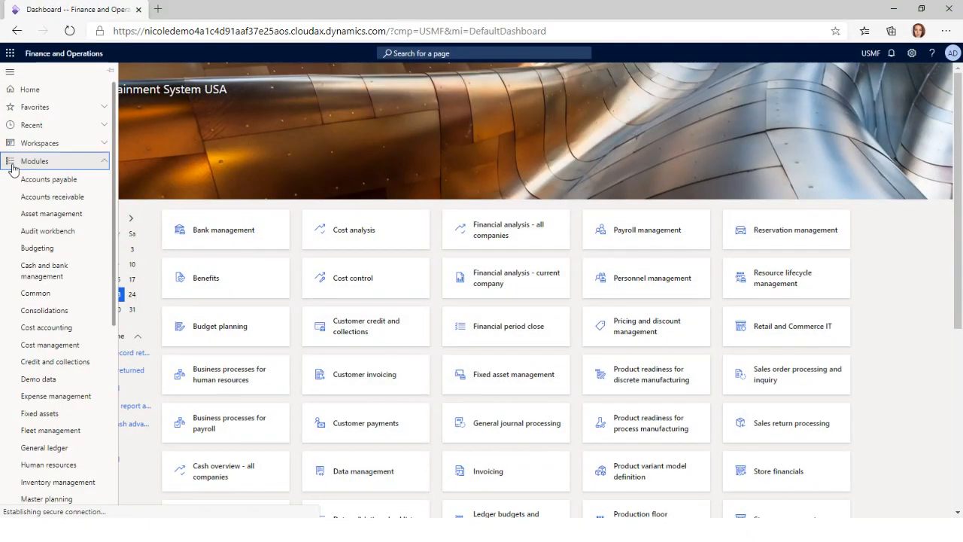
scroll(45, 466, down, 5)
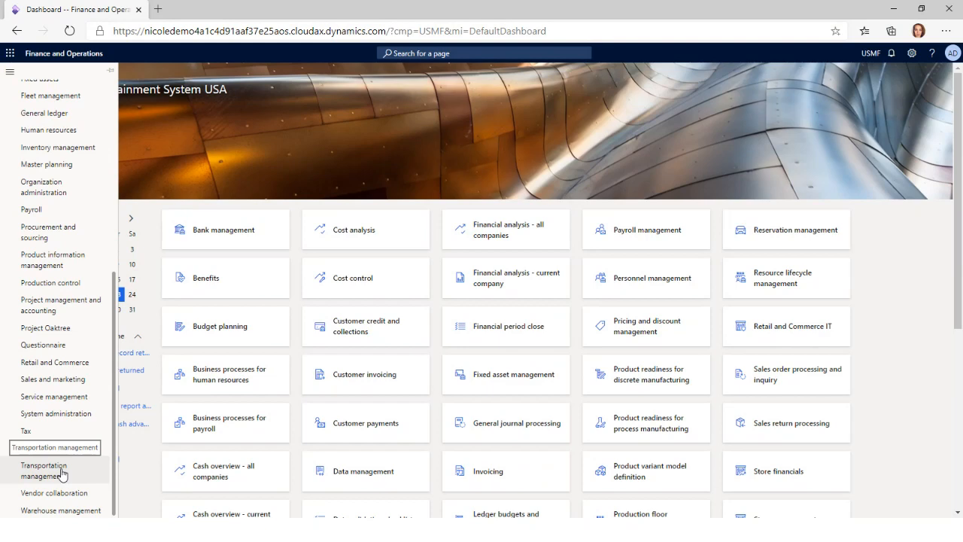
click(62, 474)
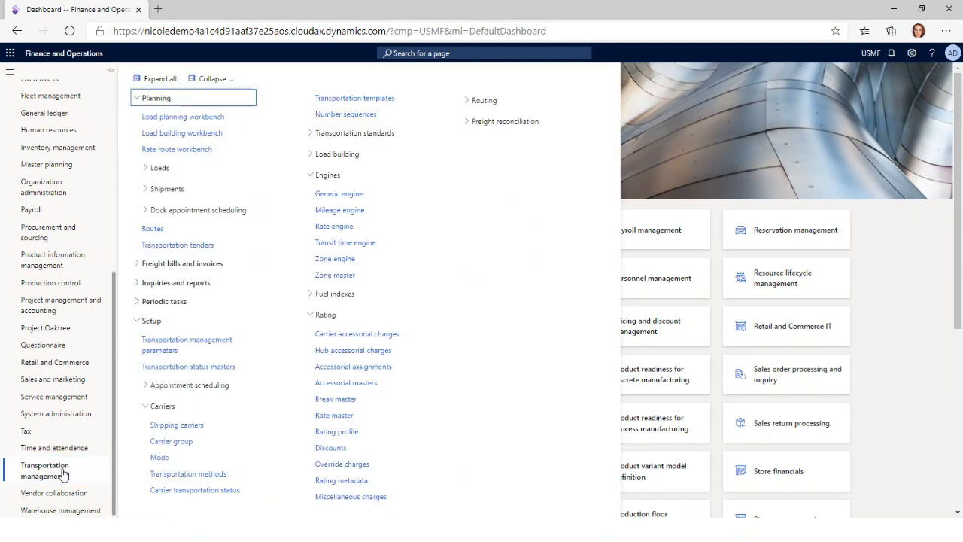
click(219, 80)
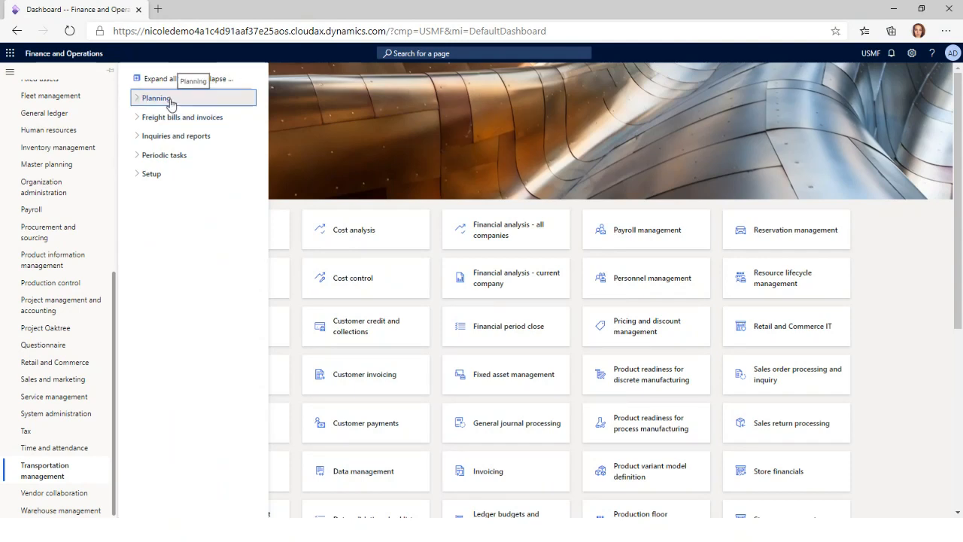
click(171, 103)
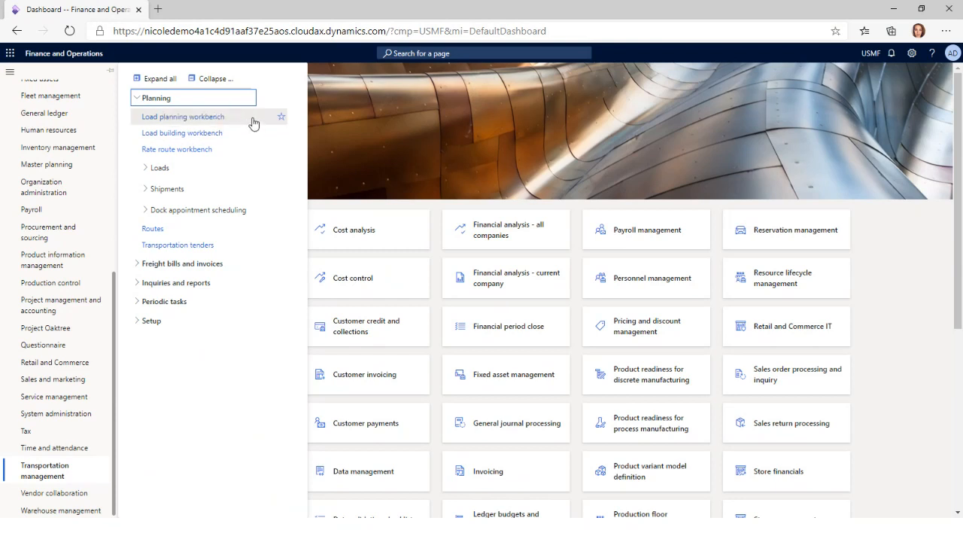
click(197, 120)
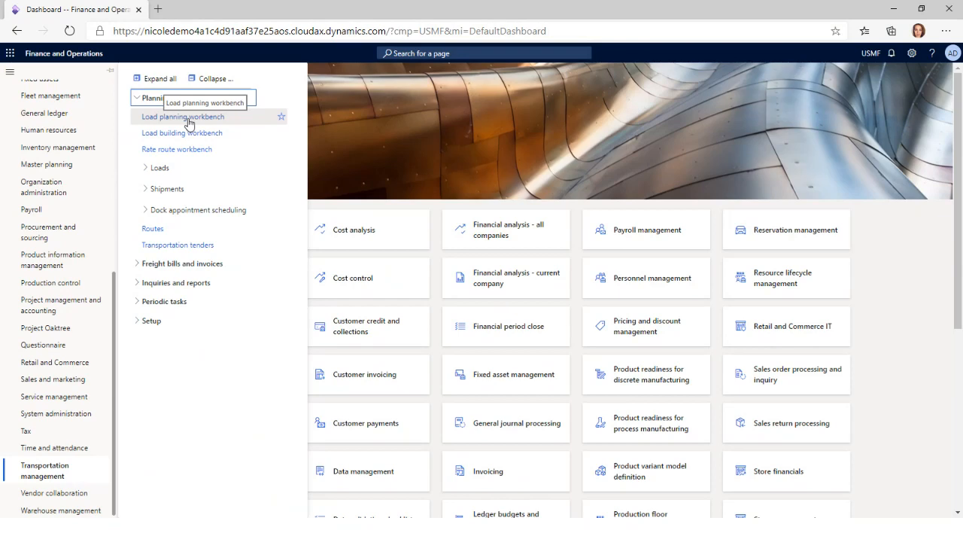
click(188, 119)
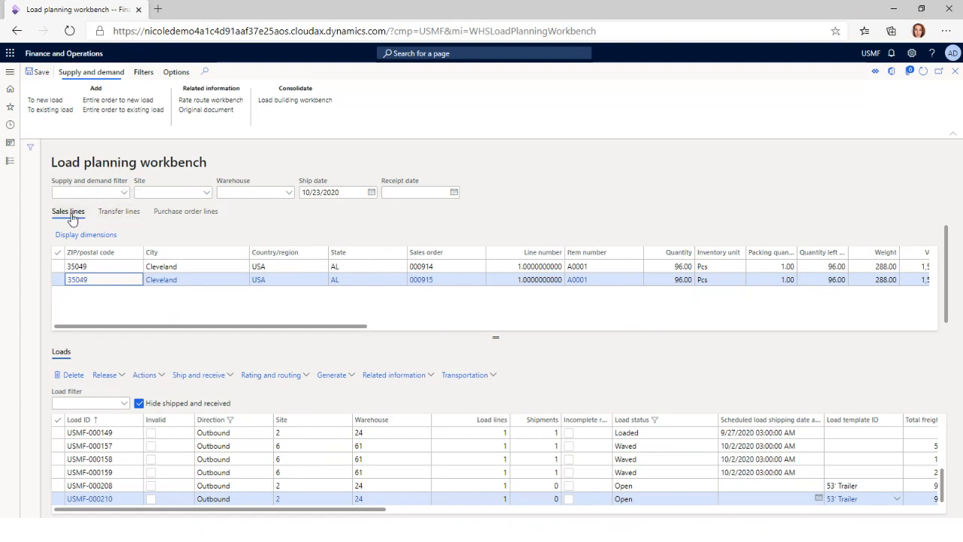
Review the transfer lines and purchase order lines available for load planning, and return to the sales lines
click(121, 214)
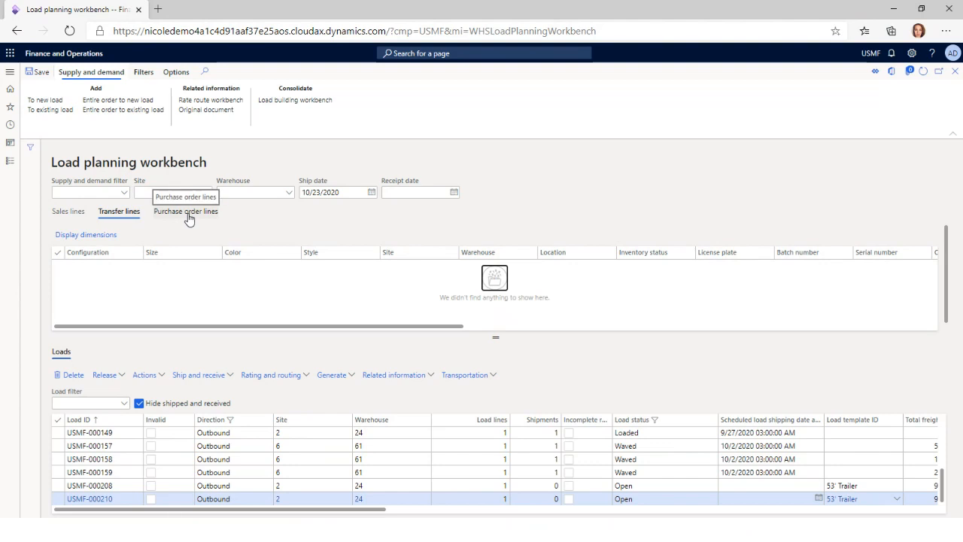
click(187, 213)
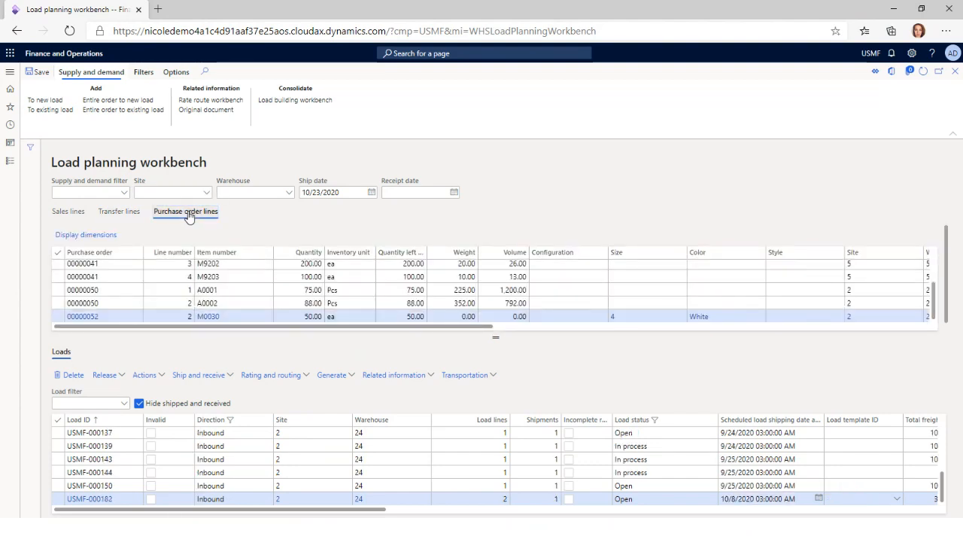
click(68, 212)
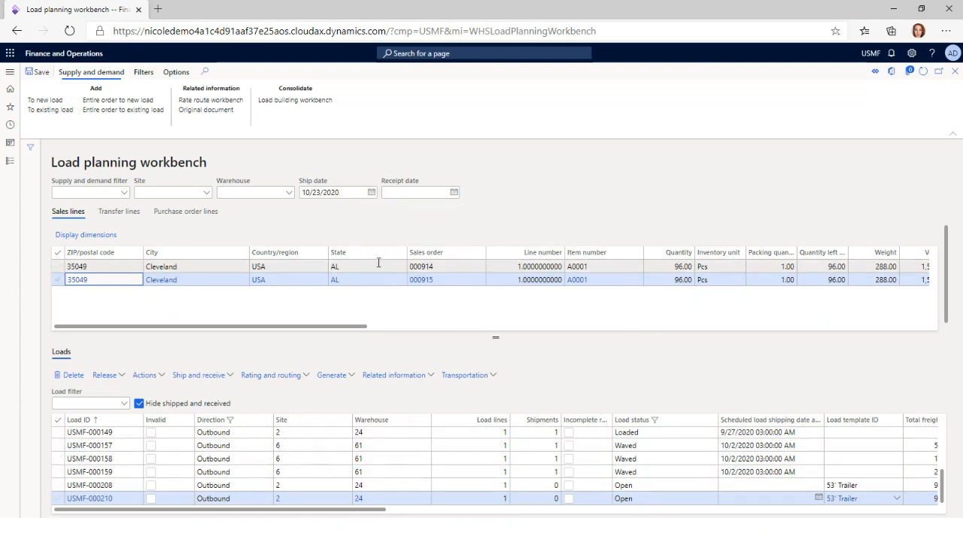
Start adding the first Cleveland sales line to a new load and choose the 53' Trailer load template
mouse_move(383, 266)
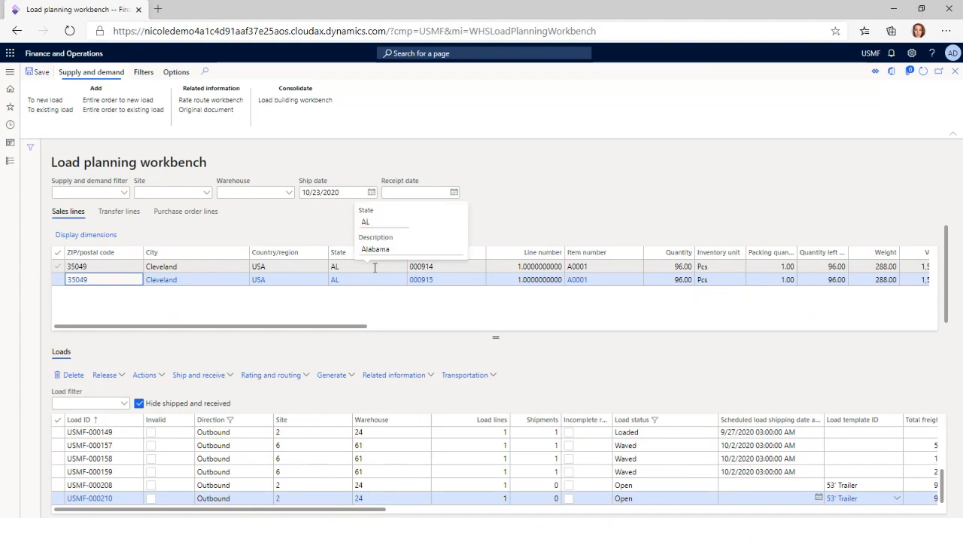
click(374, 267)
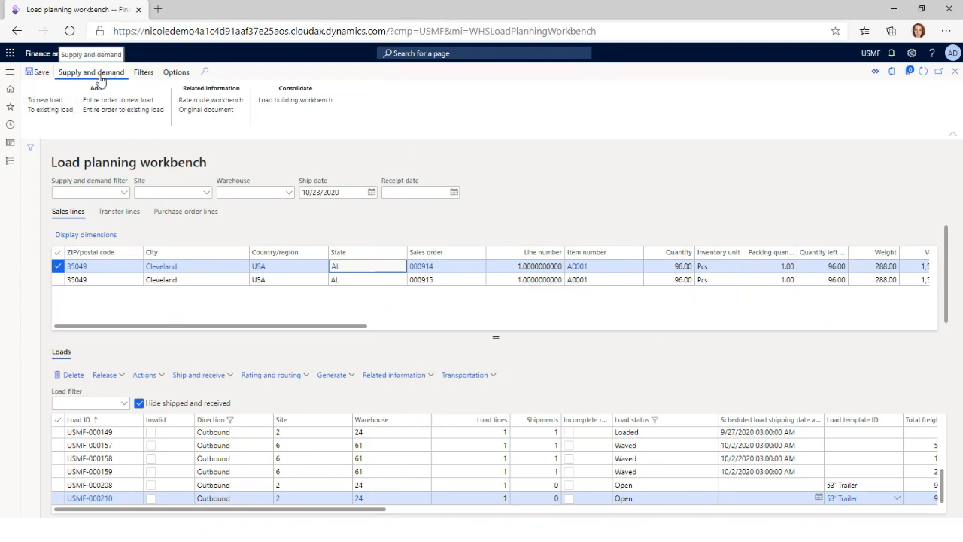
click(59, 101)
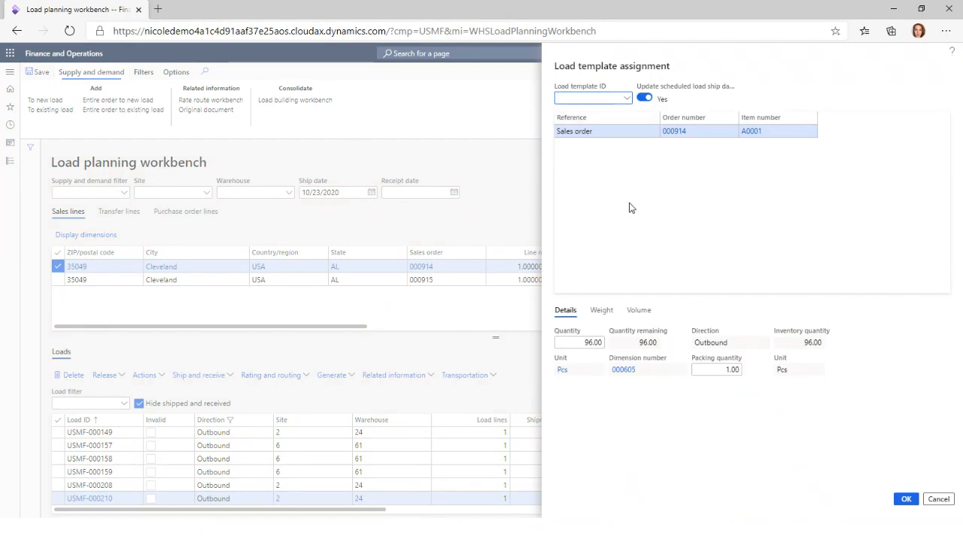
click(629, 98)
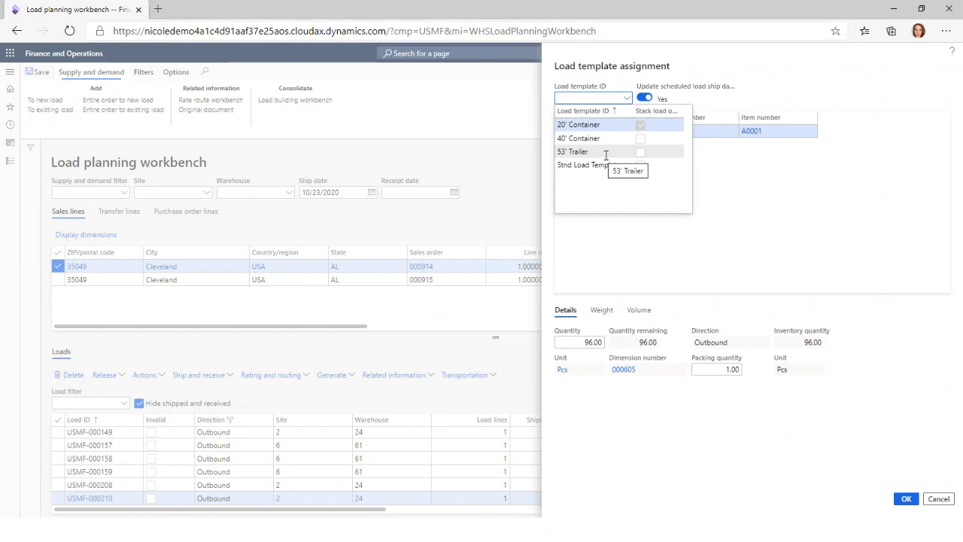
click(605, 152)
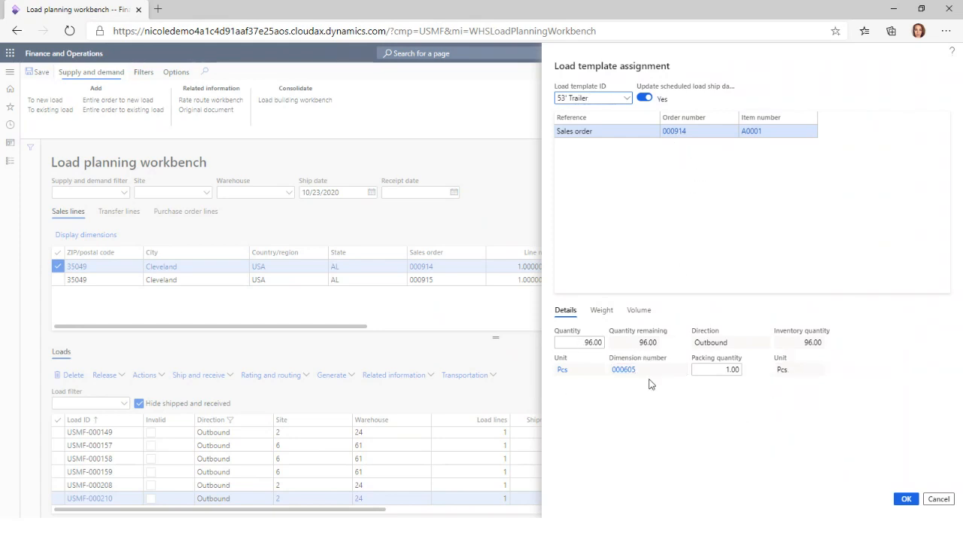
Compare the new load's weight and volume with the capacities of the 53' Trailer template
click(598, 315)
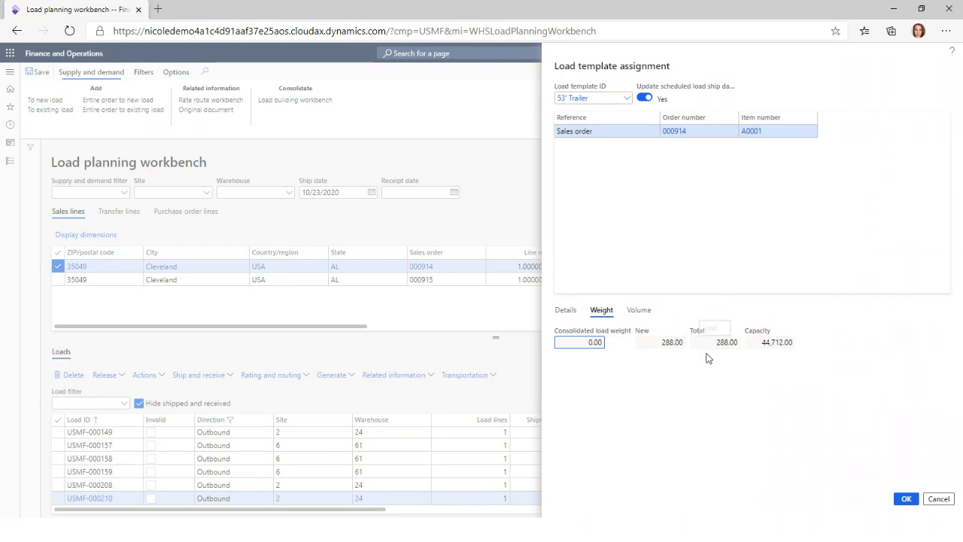
click(639, 310)
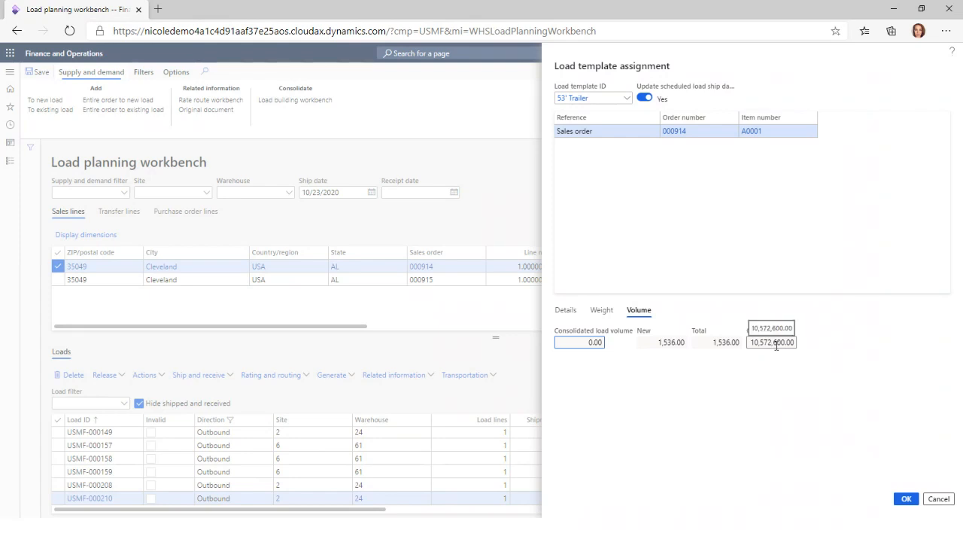
click(602, 310)
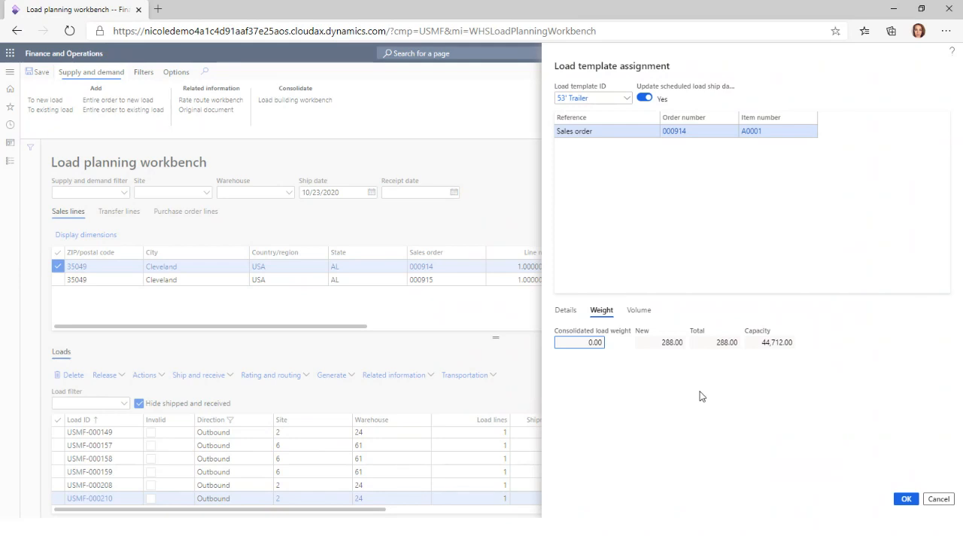
click(632, 316)
key(Tab)
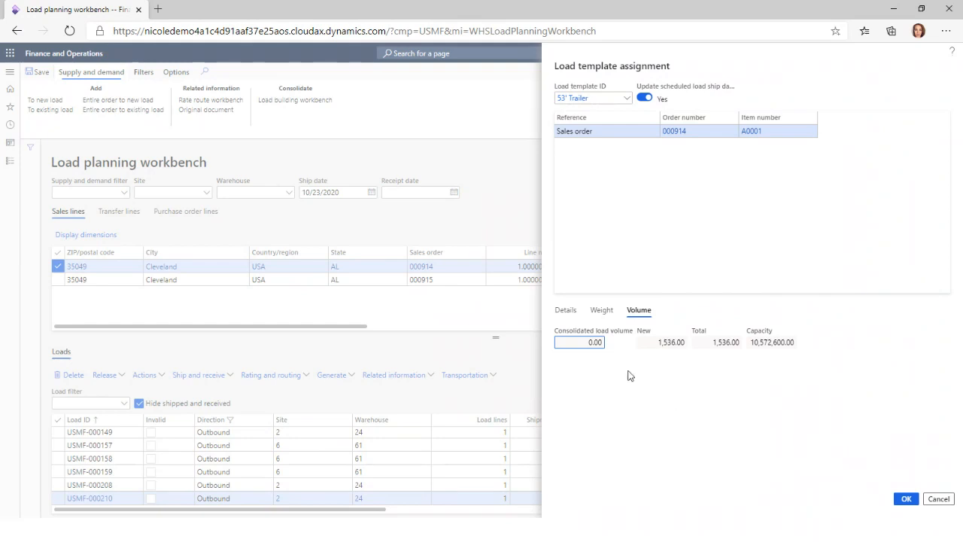
click(602, 311)
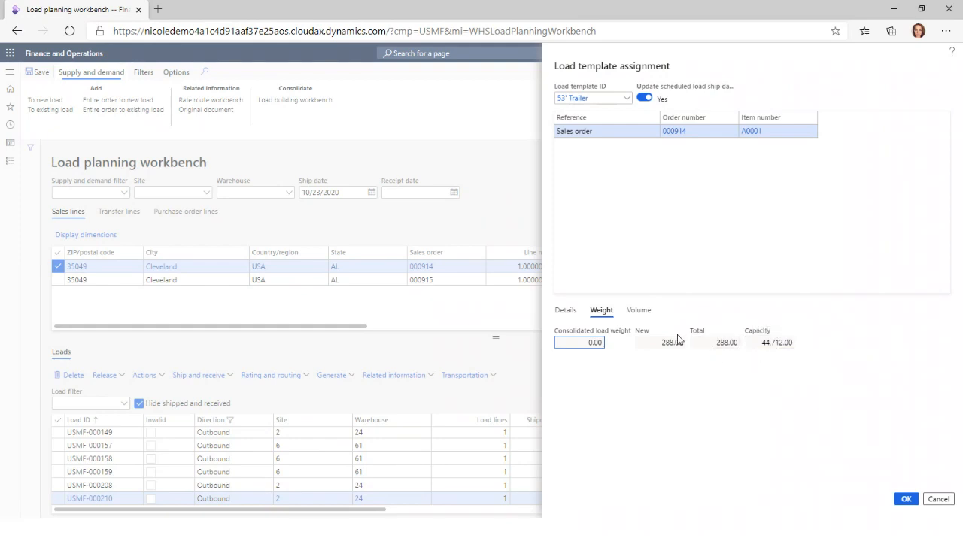
click(642, 311)
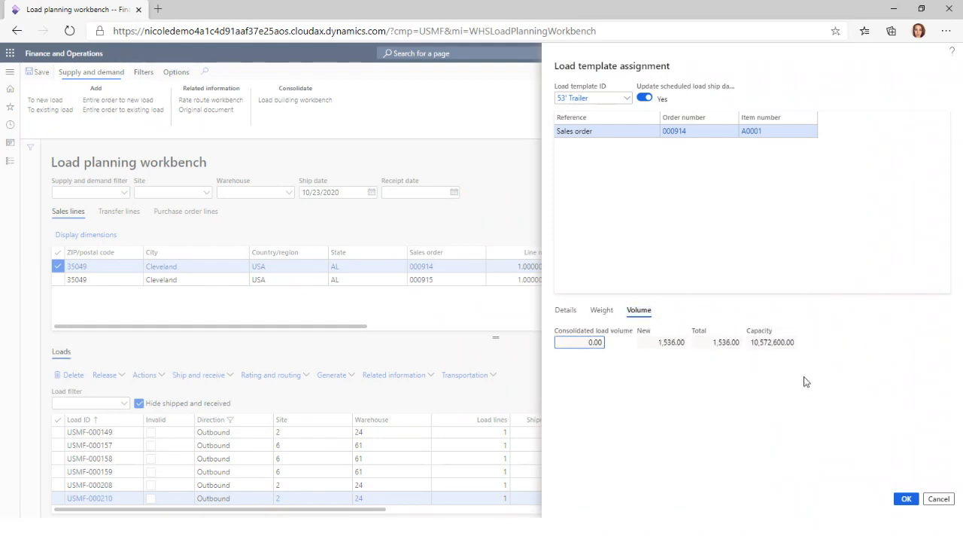
click(602, 311)
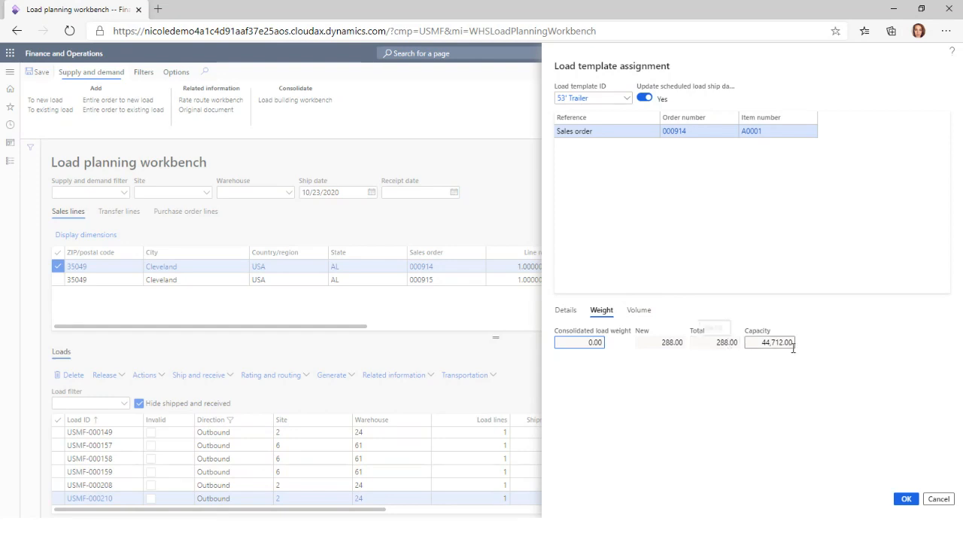
click(640, 311)
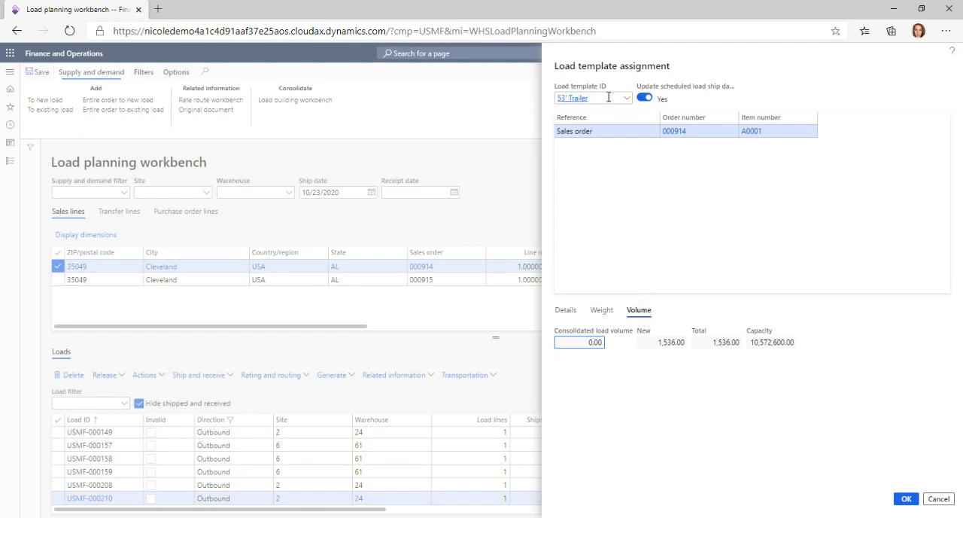
mouse_move(608, 99)
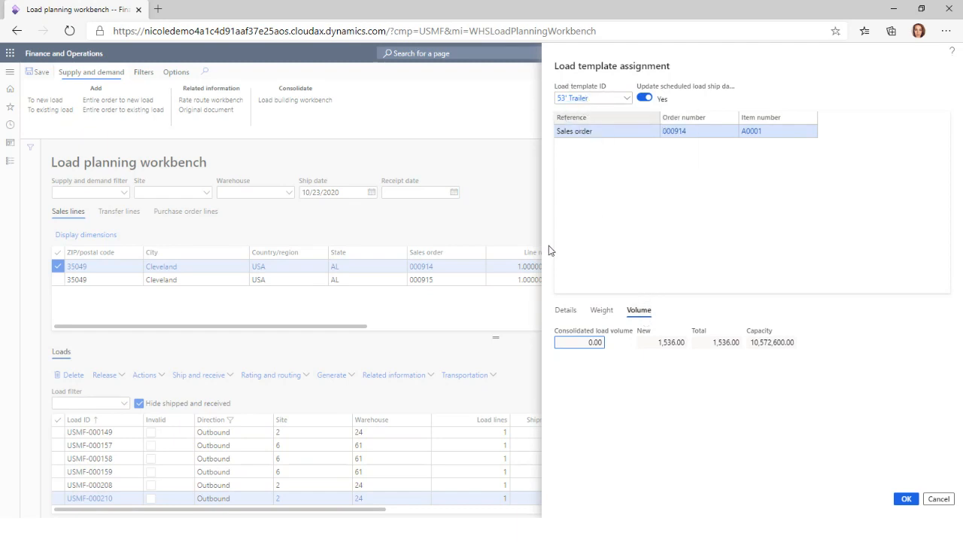
click(604, 311)
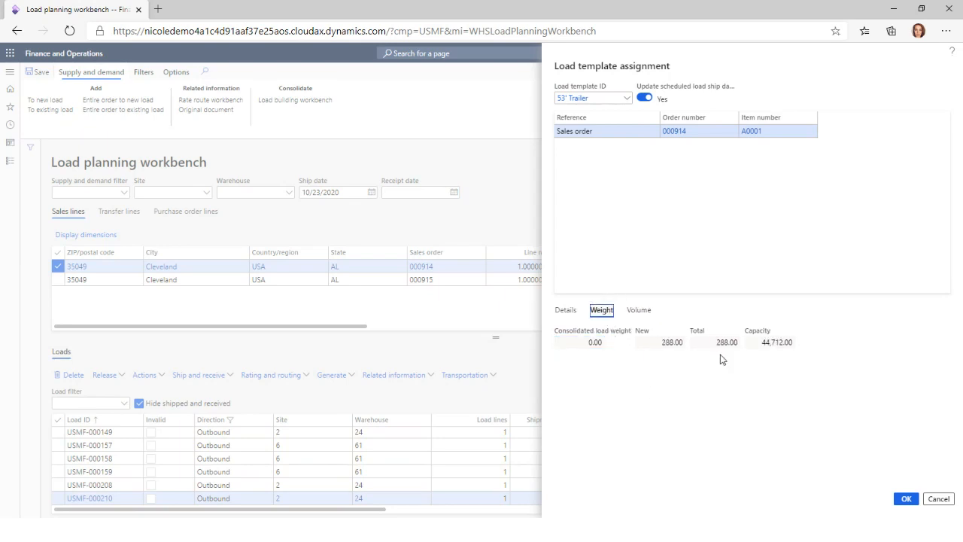
key(Tab)
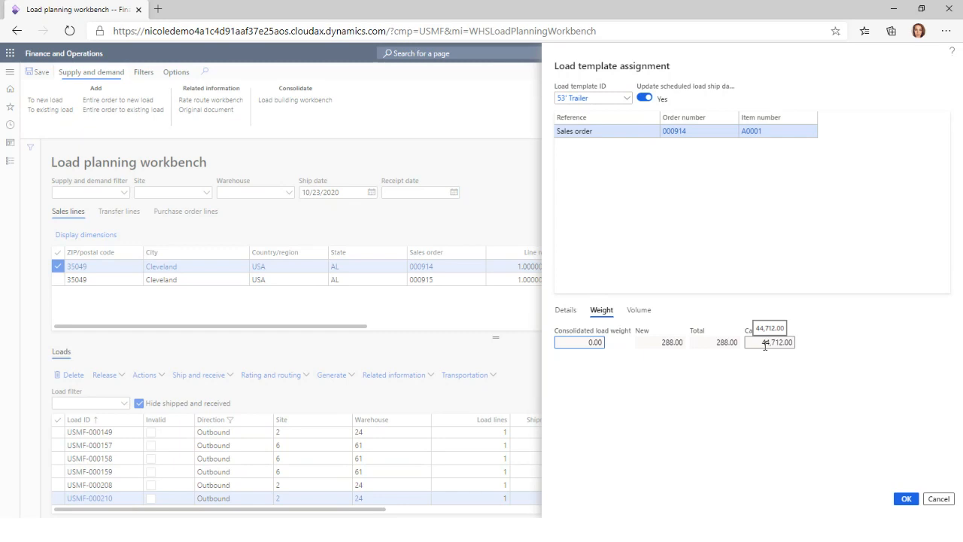
click(638, 311)
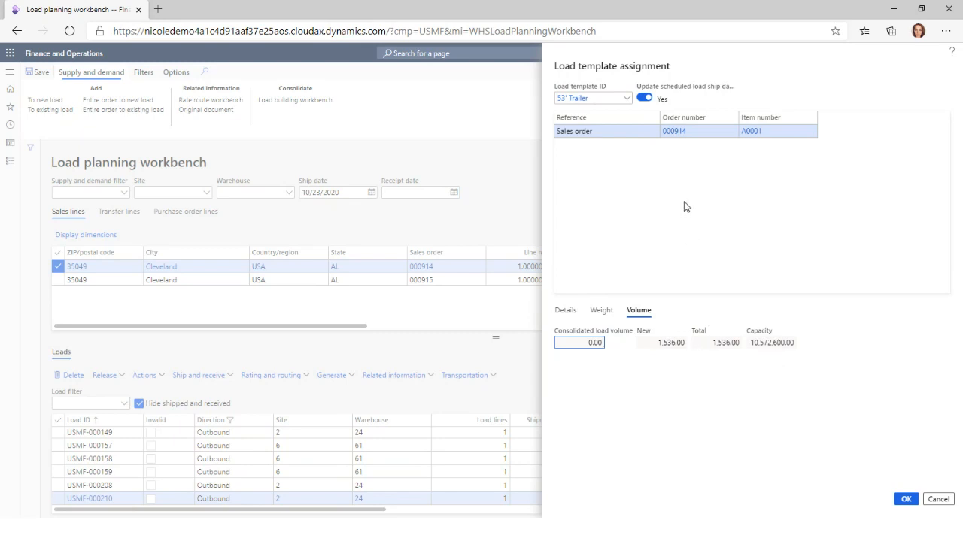
Confirm the template assignment to create the load, and select the new open load in the loads list
click(908, 500)
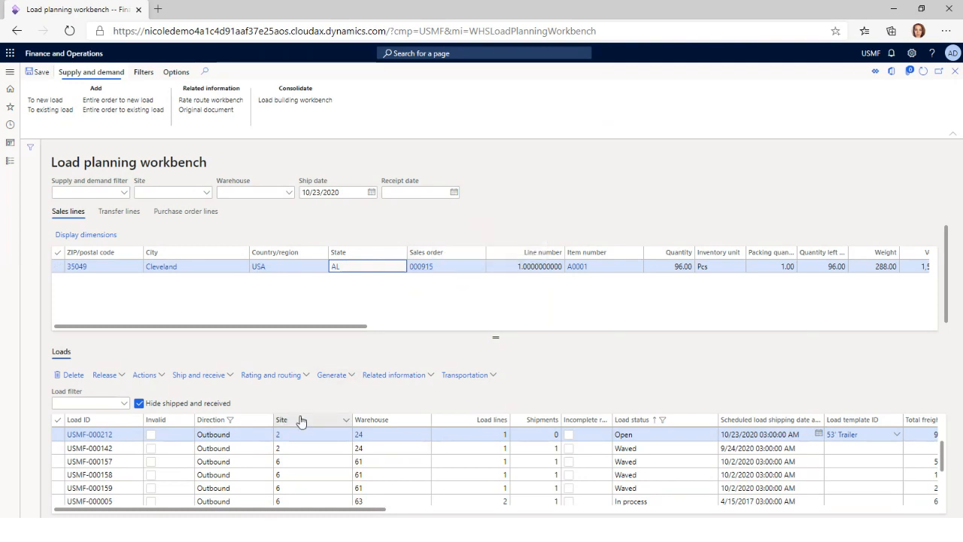
click(57, 434)
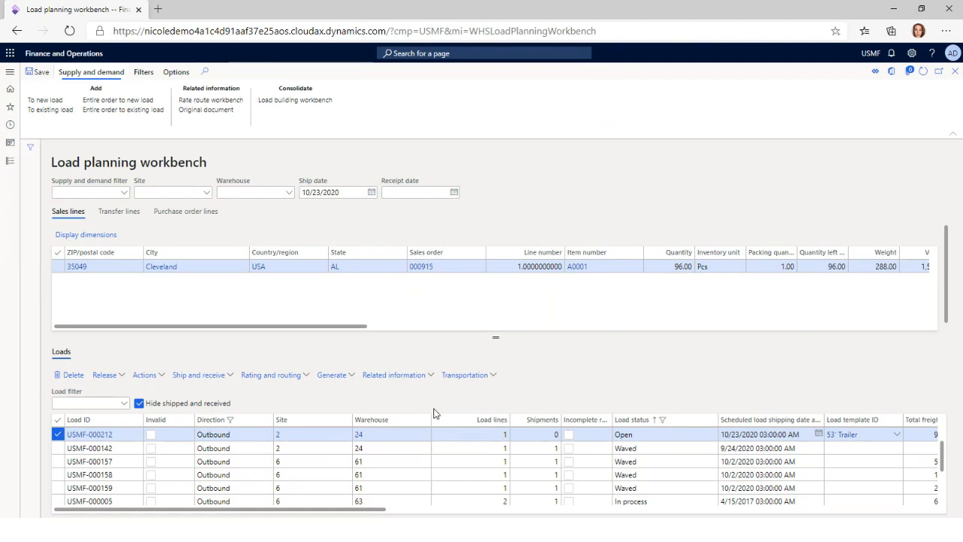
click(9, 165)
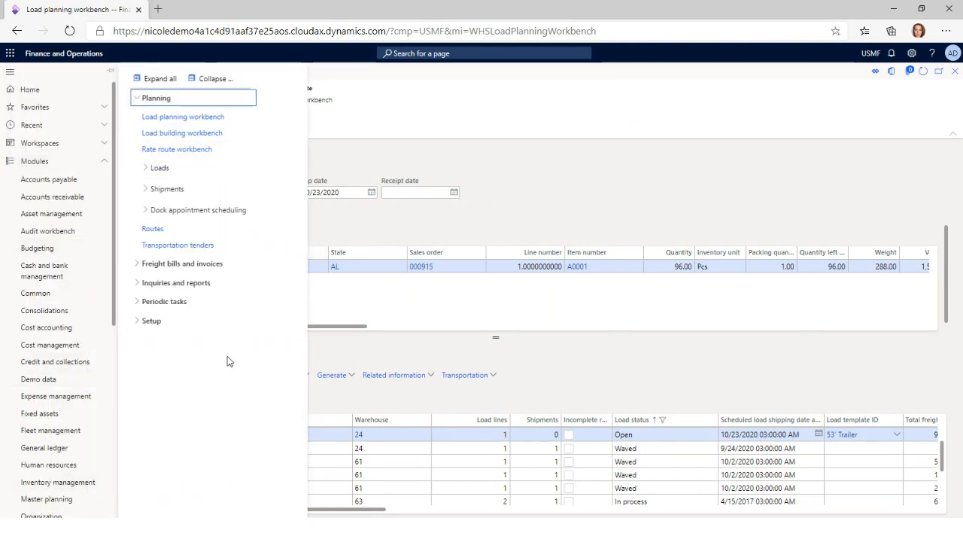
click(592, 372)
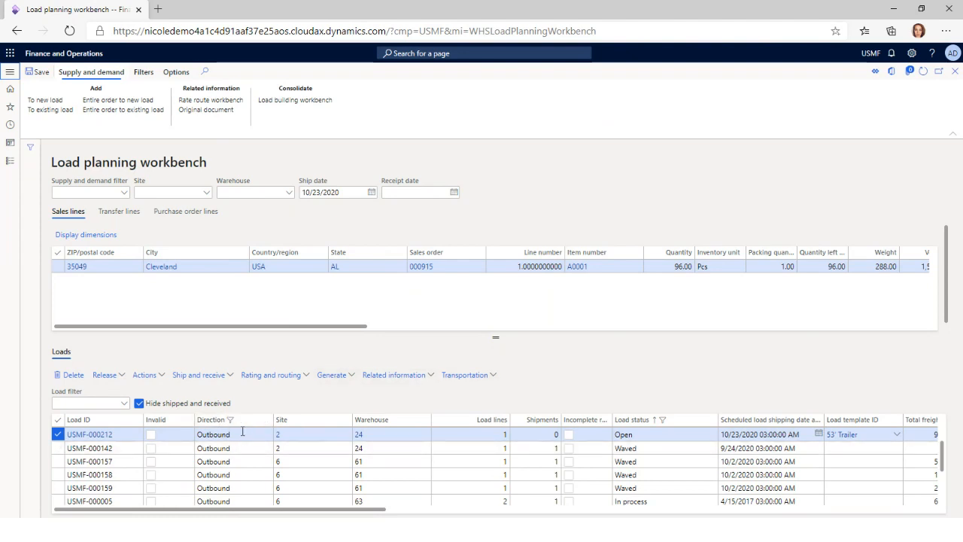
Open the Rate route workbench for the selected load and set the rate shop mode to LTL
click(295, 382)
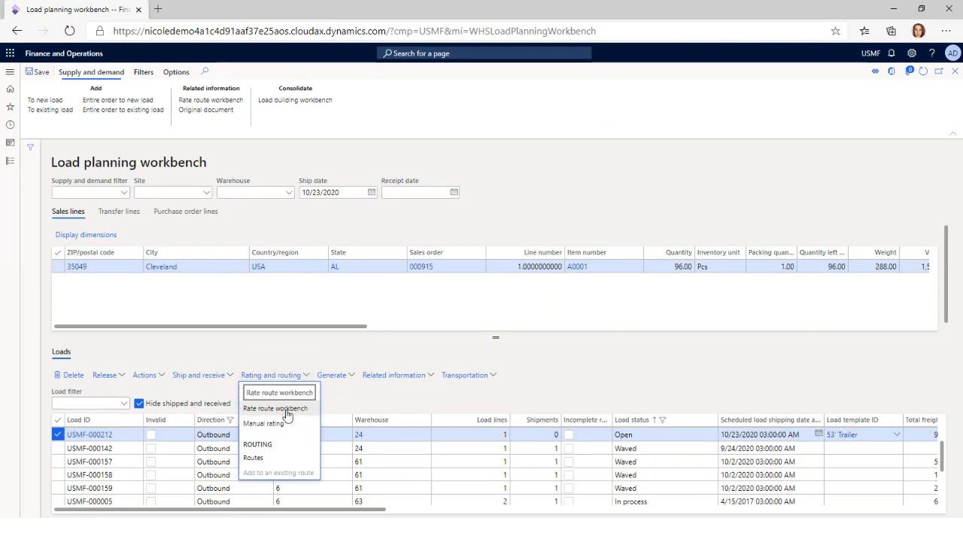
click(287, 410)
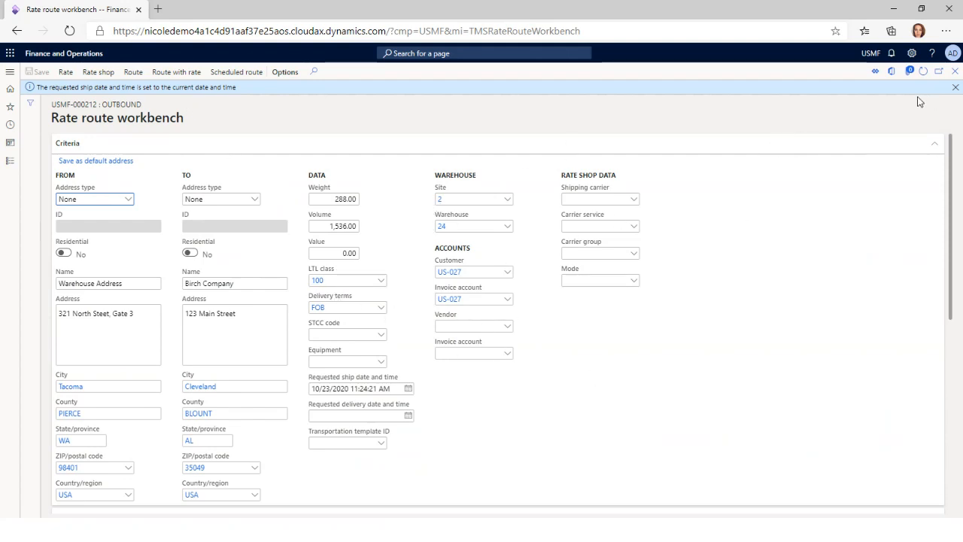
click(635, 281)
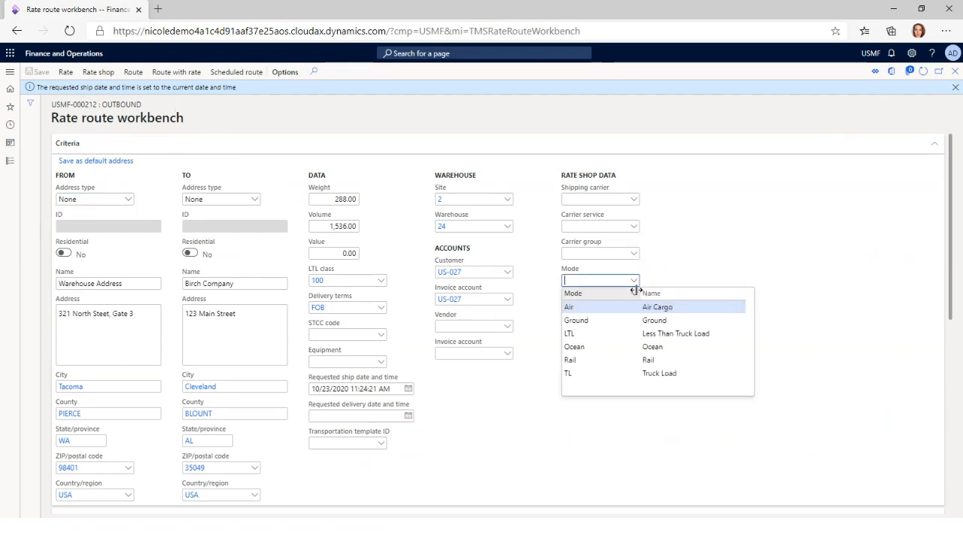
click(586, 334)
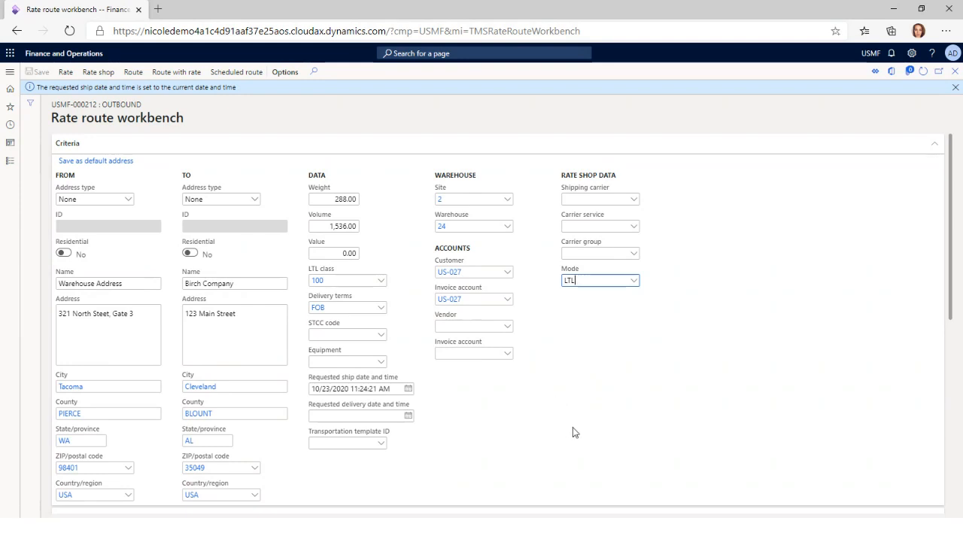
Rate the load with the LTL mode and review the route result's total rate, delivery date and segment
click(65, 75)
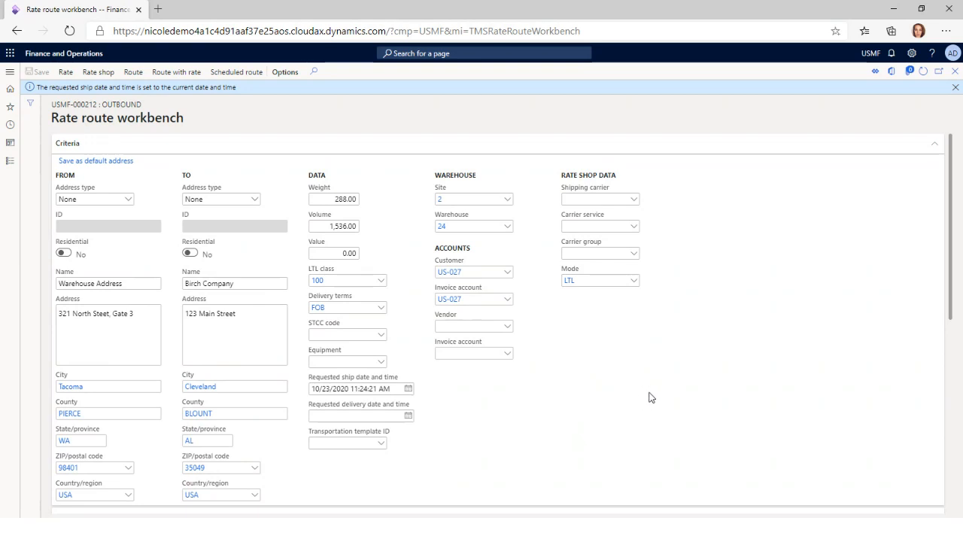
scroll(650, 398, down, 3)
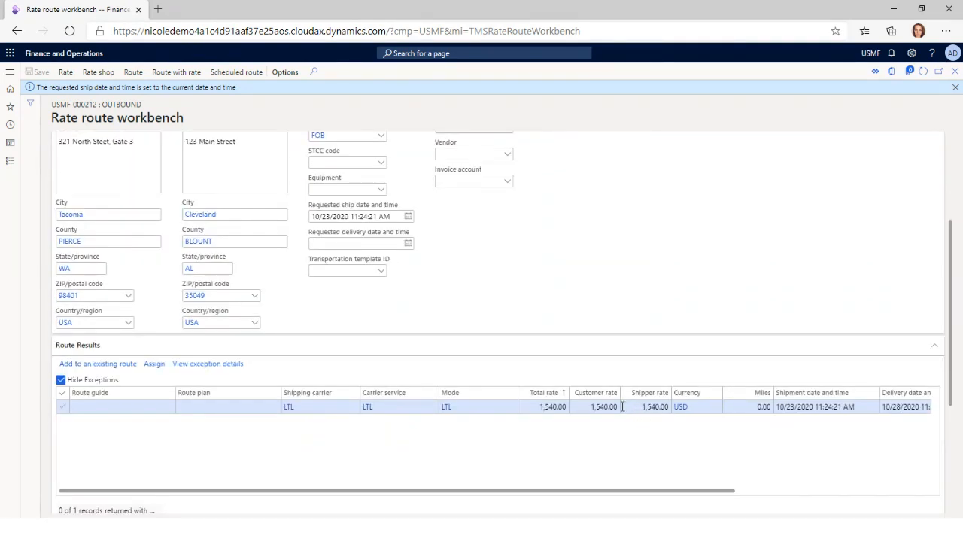
scroll(622, 407, right, 3)
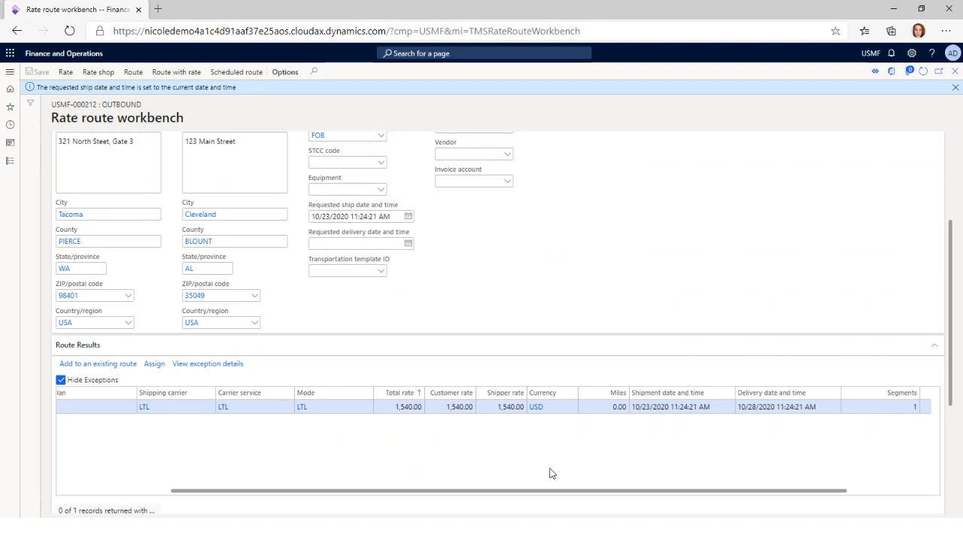
drag(473, 490, 320, 490)
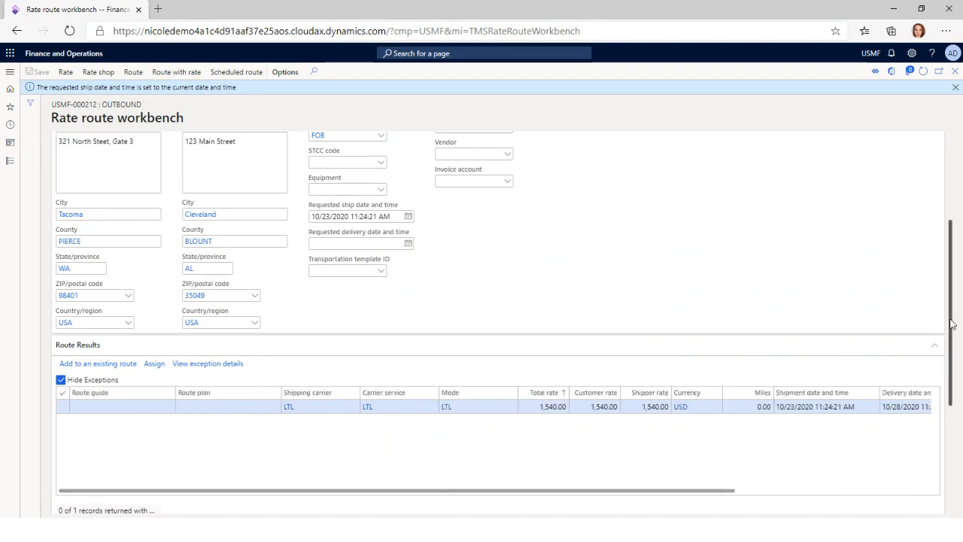
drag(952, 324, 956, 418)
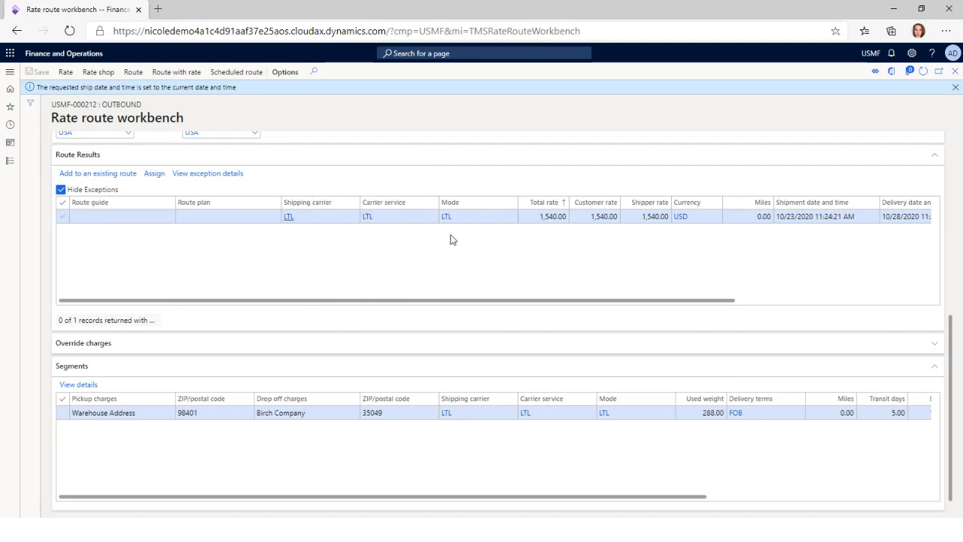
click(528, 217)
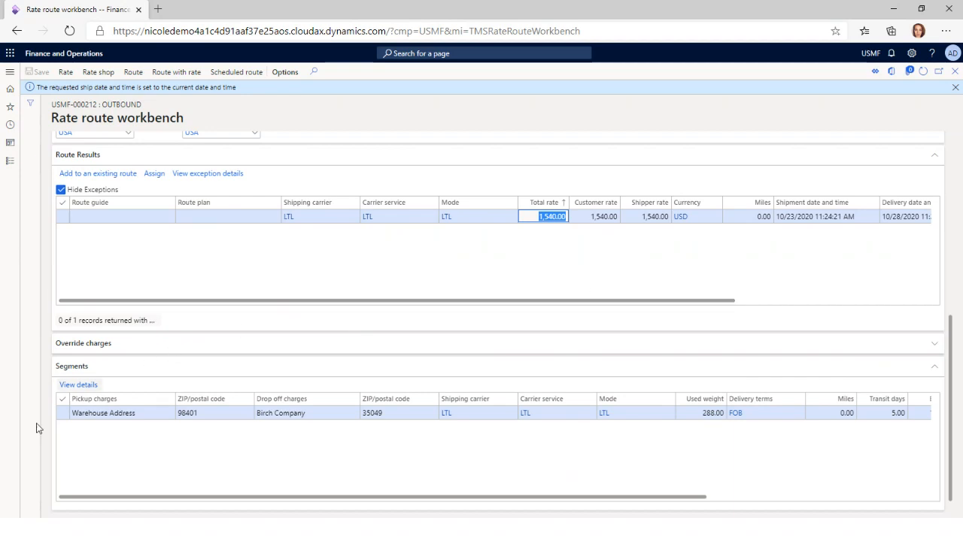
Open the segment's rate details, compare the FlowerMovingBase and LTL charges, and close the details
click(80, 388)
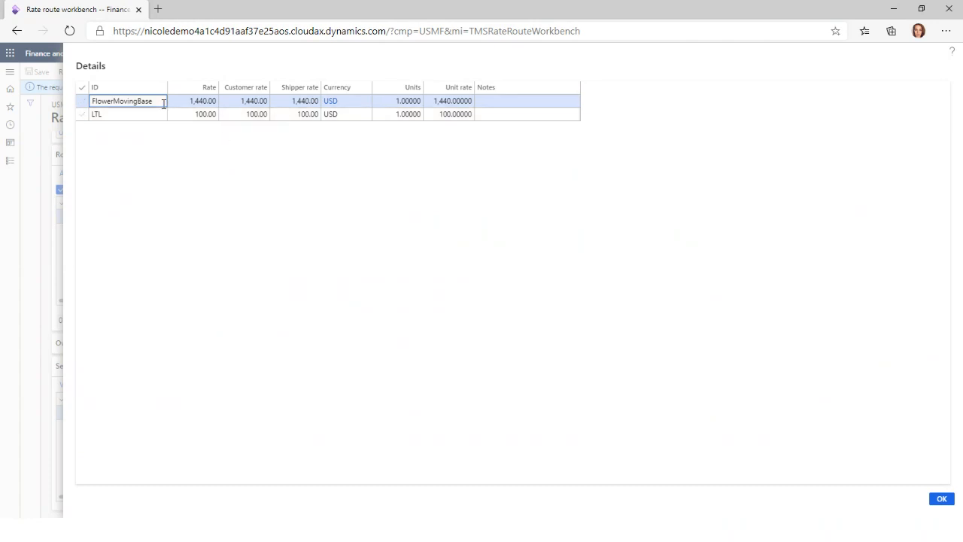
click(199, 100)
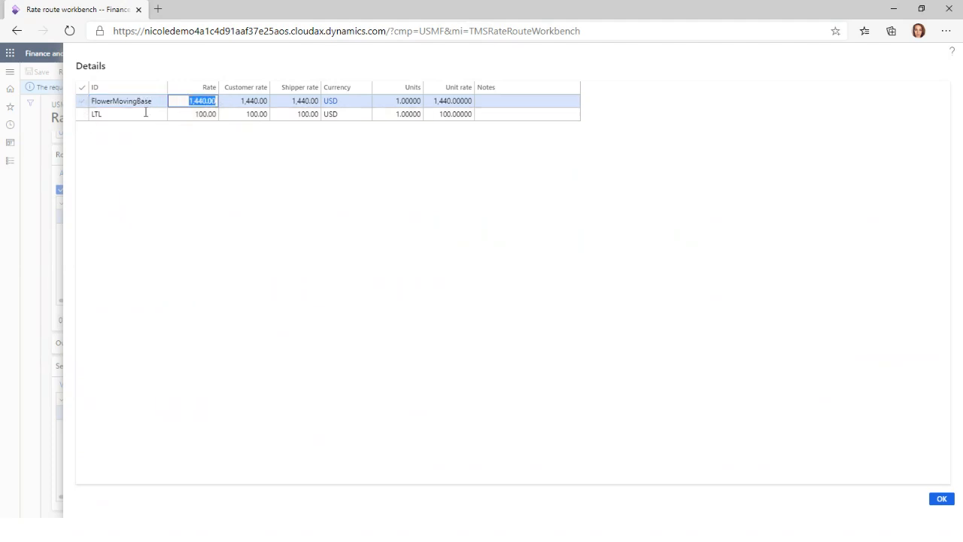
click(189, 116)
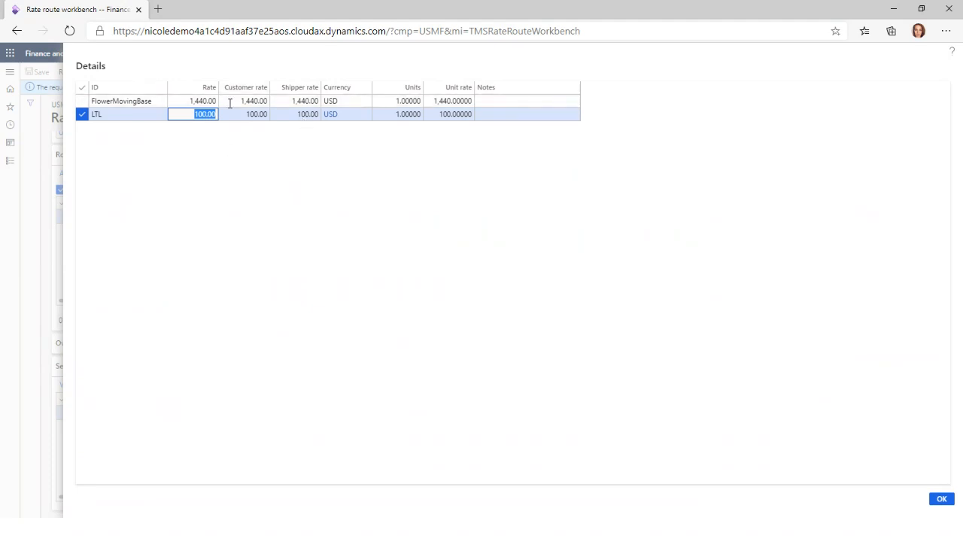
click(179, 100)
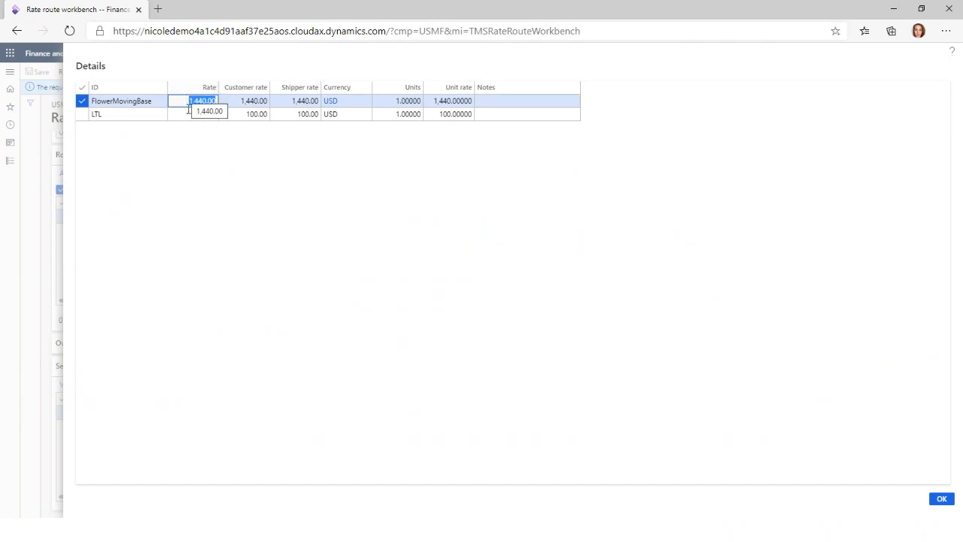
click(942, 499)
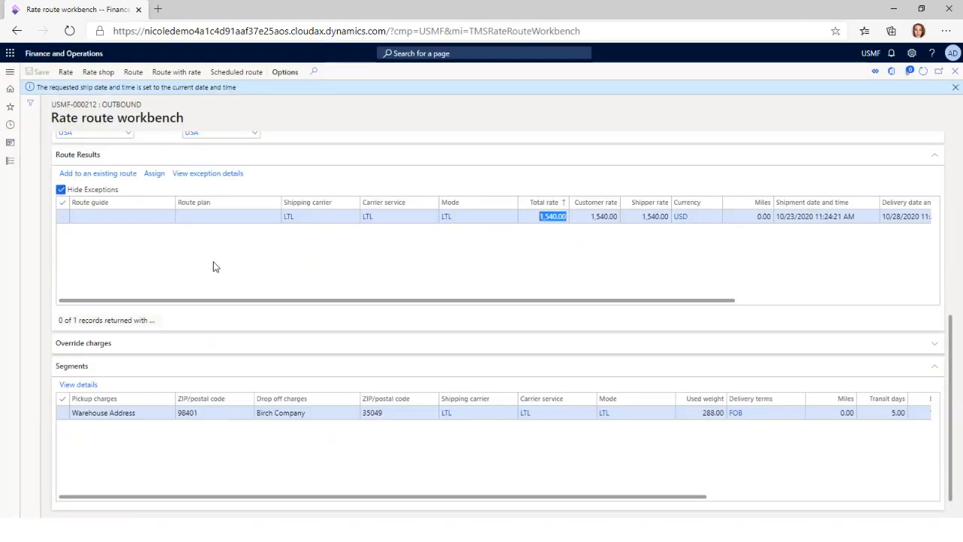
Assign the LTL route result to the load, check the created route's rates, and return to the Load planning workbench
scroll(737, 323, up, 3)
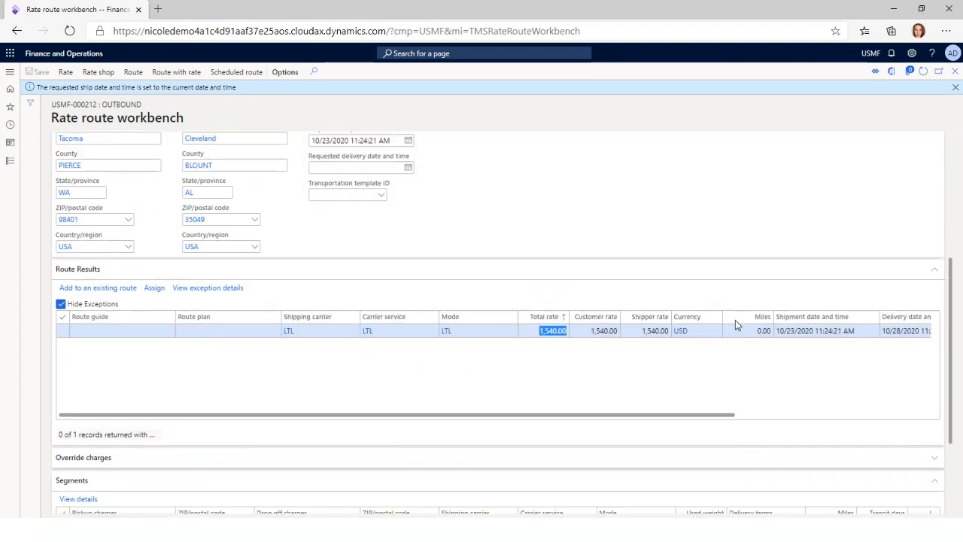
click(154, 290)
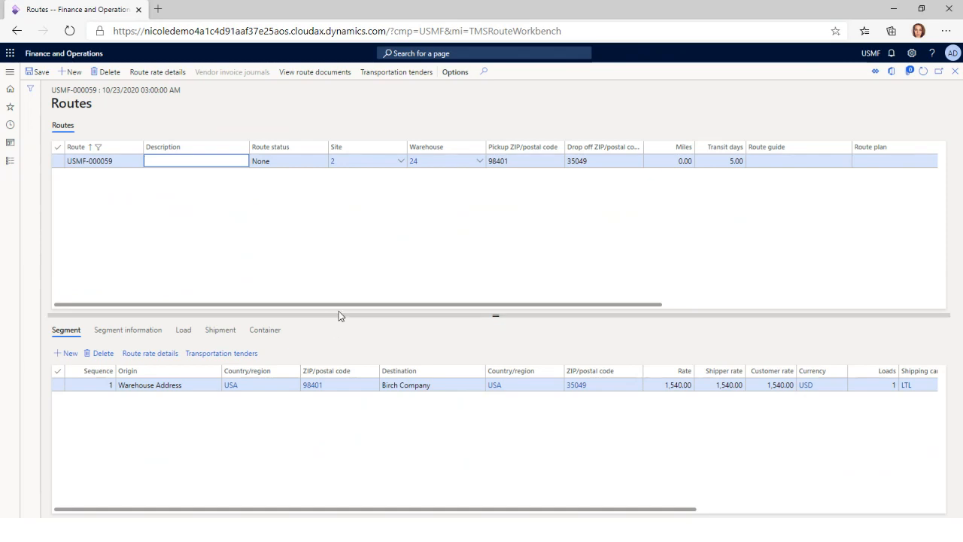
drag(345, 311, 537, 311)
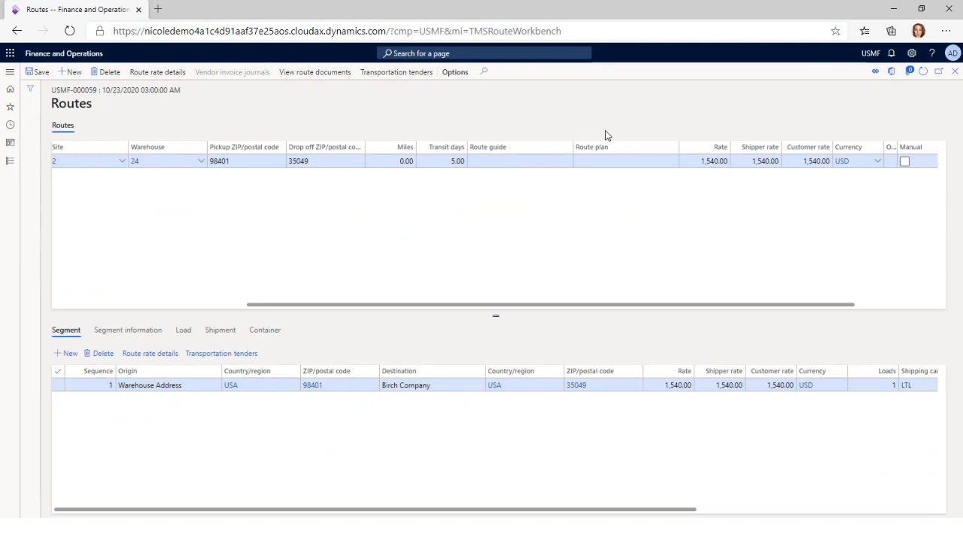
click(953, 73)
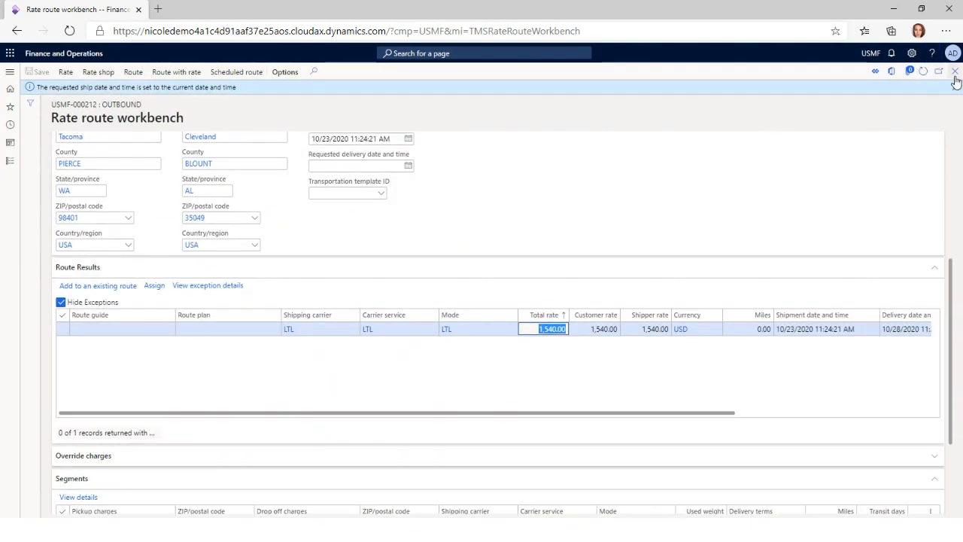
click(955, 74)
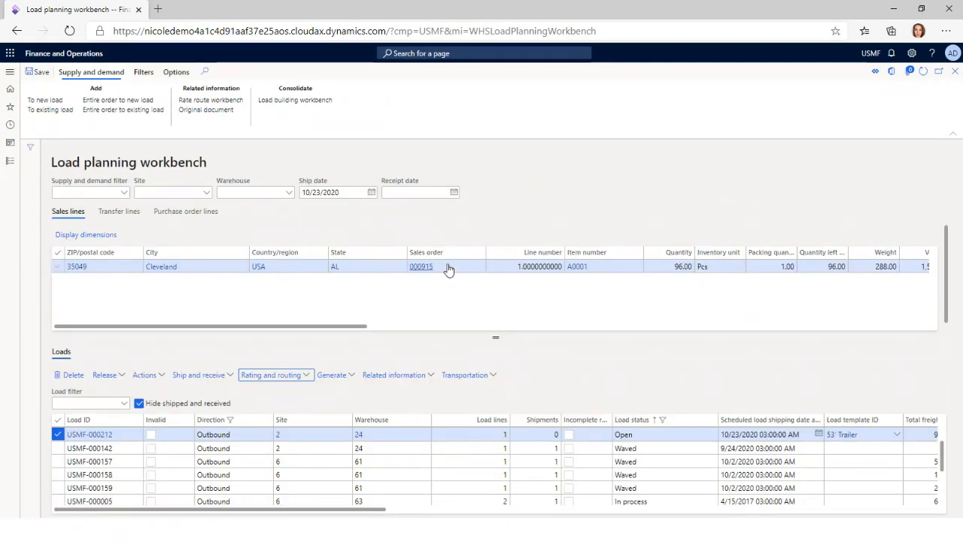
Add the remaining Cleveland sales line for item A0001 to a new load using the 53' Trailer load template
click(507, 269)
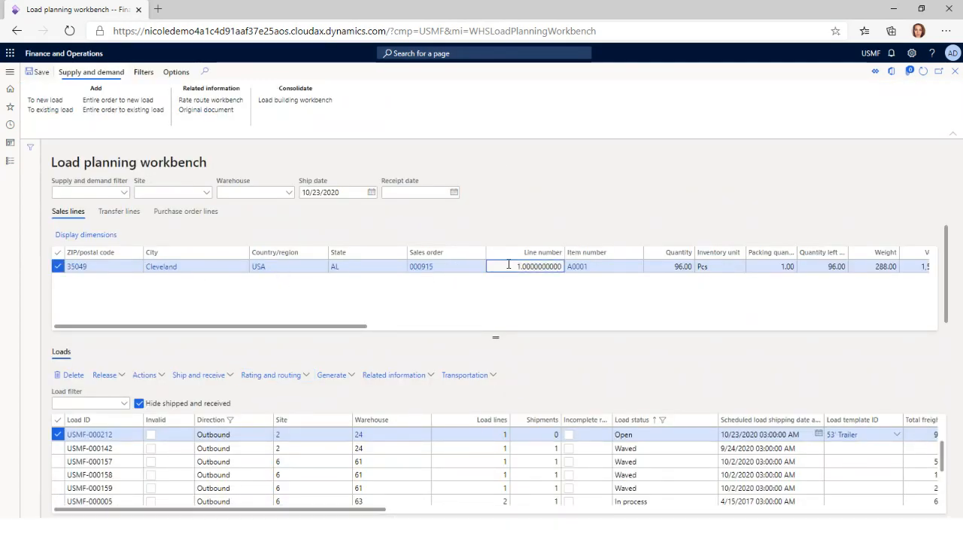
click(53, 103)
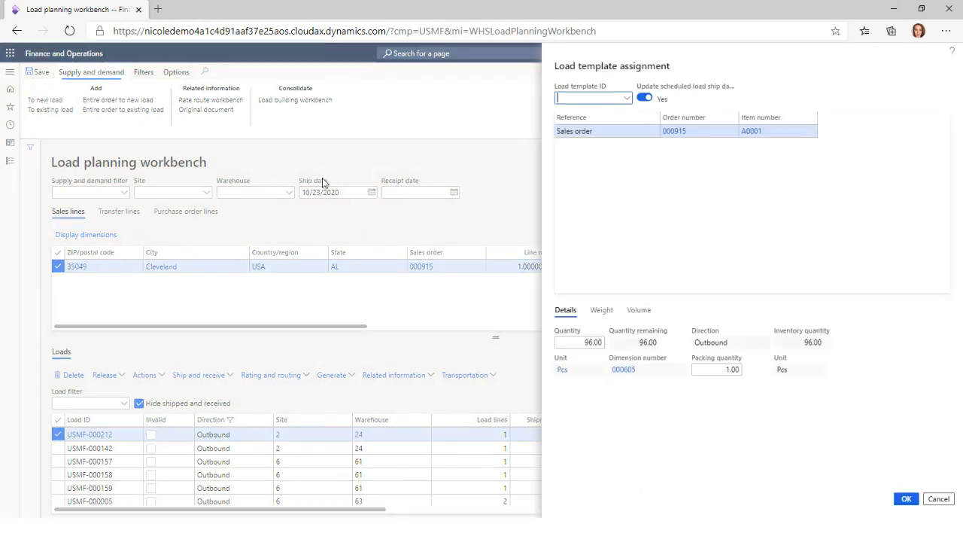
click(628, 98)
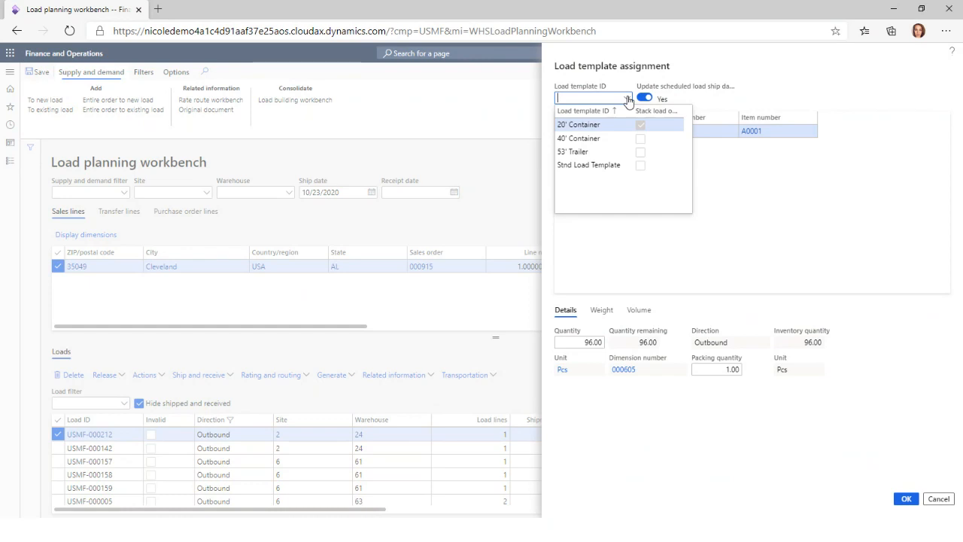
click(590, 152)
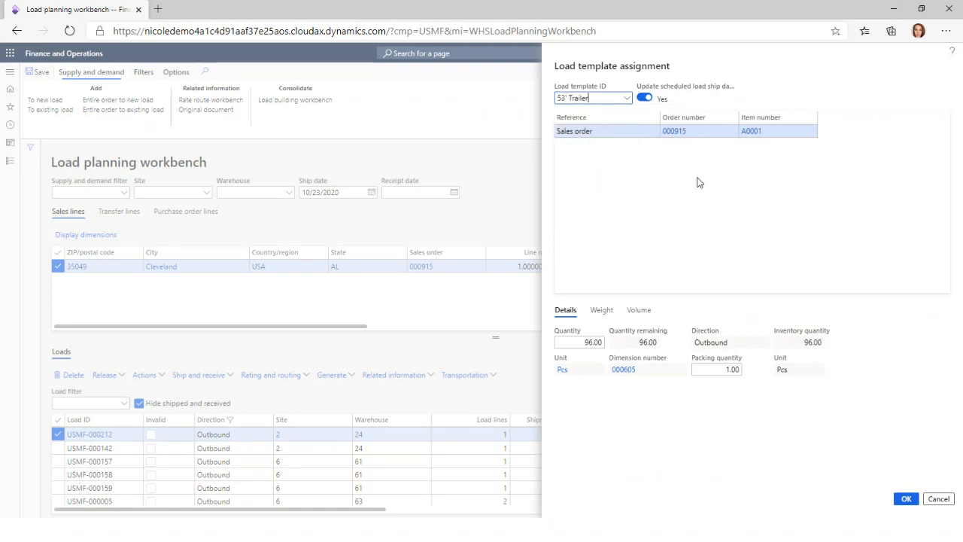
click(909, 499)
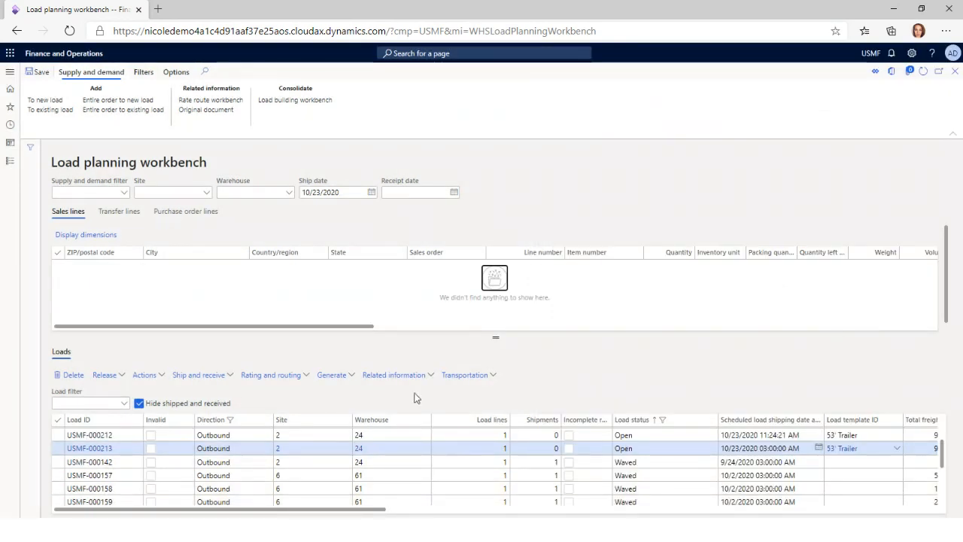
Open the Rate route workbench for the newly created open load and set the rate shop mode to LTL
click(58, 452)
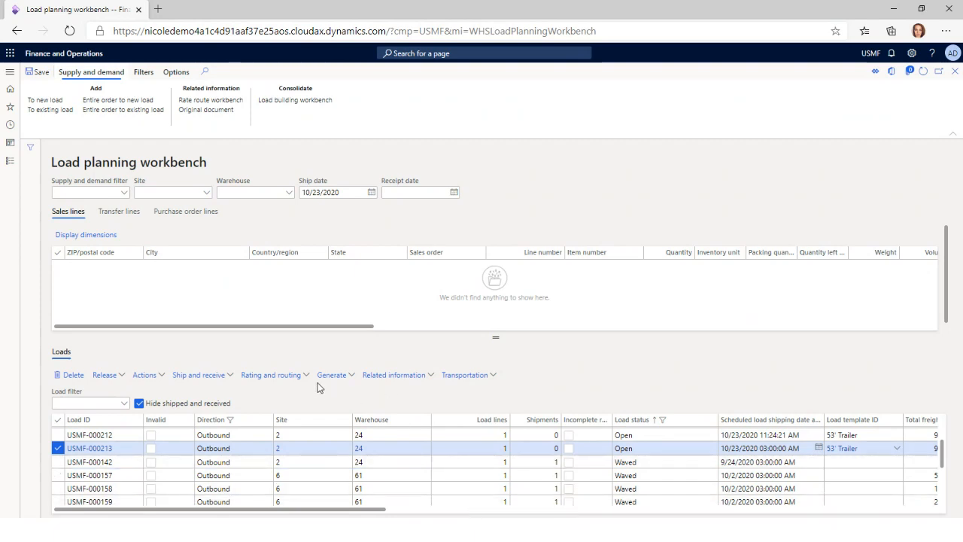
click(271, 375)
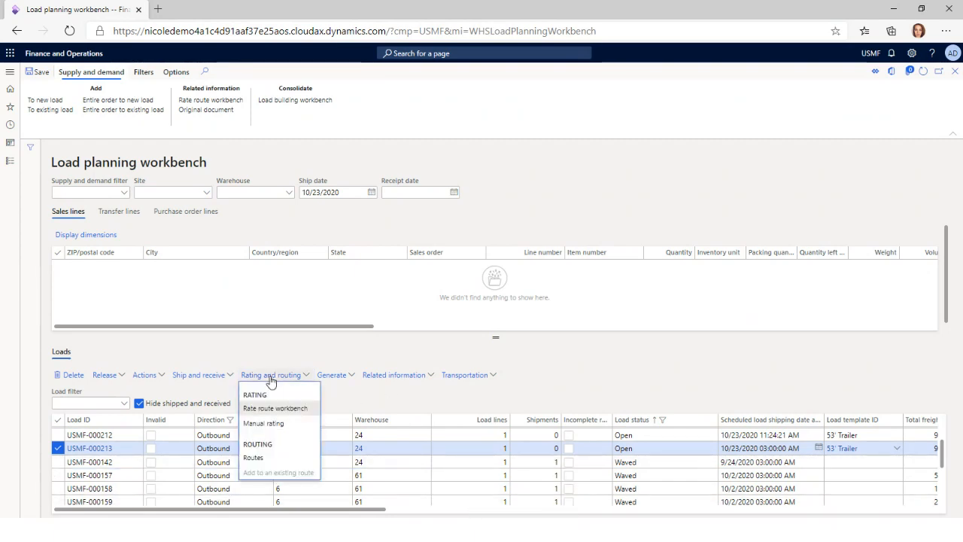
click(275, 408)
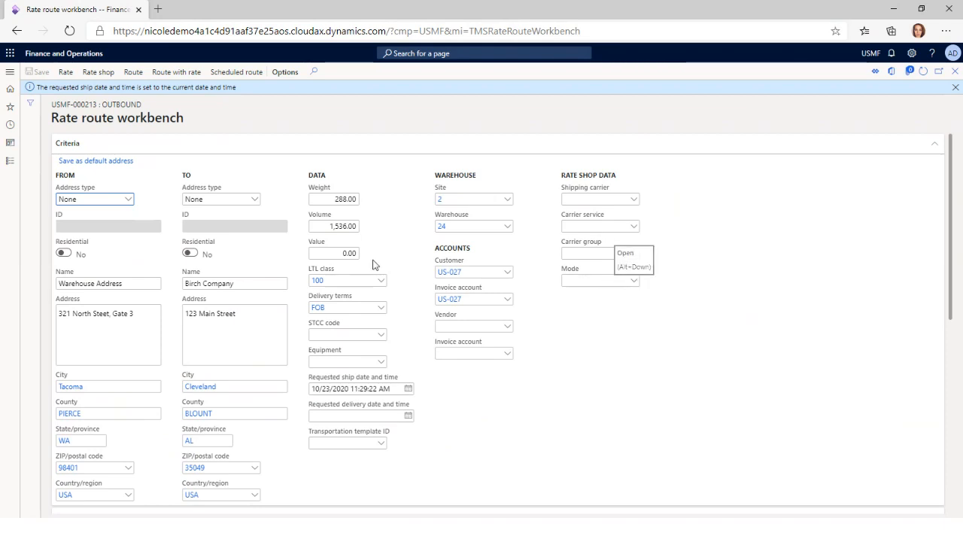
click(634, 289)
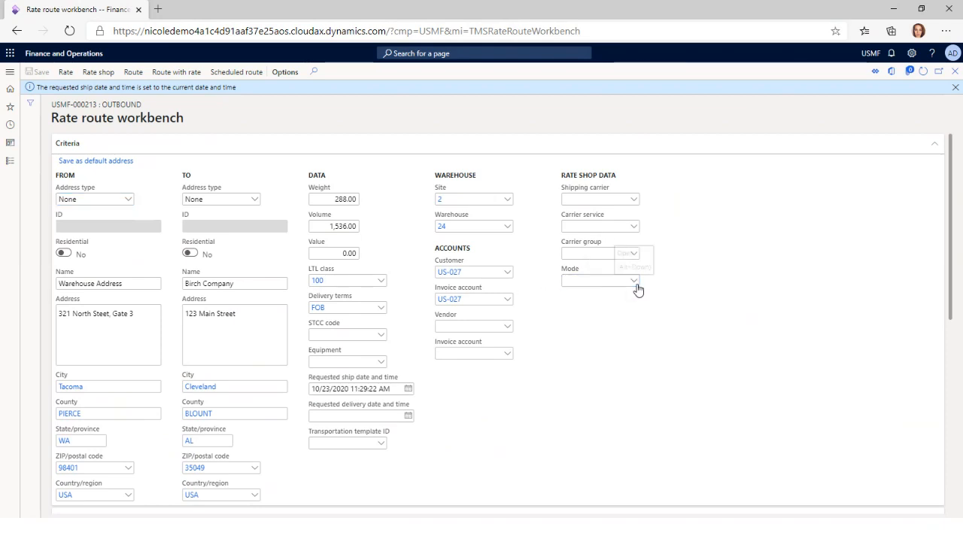
click(635, 285)
click(594, 334)
Run Route on the load to find matching route guides and plans without rating them
scroll(499, 436, down, 2)
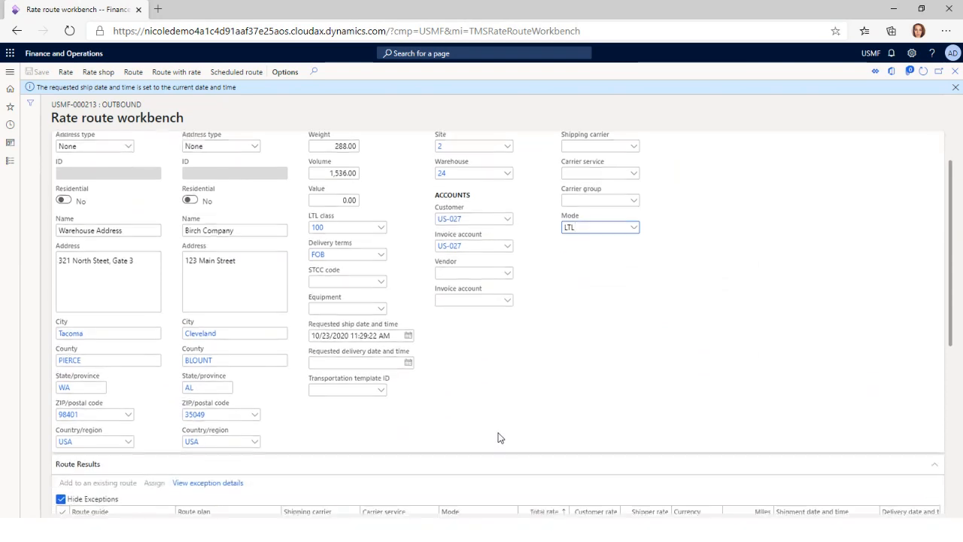
scroll(504, 399, up, 3)
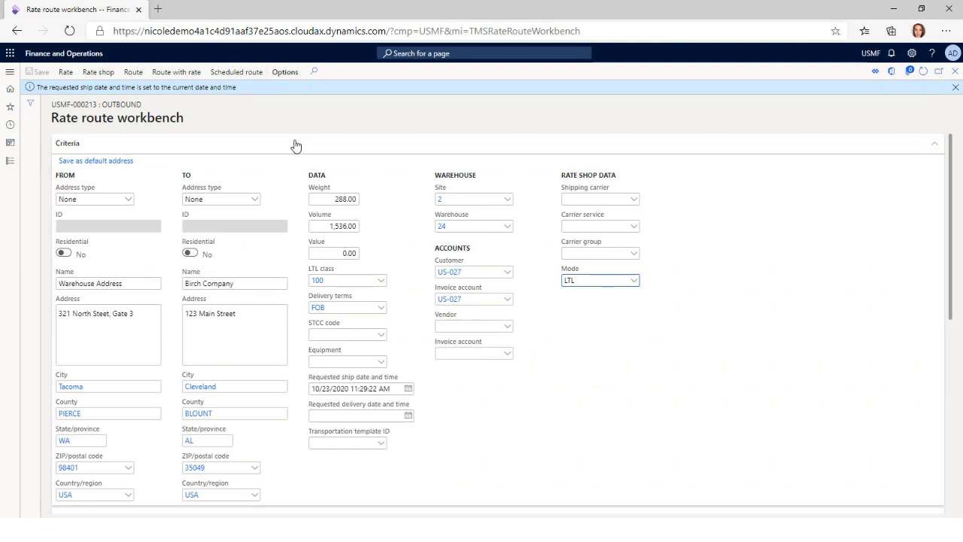
click(132, 72)
scroll(614, 400, down, 3)
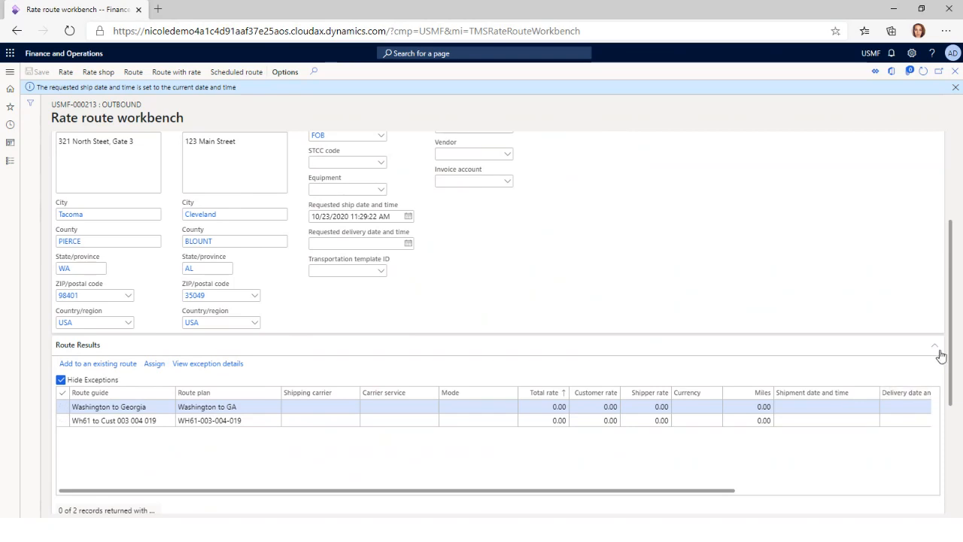
Examine the Washington to Georgia route's segments, including their pickup and drop-off points, carriers, services and modes
drag(952, 352, 952, 439)
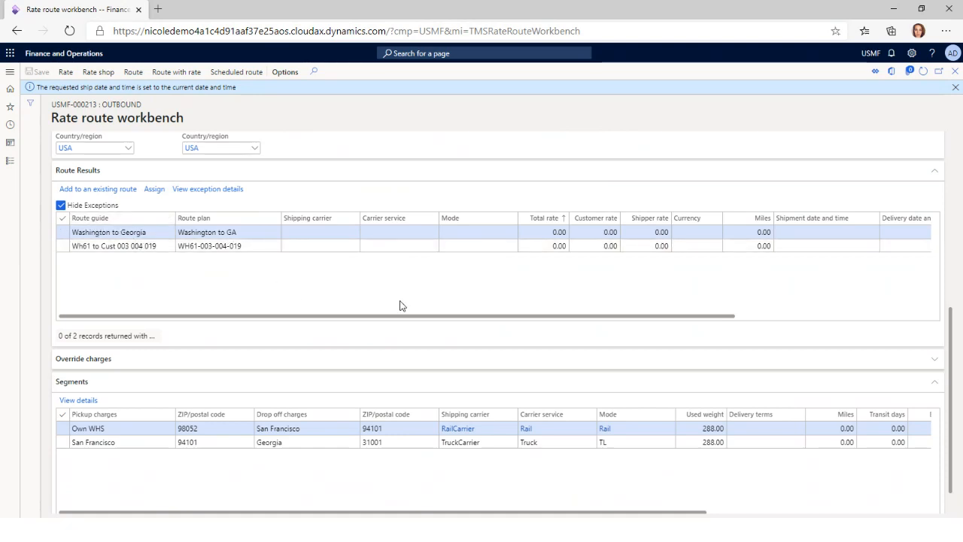
drag(953, 391, 955, 337)
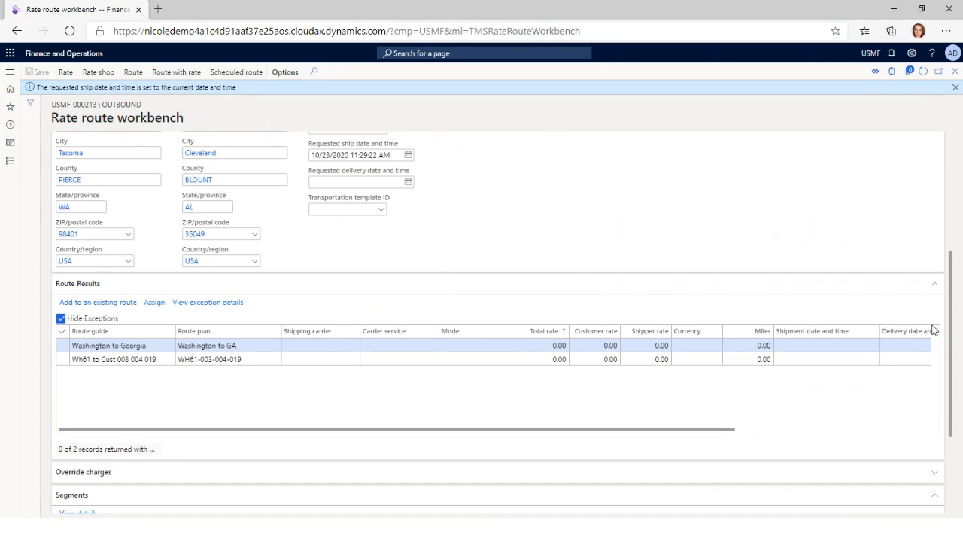
drag(953, 331, 954, 391)
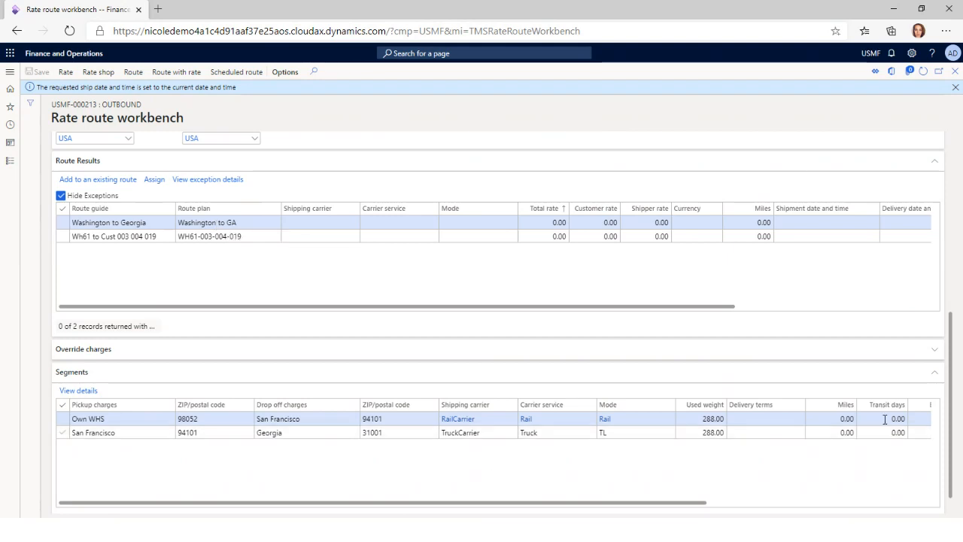
drag(953, 441, 952, 458)
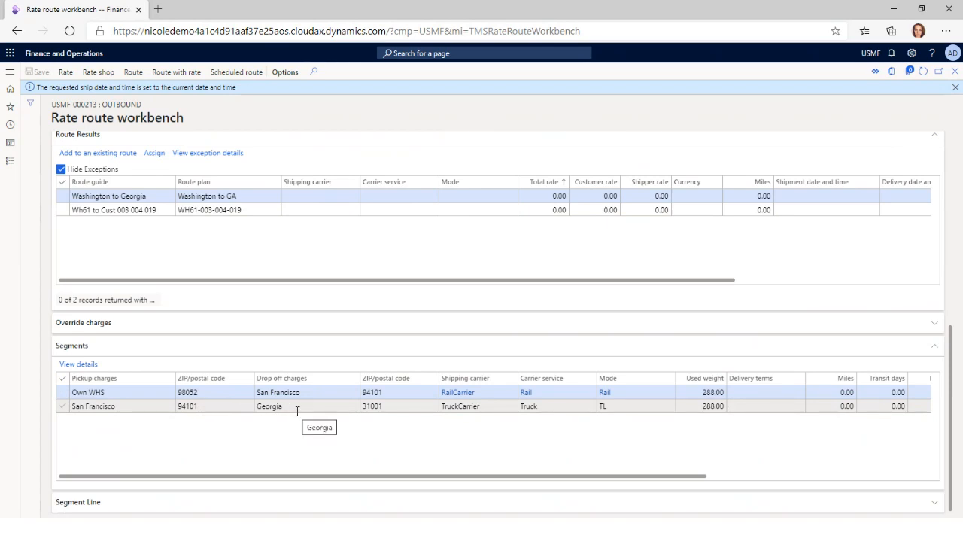
click(487, 410)
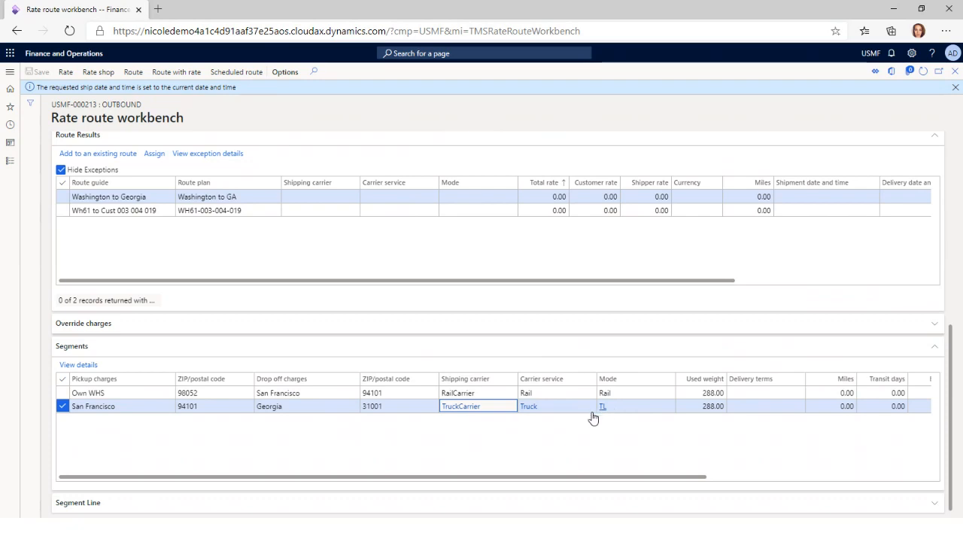
mouse_move(496, 397)
Examine the segments of the Wh61 to Cust 003 004 019 route, including each pickup point, drop-off point and carrier
click(220, 215)
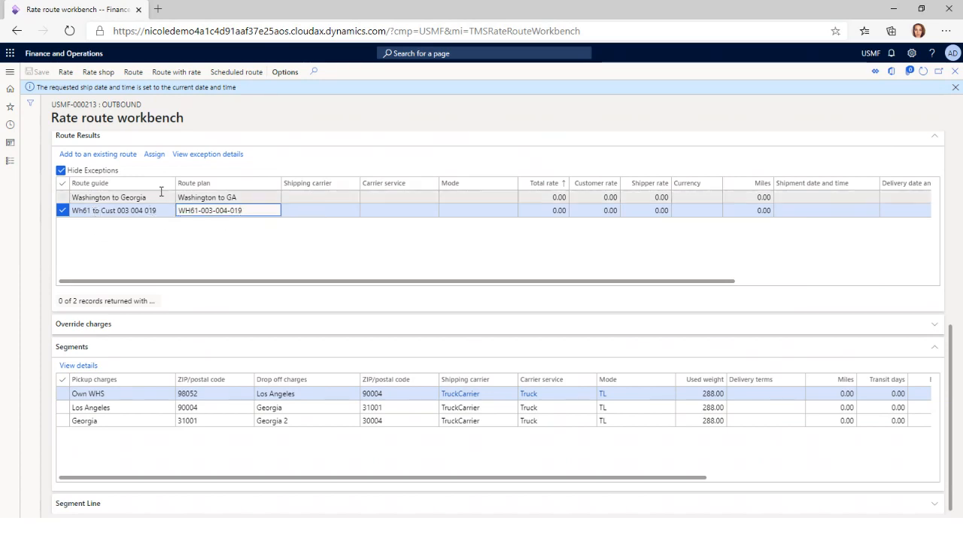
click(118, 394)
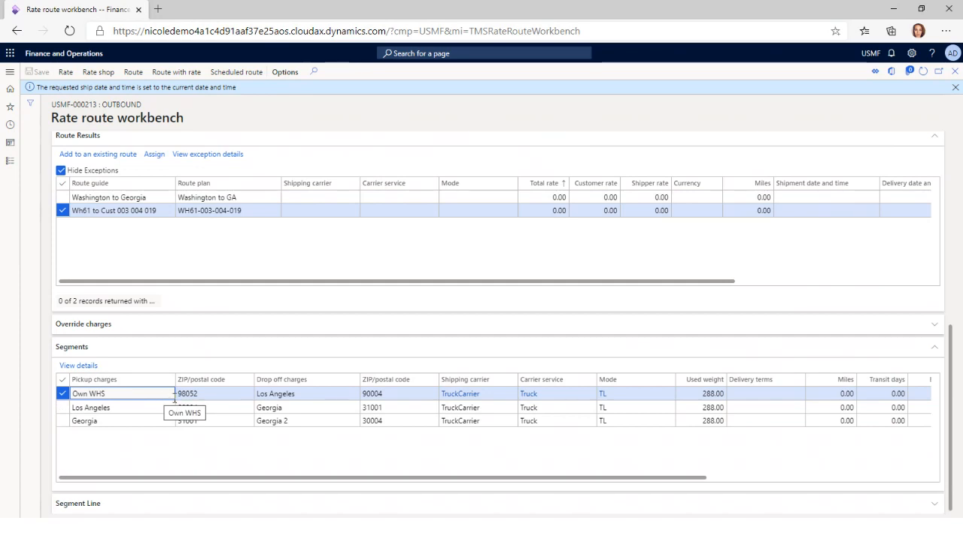
click(332, 395)
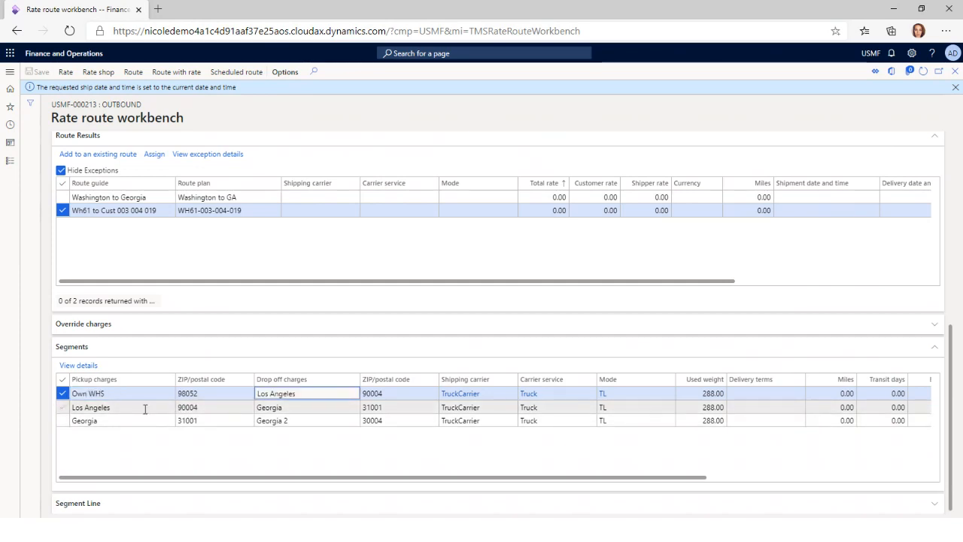
click(143, 407)
click(301, 408)
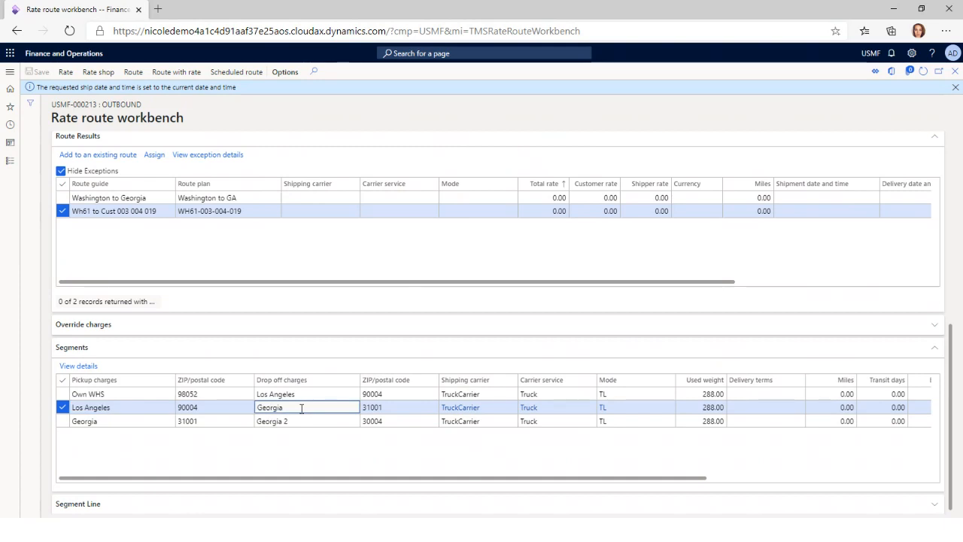
click(128, 421)
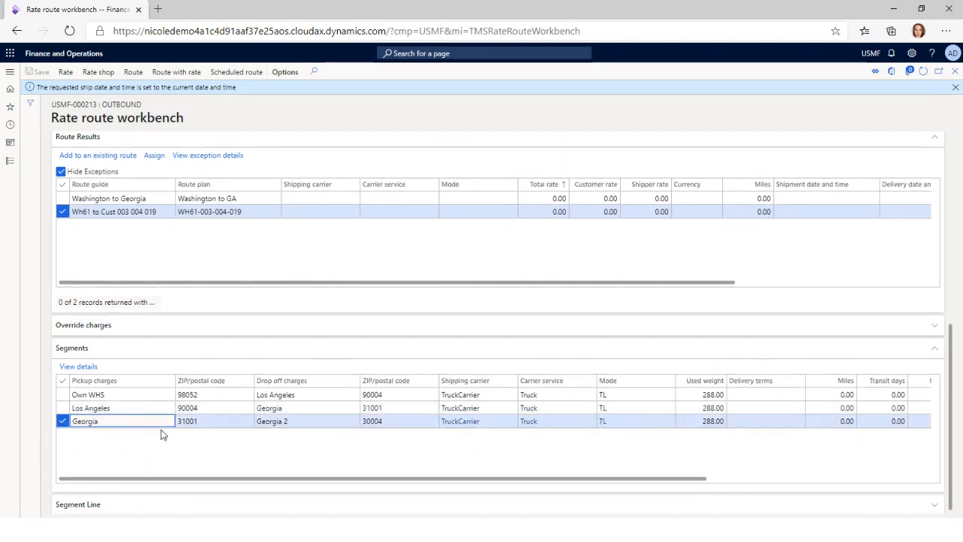
click(294, 423)
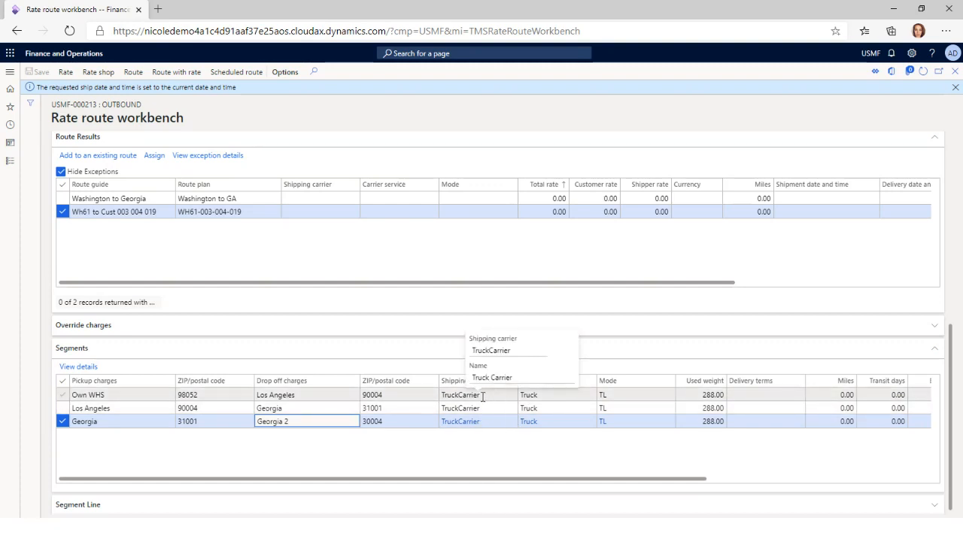
Assign the Washington to Georgia route to the load, review the created route and return to the Load planning workbench
click(267, 199)
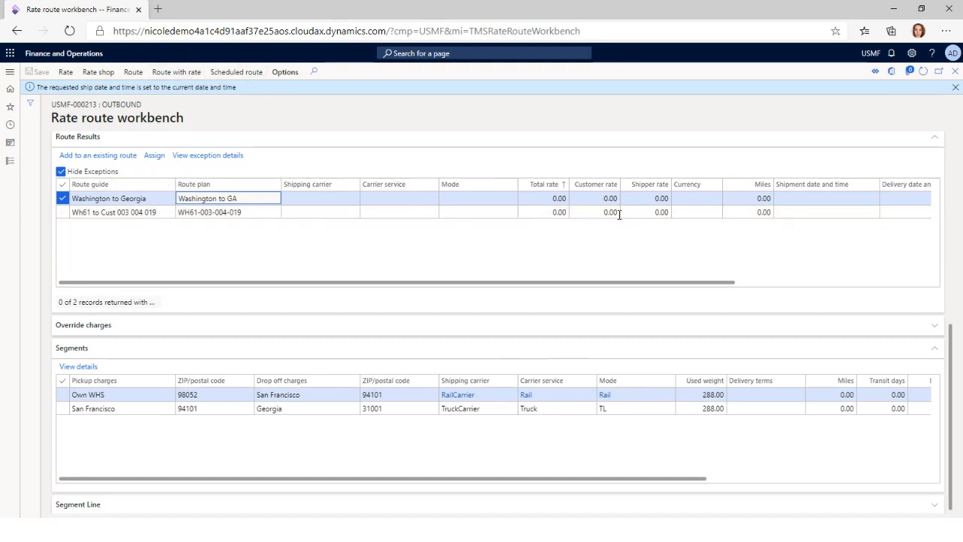
click(155, 156)
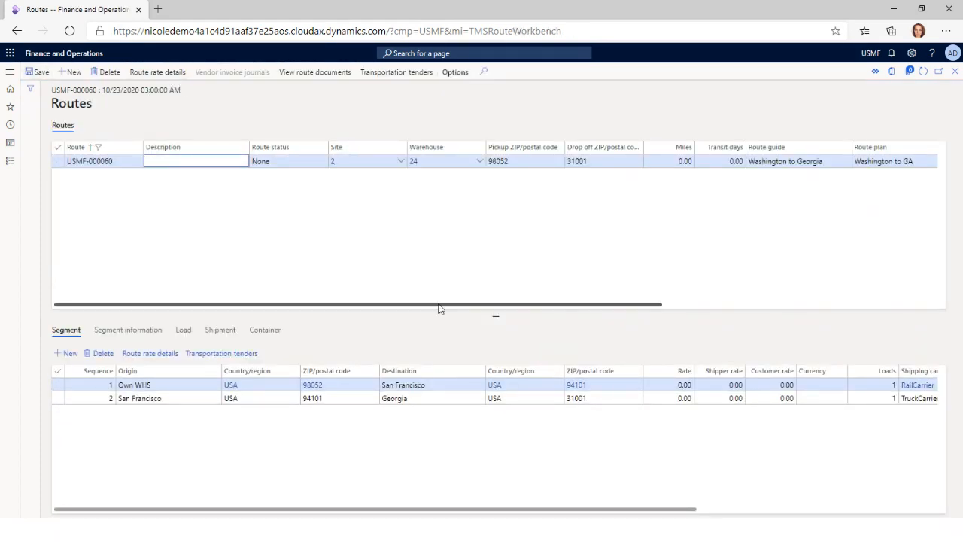
drag(441, 305, 718, 322)
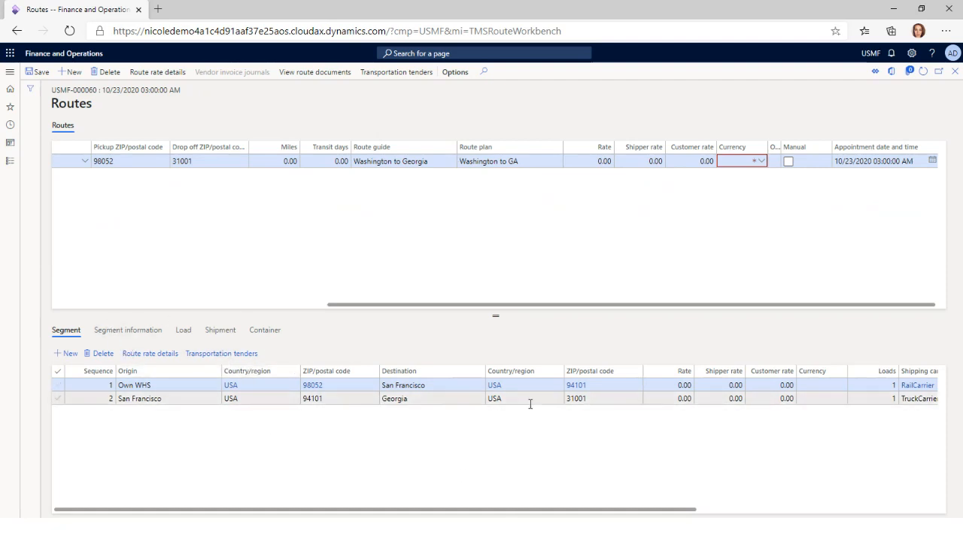
click(956, 72)
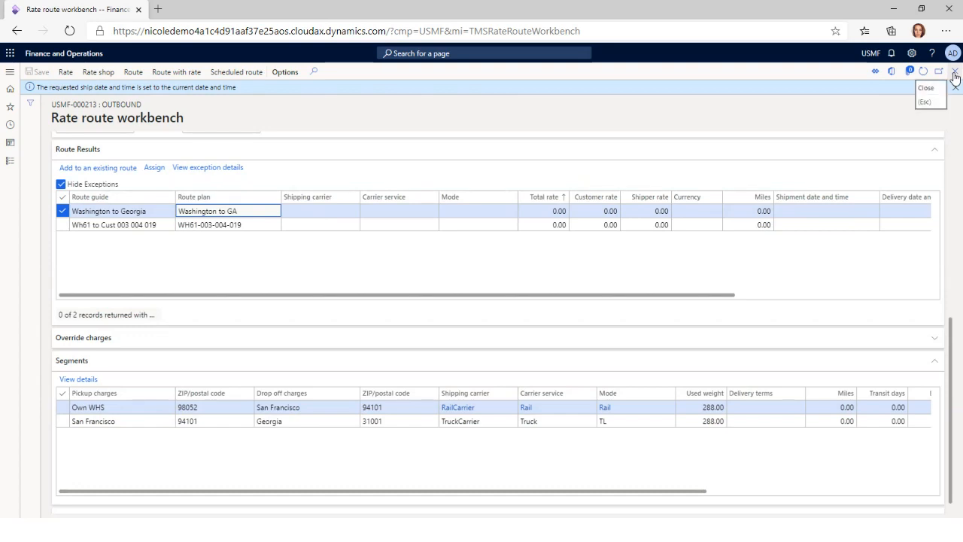
click(954, 73)
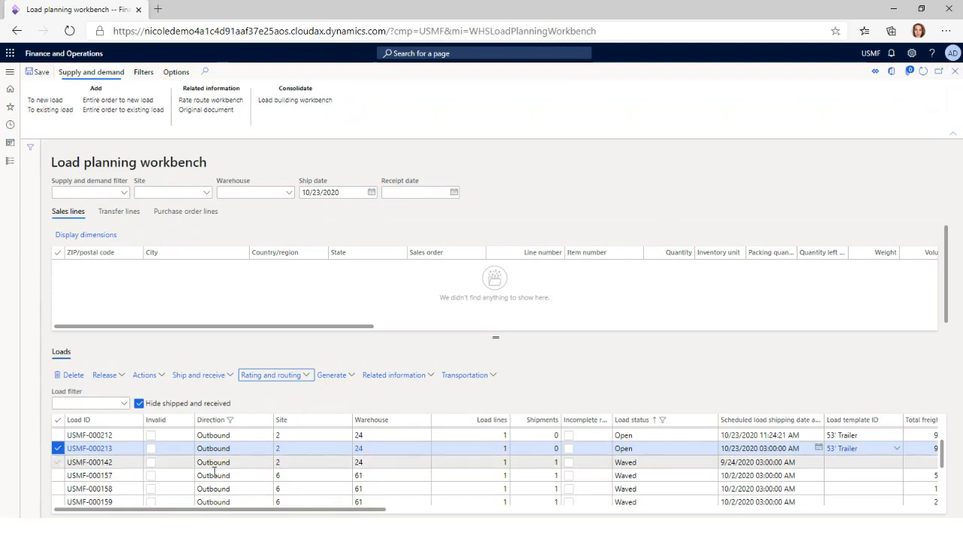
Release load USMF-000212 to the warehouse and open its work details
click(183, 435)
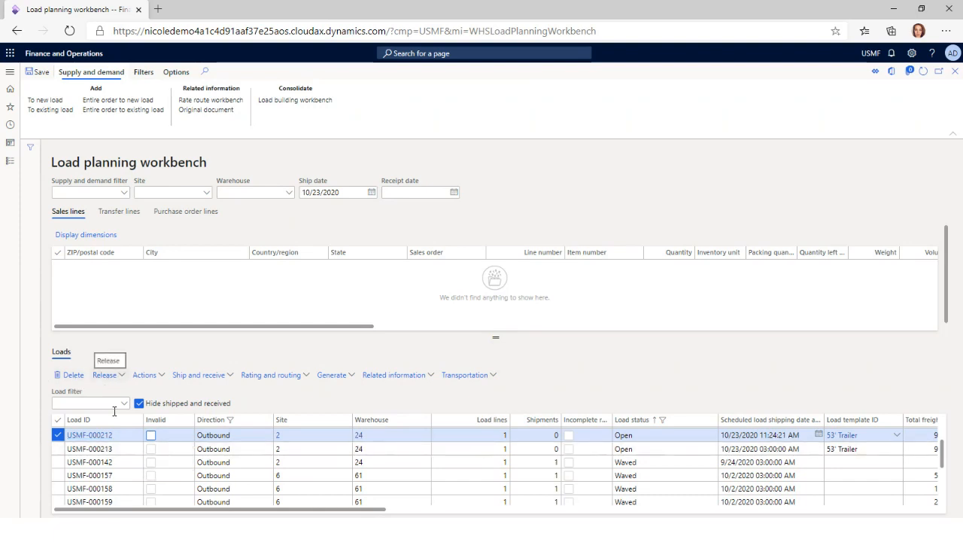
click(106, 375)
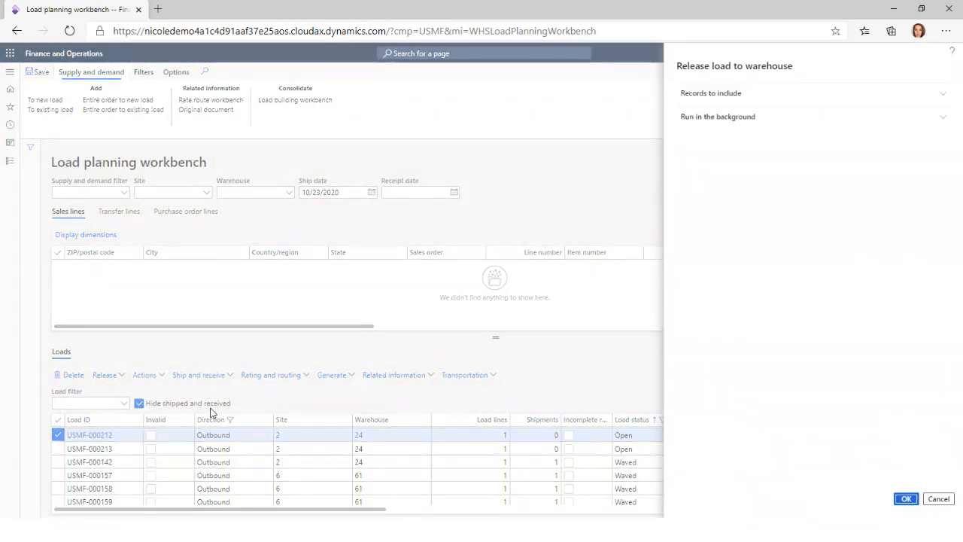
click(728, 94)
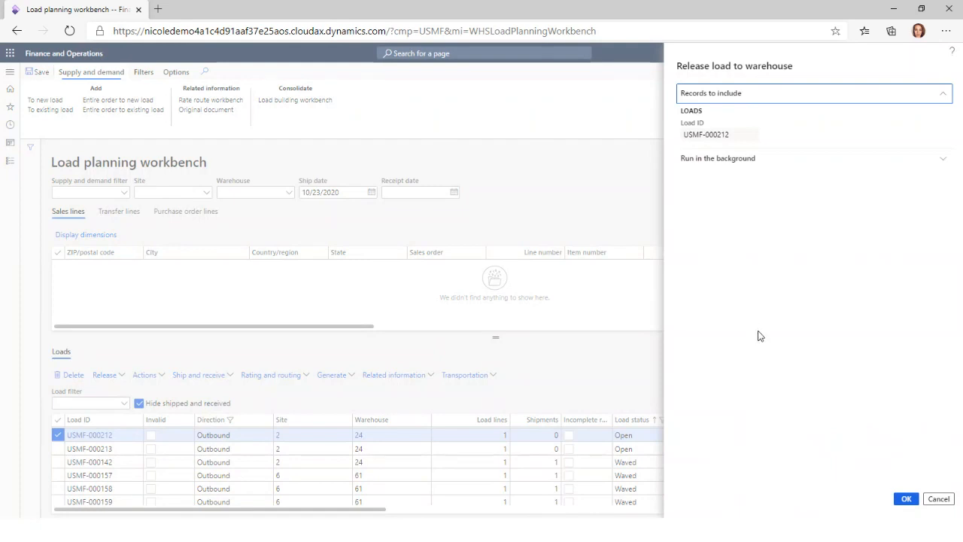
click(906, 499)
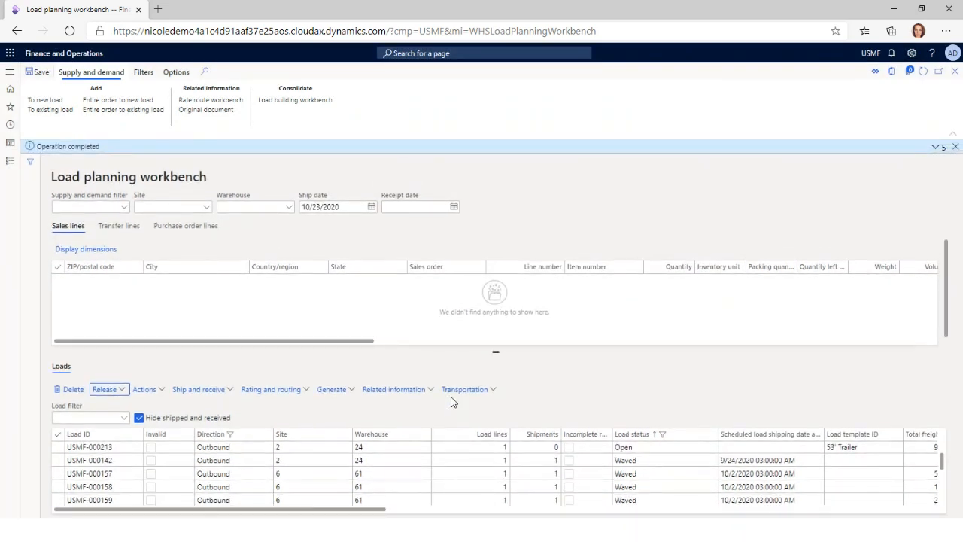
click(399, 389)
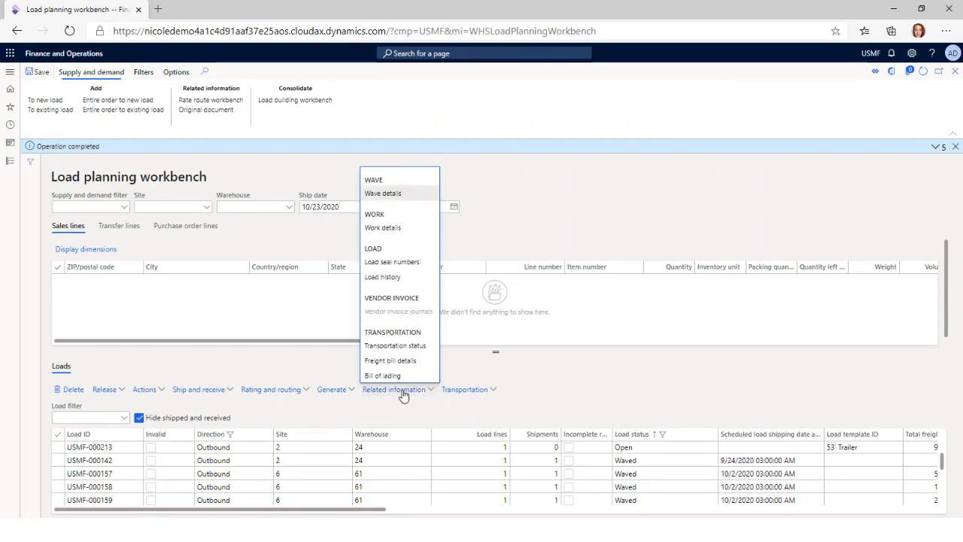
click(404, 229)
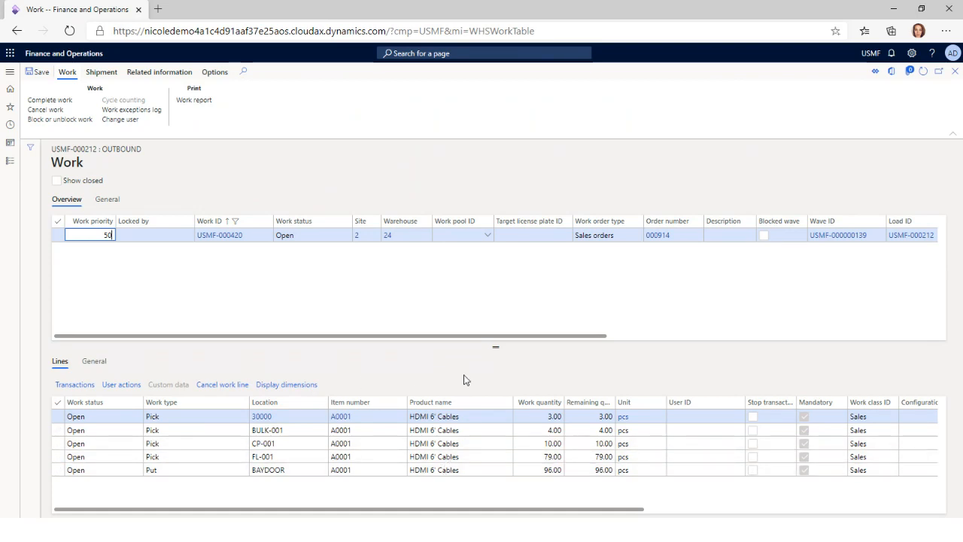
Try to validate the load's open work for completion under the worker's user ID
click(50, 100)
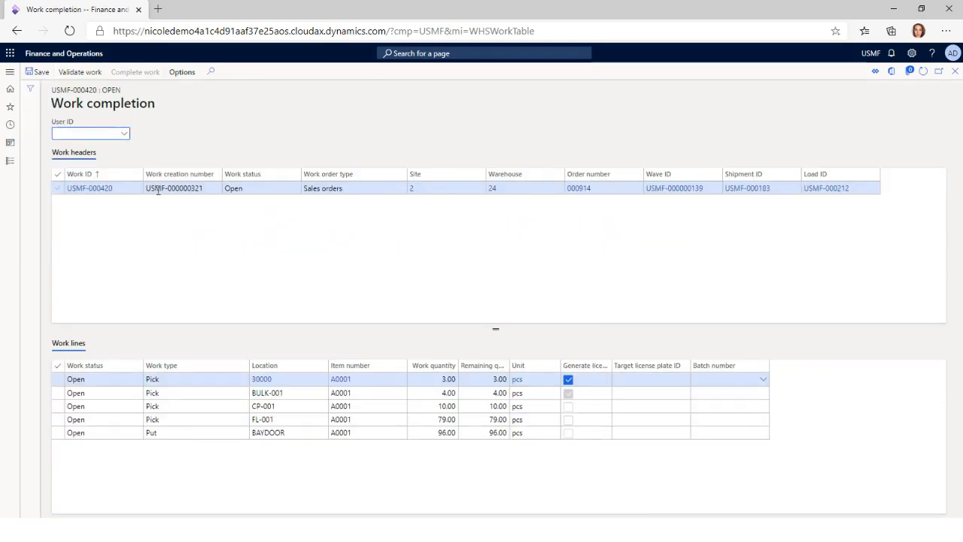
text(NEG)
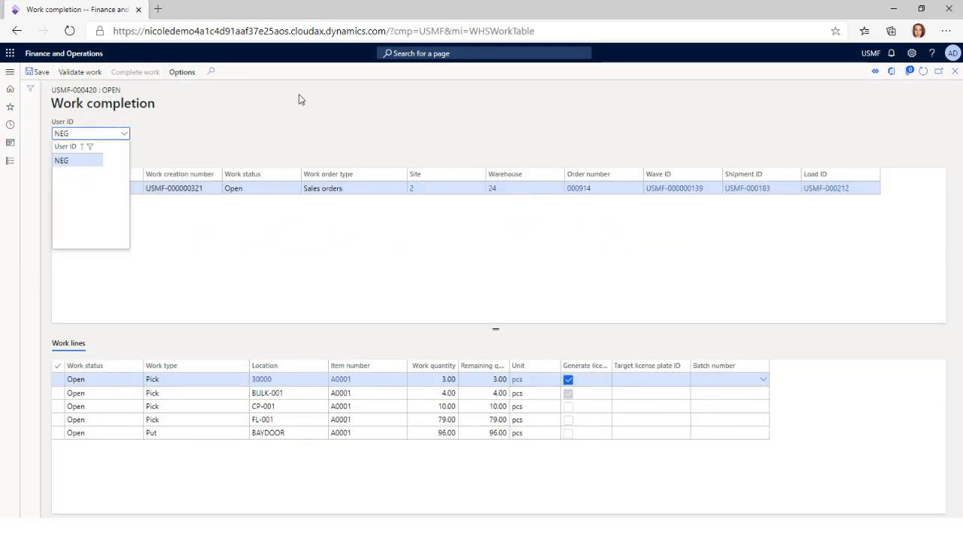
click(75, 159)
click(80, 71)
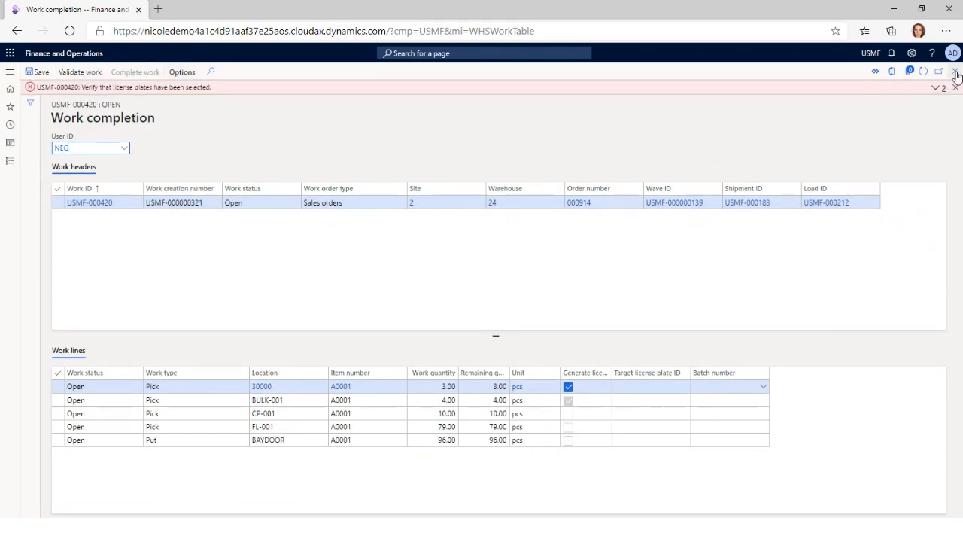
click(955, 88)
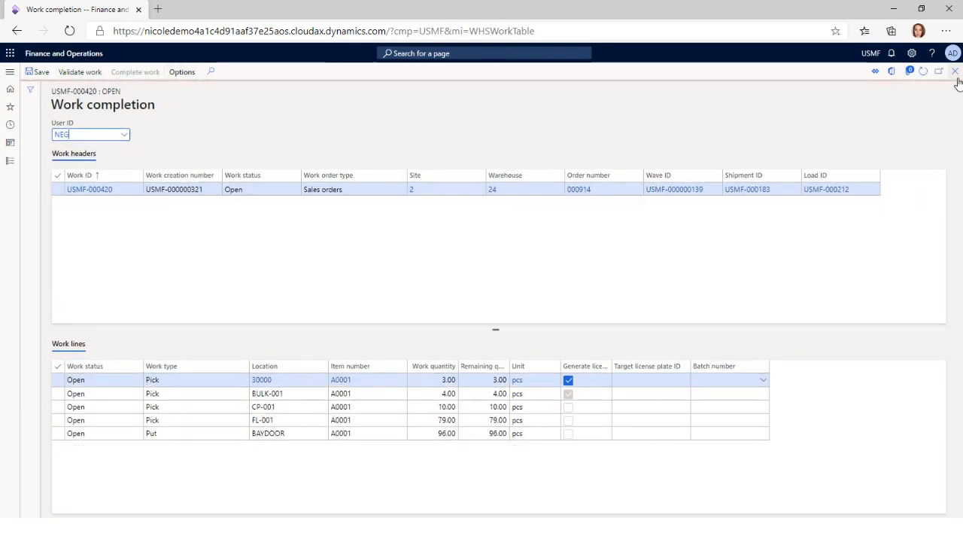
Switch to the Warehousing app, log in with the worker's user ID and password, and open outbound Sales Picking
click(226, 530)
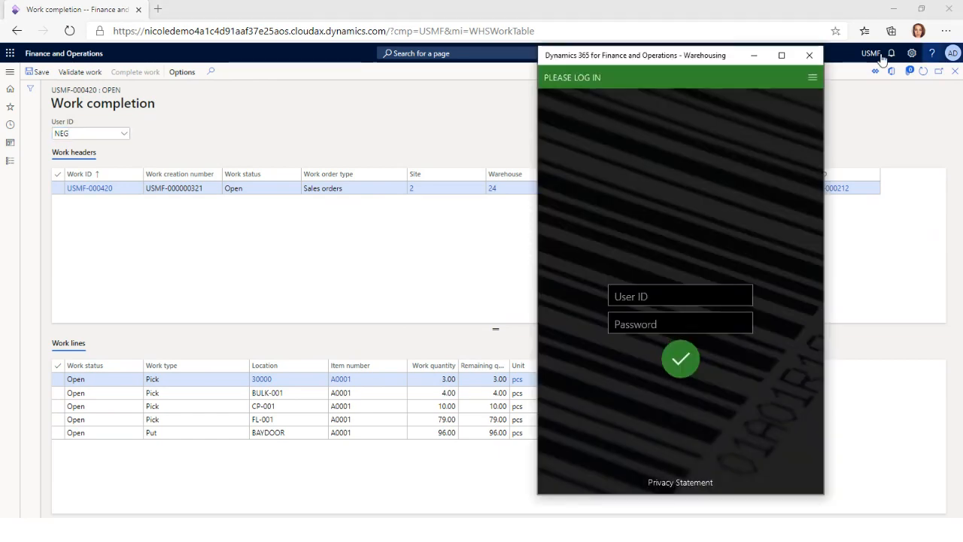
click(673, 295)
text(N)
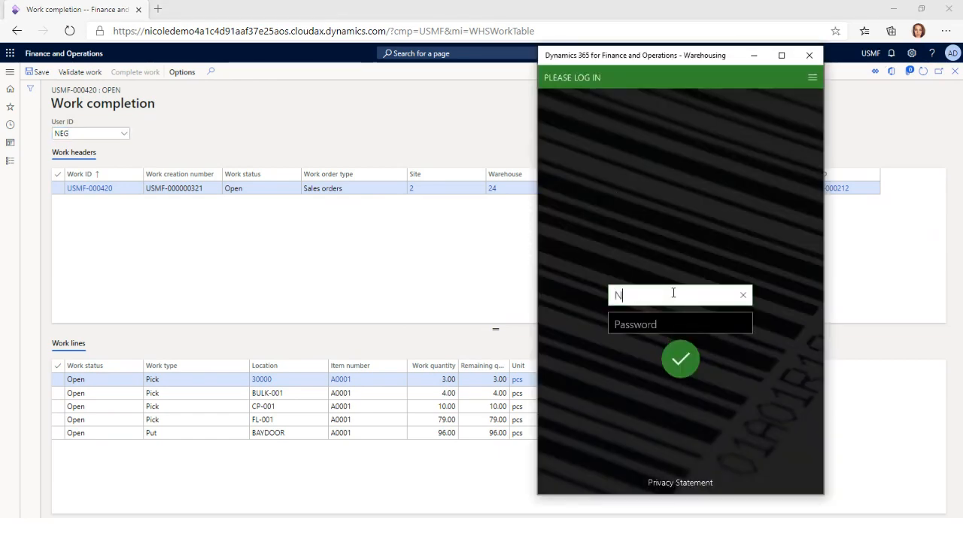
text(EG)
key(Tab)
text(1)
key(Return)
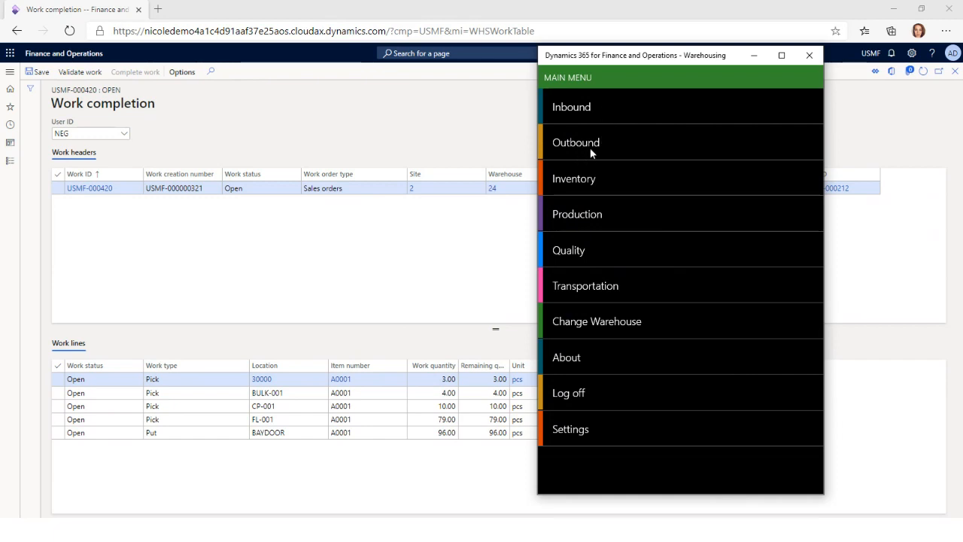
click(591, 149)
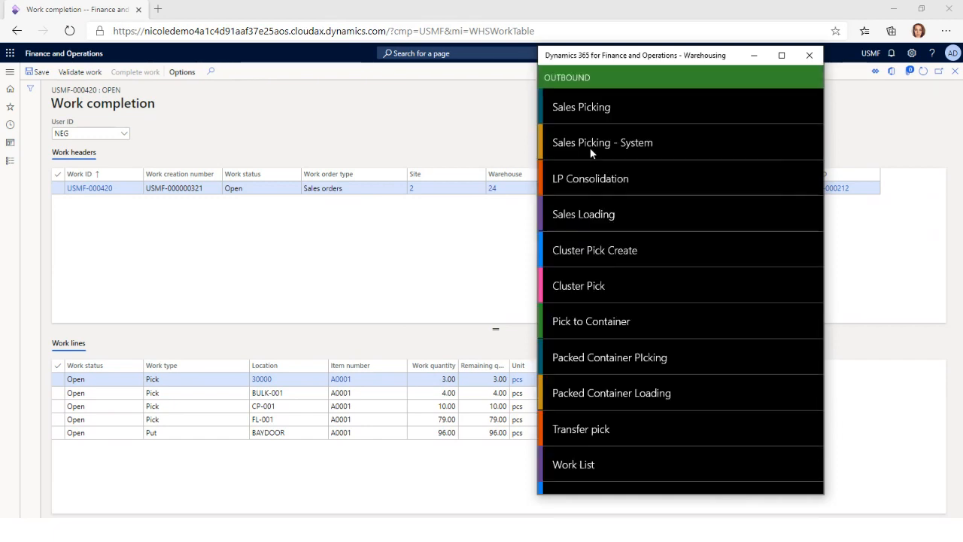
click(598, 109)
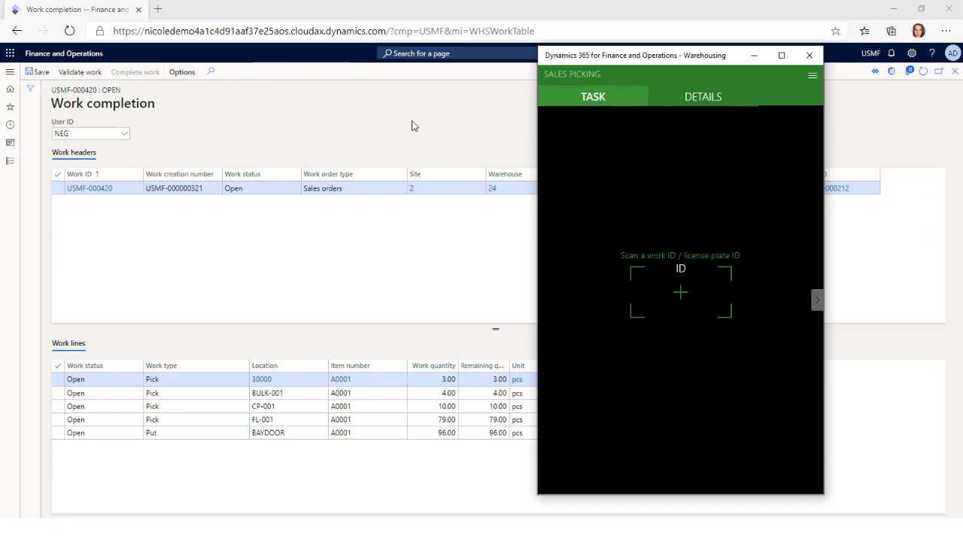
Copy work ID USMF-000420 from the work details into Sales Picking and confirm the A0001 picks from locations 30000 and BULK-001
click(898, 105)
click(955, 71)
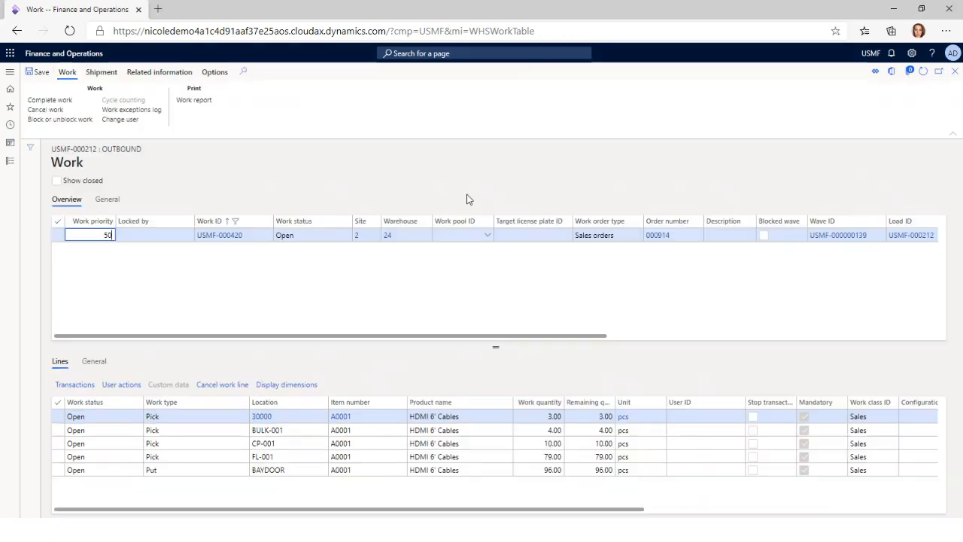
click(226, 233)
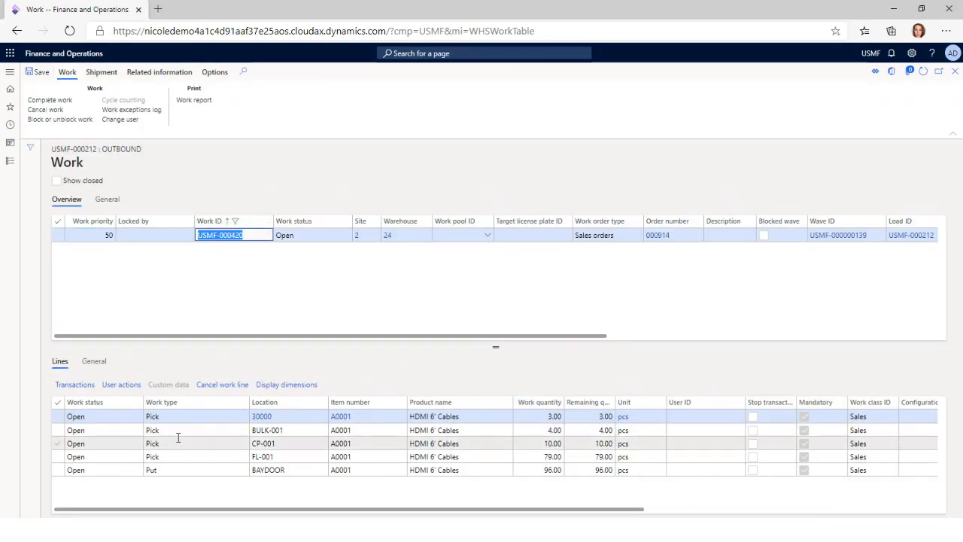
key(ctrl+c)
key(alt+Tab)
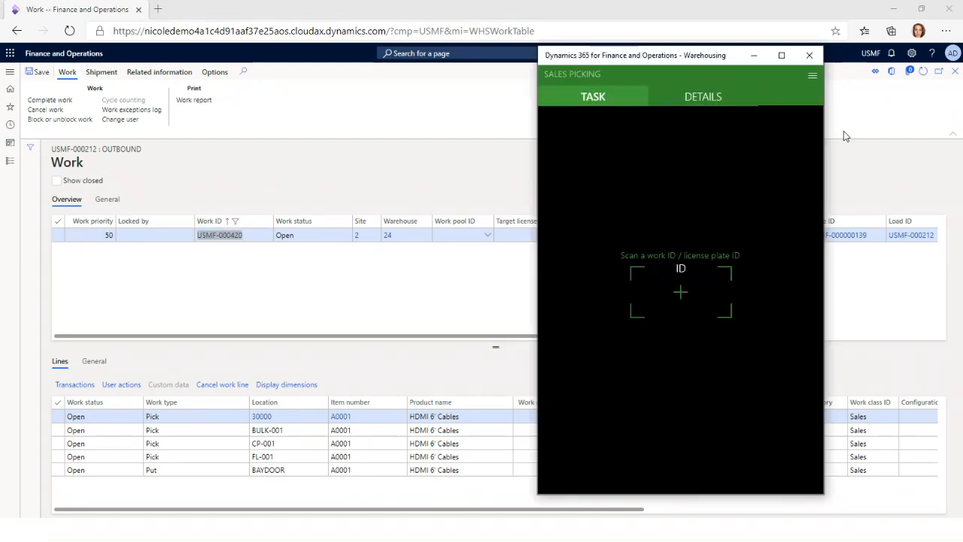
key(ctrl+v)
click(681, 468)
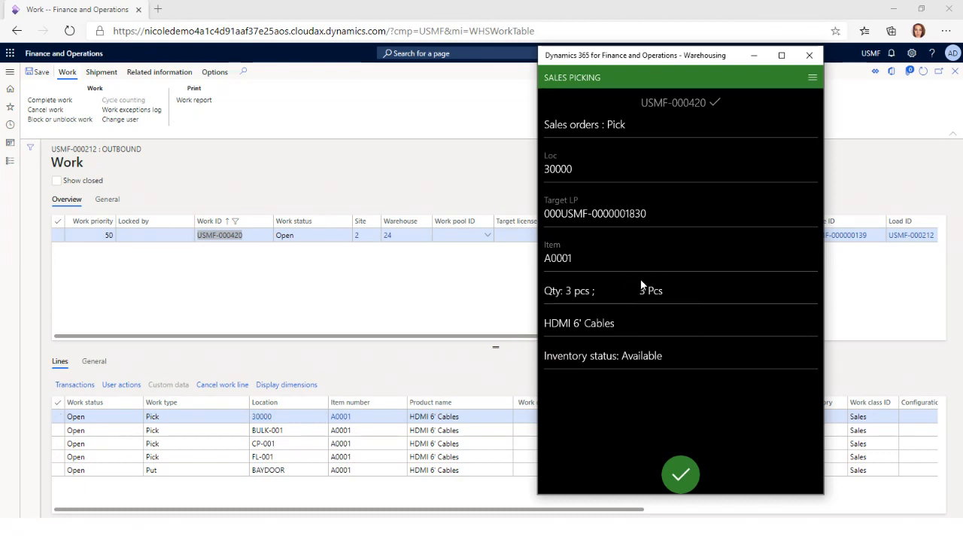
click(672, 480)
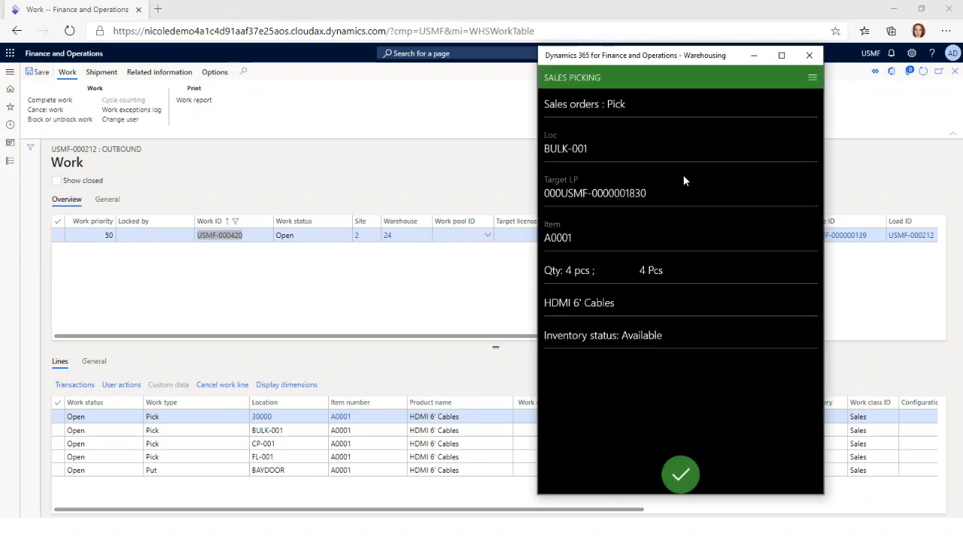
click(686, 488)
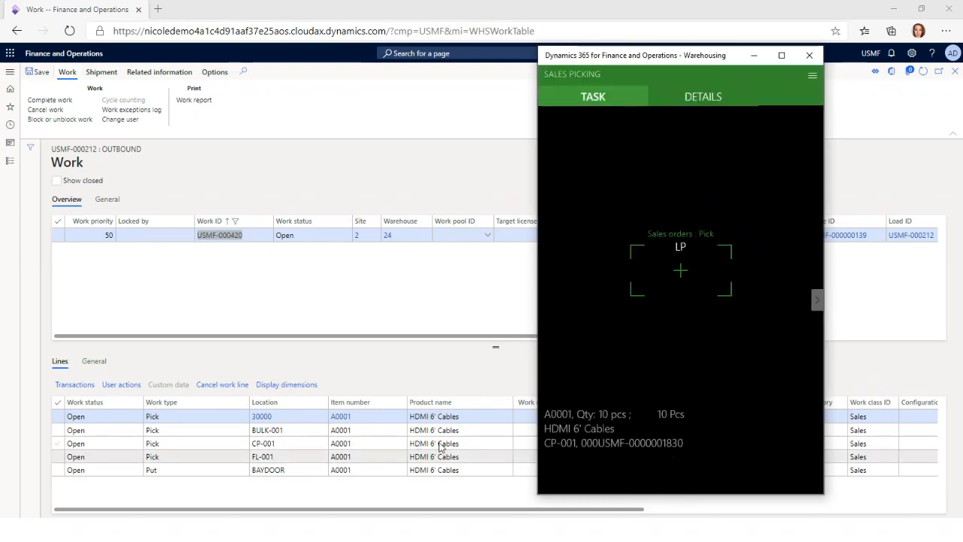
Look up the on-hand list for location BULK-001 in warehouse 24 from the load's work lines
click(268, 426)
click(320, 368)
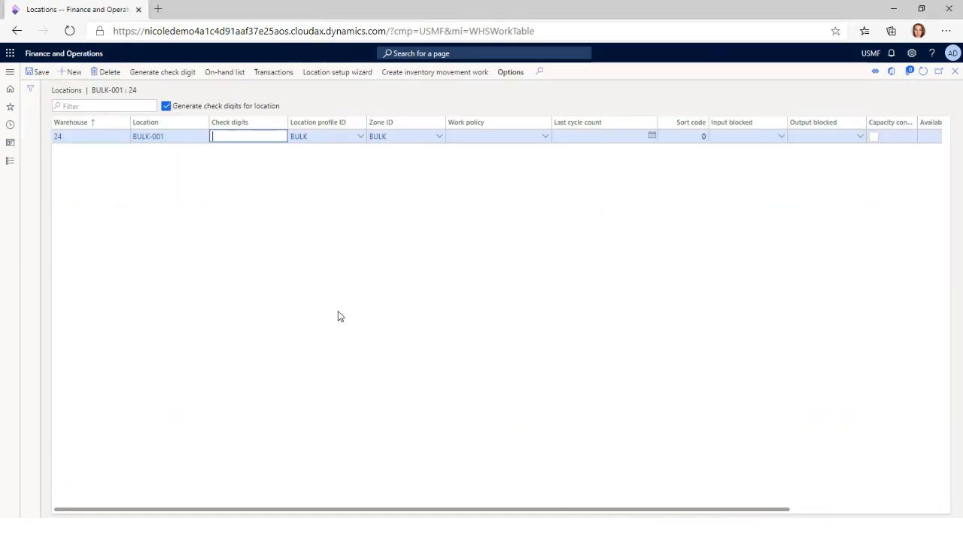
click(224, 72)
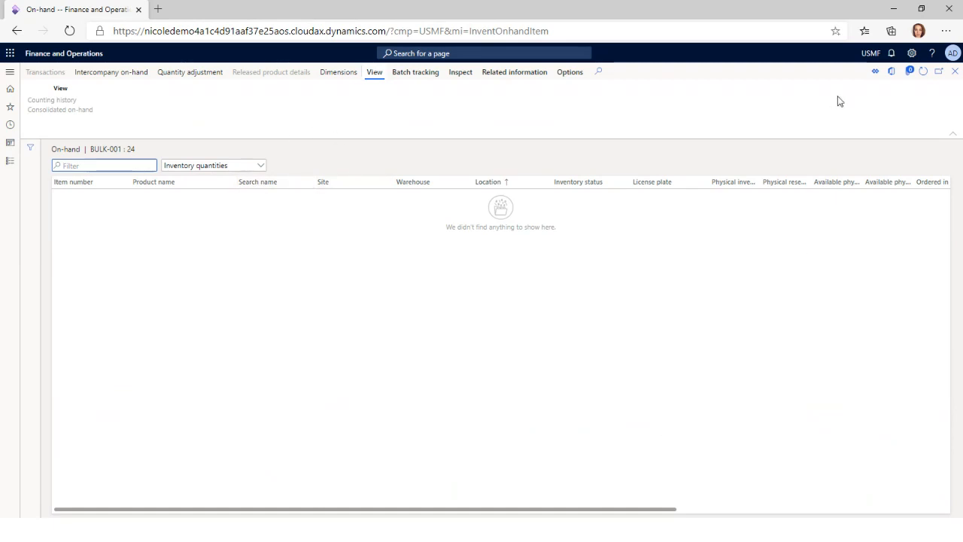
click(955, 72)
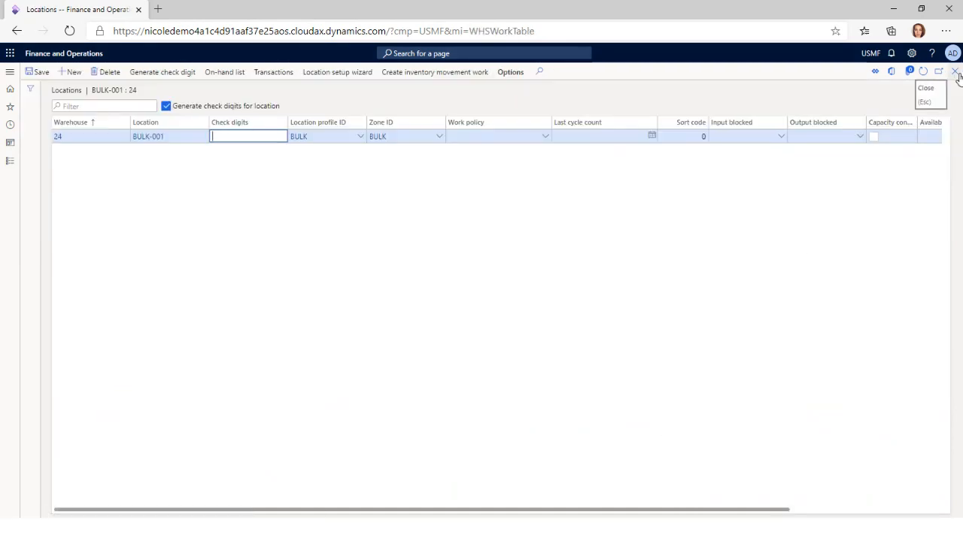
Close the BULK-001 location page, switch to the Warehousing app, and start a short pick for the A0001 pick at CP-001
click(955, 72)
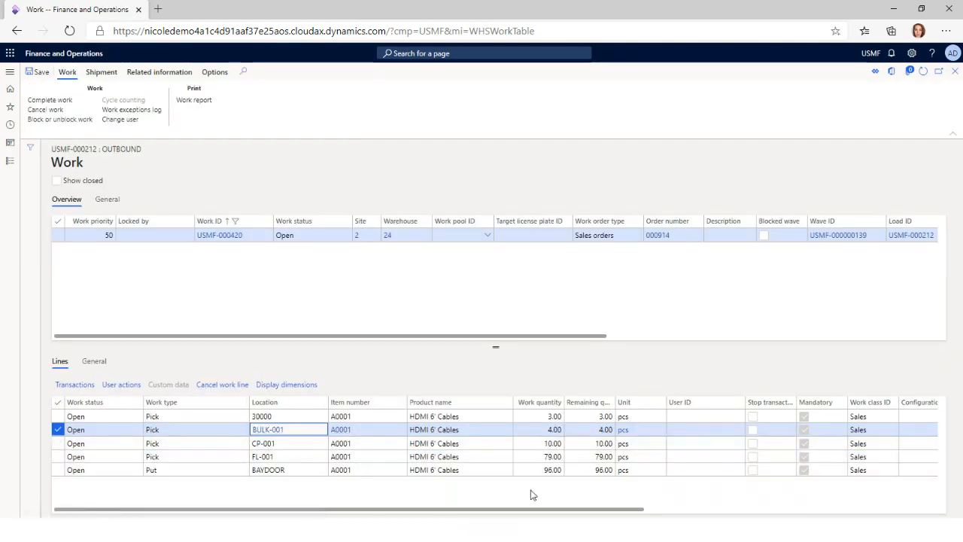
key(alt+Tab)
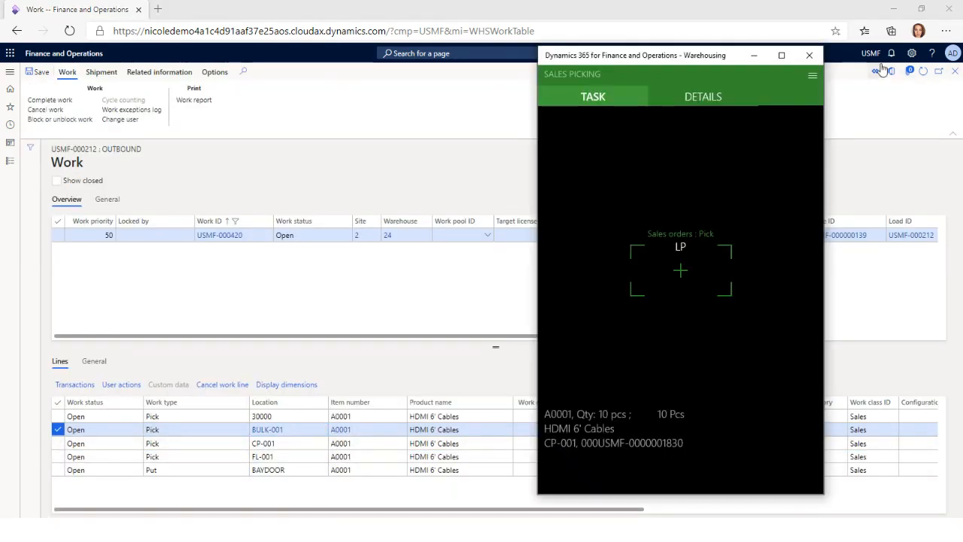
click(812, 77)
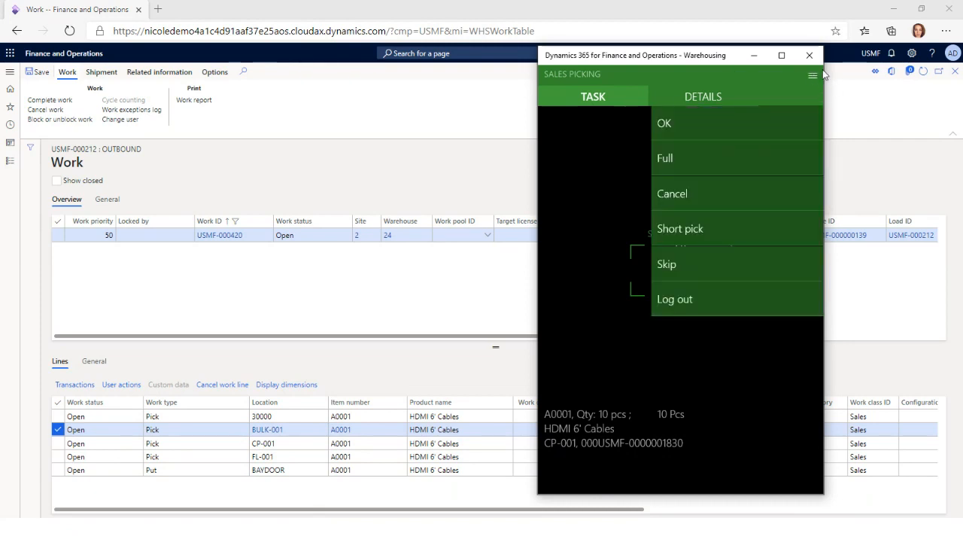
click(680, 230)
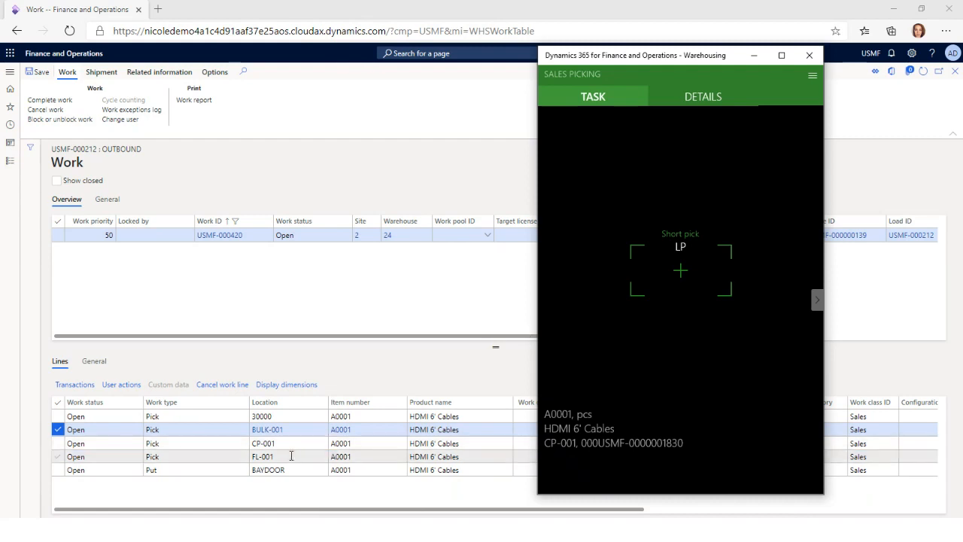
Look up the on-hand list for location CP-001 from the load's work lines and copy license plate LPA0001_01
click(270, 443)
click(263, 443)
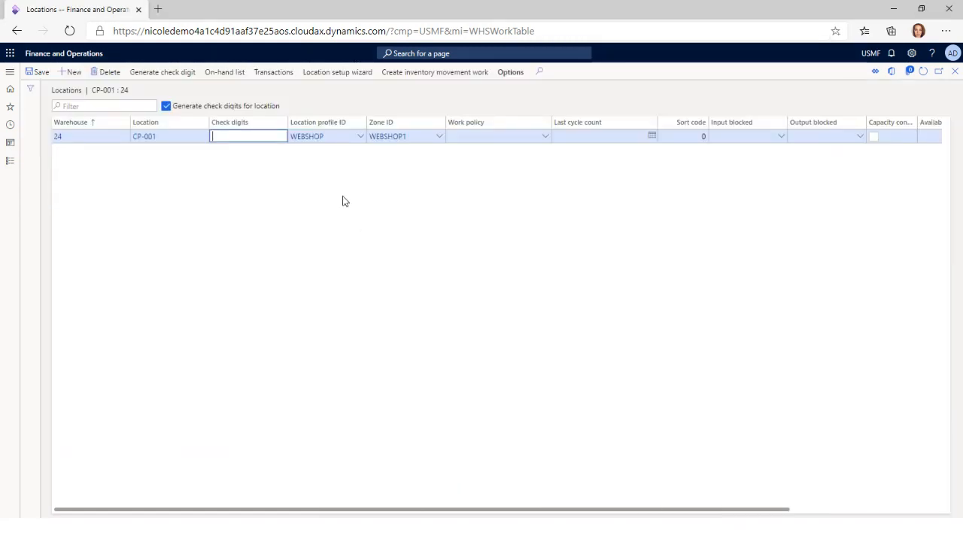
click(184, 73)
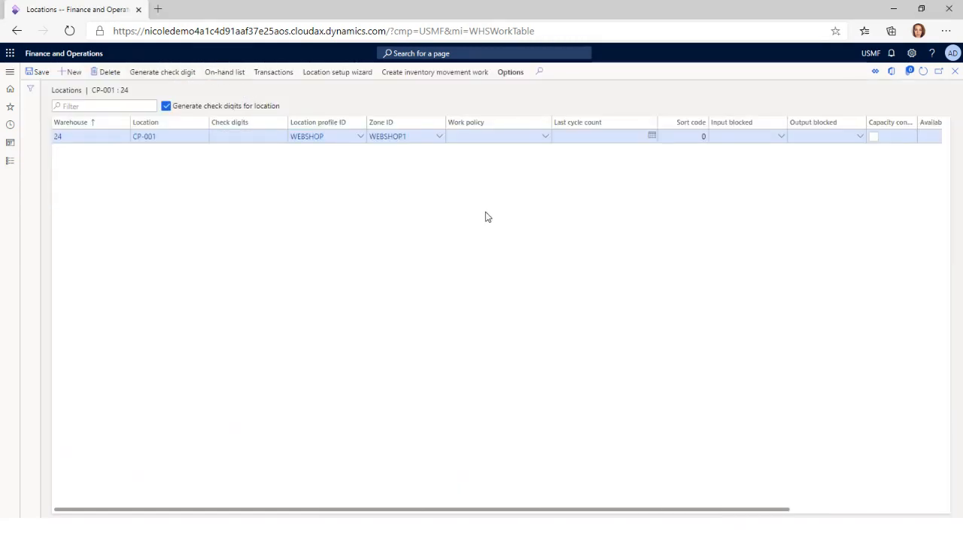
click(640, 208)
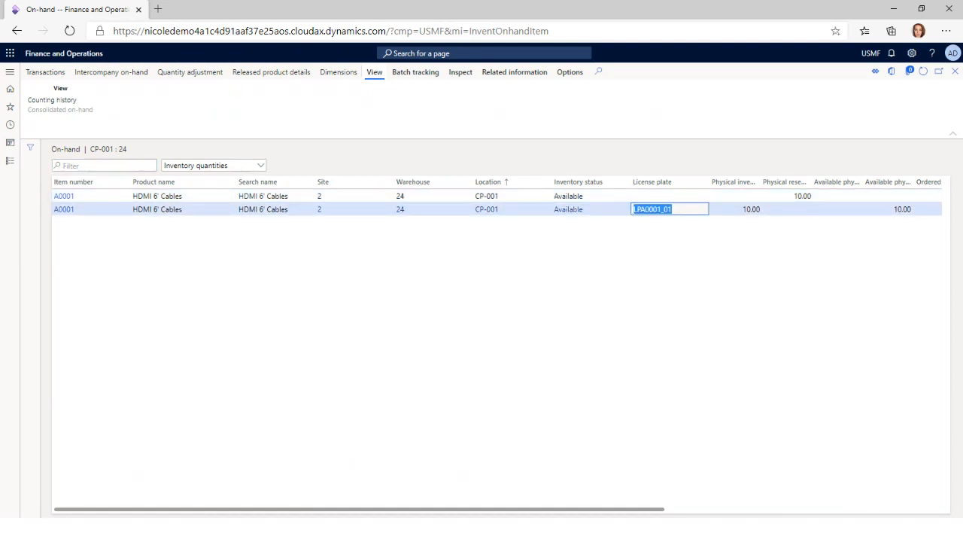
Confirm the CP-001 short pick in the Warehousing app with license plate LPA0001_01 and a pick quantity of 0
key(alt+Tab)
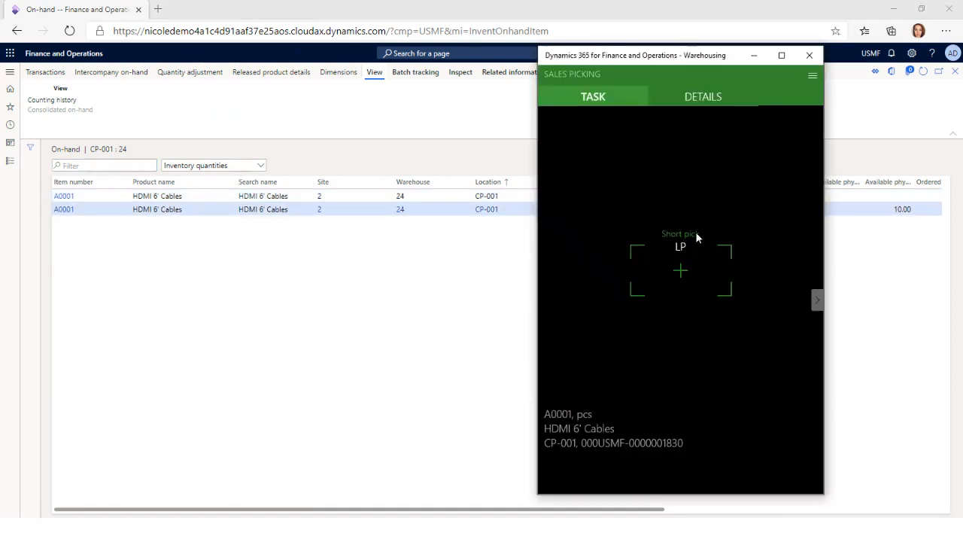
click(696, 272)
text(LPA0001_01)
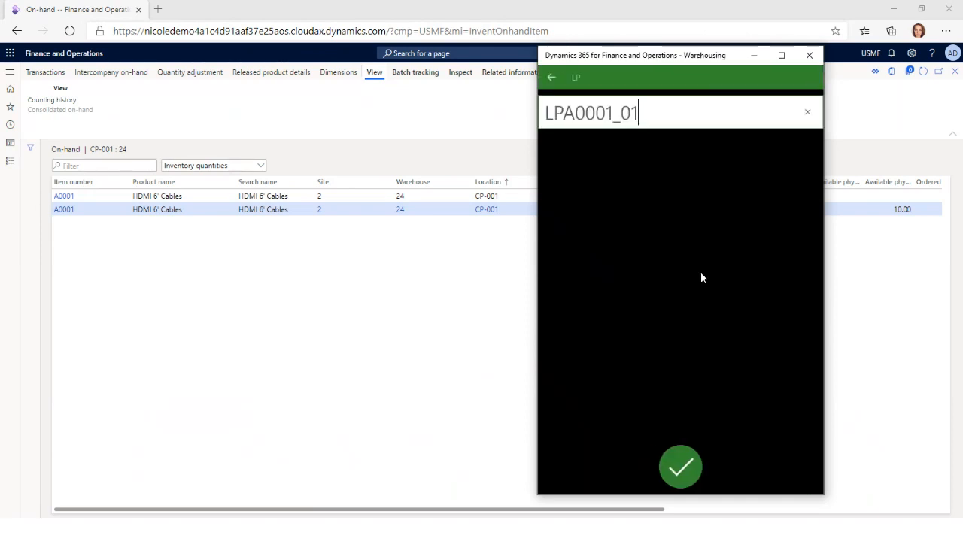
key(Return)
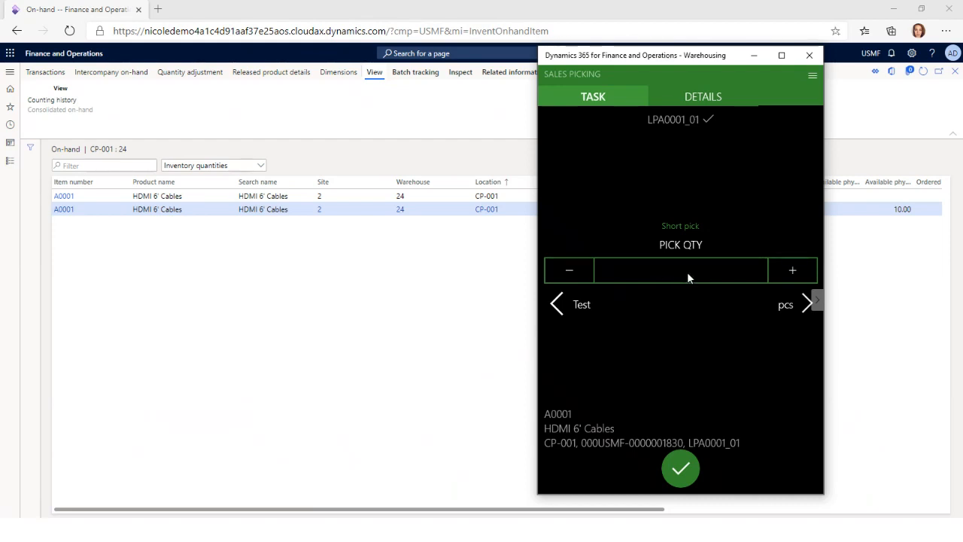
click(687, 272)
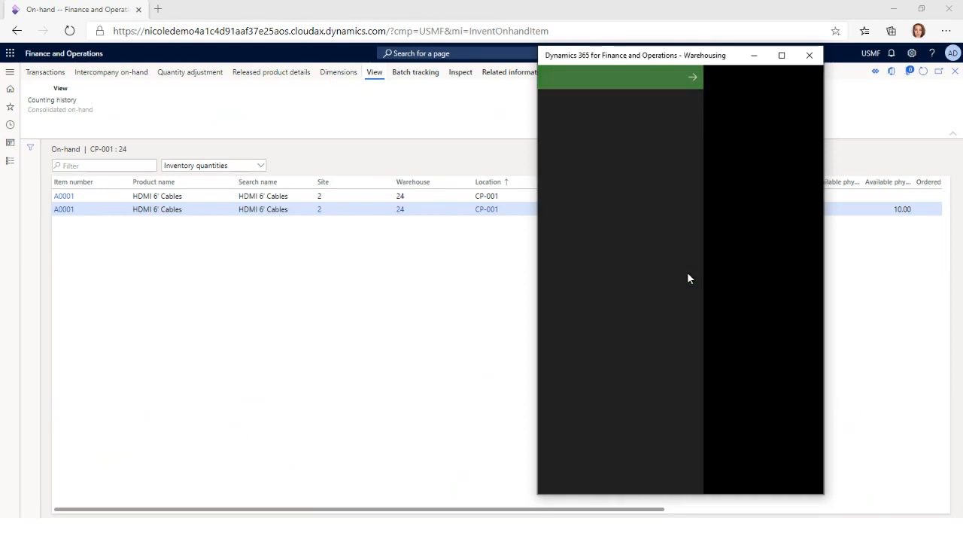
click(646, 444)
click(776, 413)
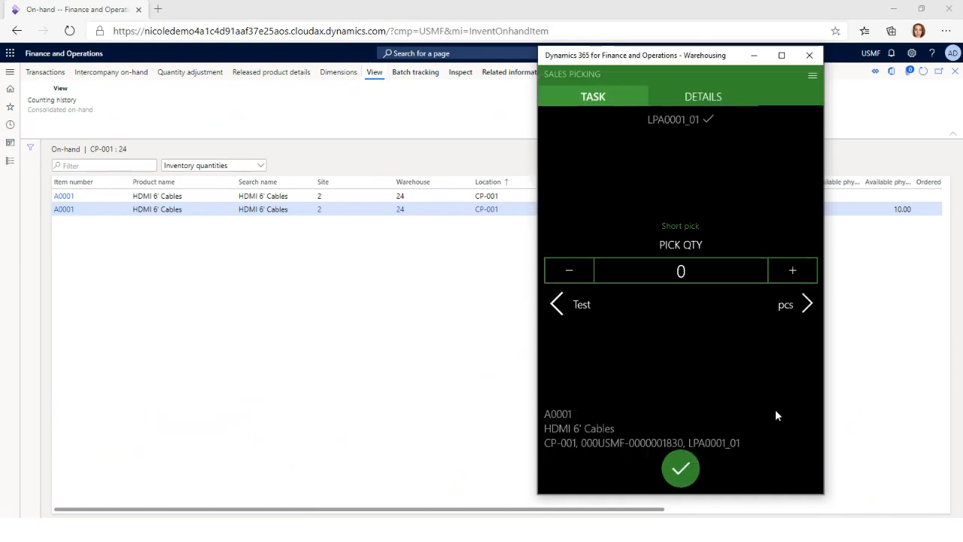
click(683, 468)
click(695, 380)
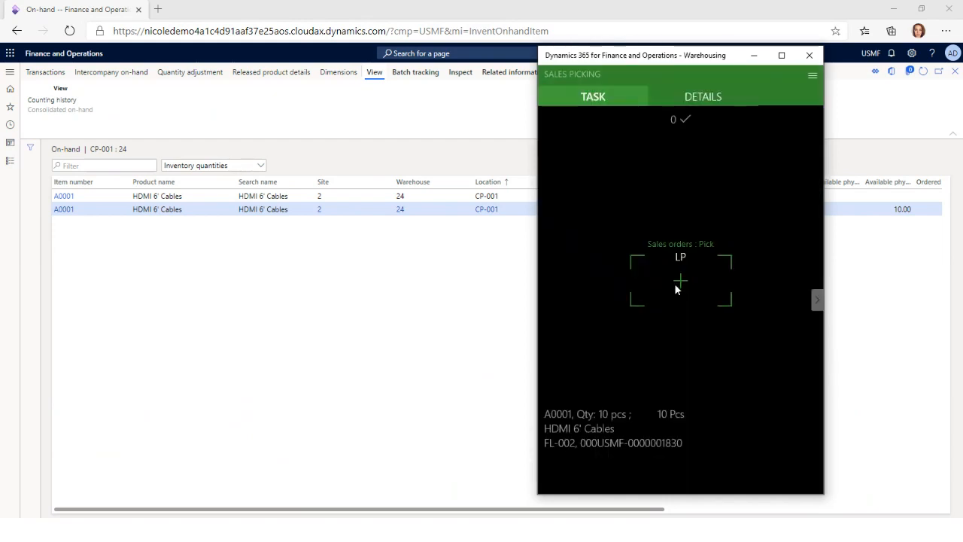
Return to the load's work lines and open the details of location FL-001 in warehouse 24
click(289, 364)
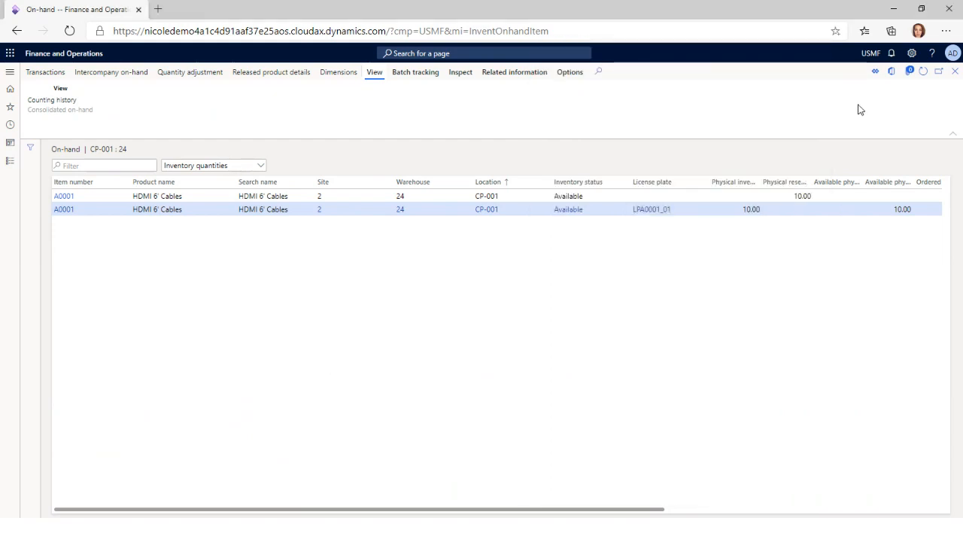
click(954, 73)
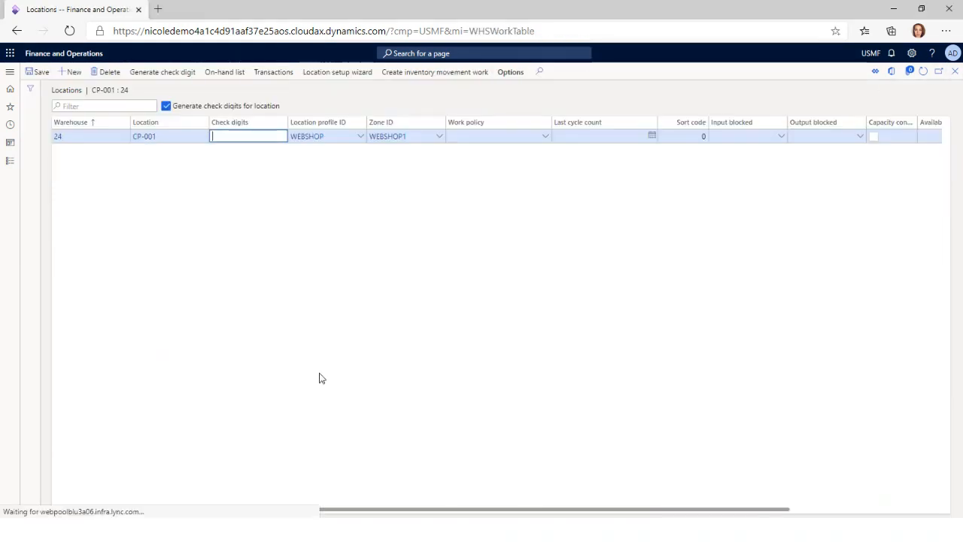
click(953, 74)
click(277, 456)
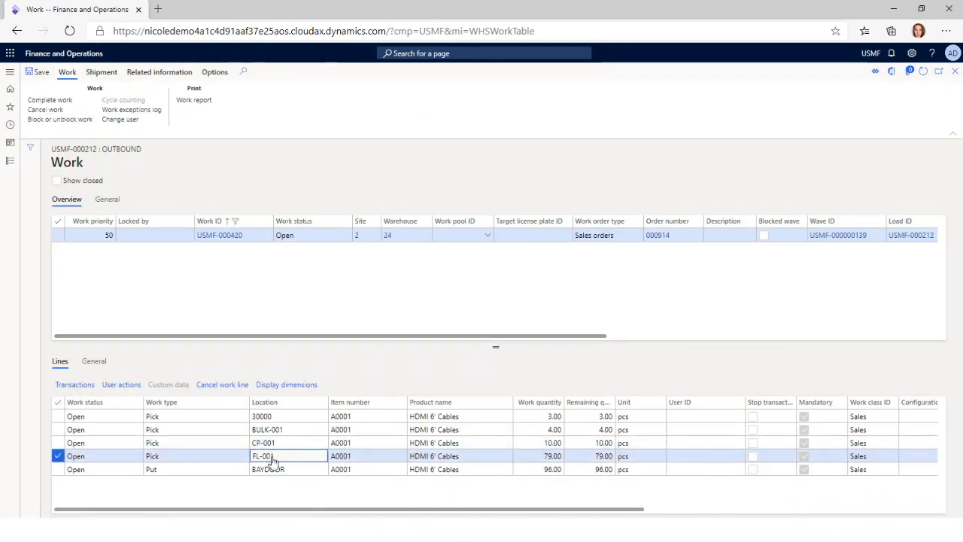
click(270, 456)
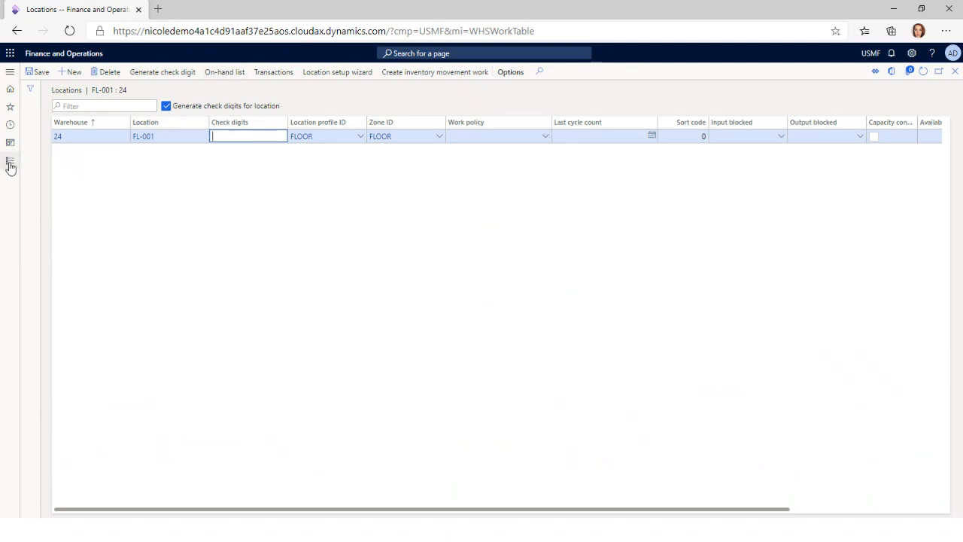
Filter the Inventory management on-hand list by location FL-002 with the item number cleared, and copy license plate 092420001
click(11, 162)
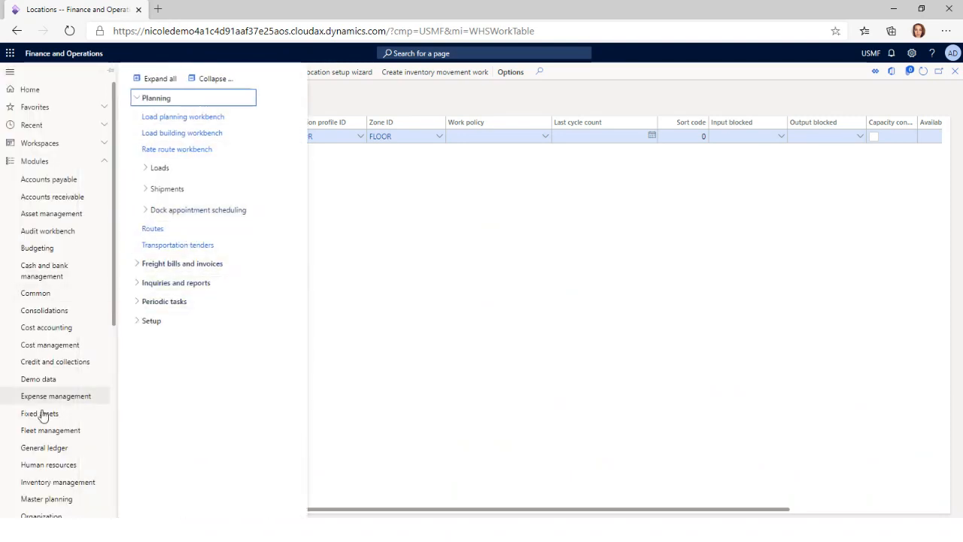
scroll(58, 430, down, 4)
click(68, 124)
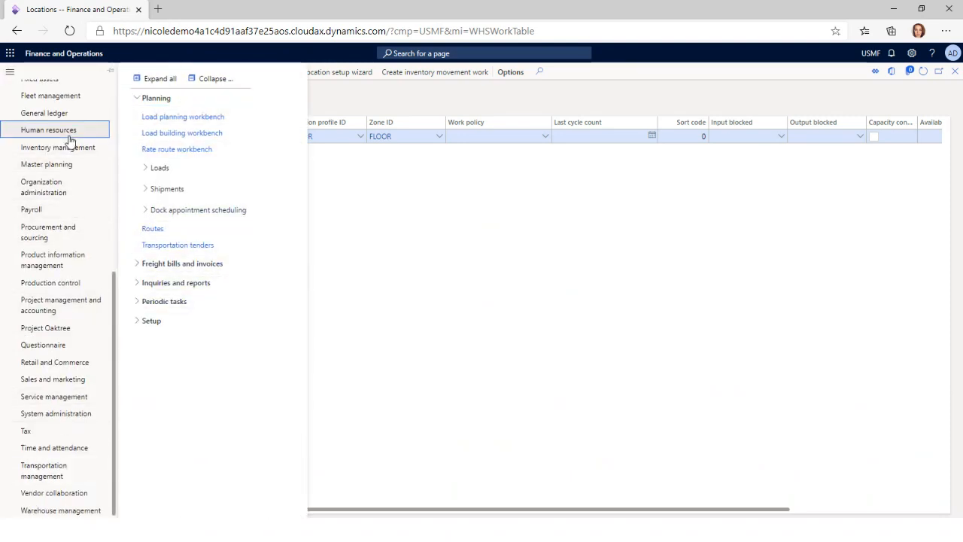
click(64, 148)
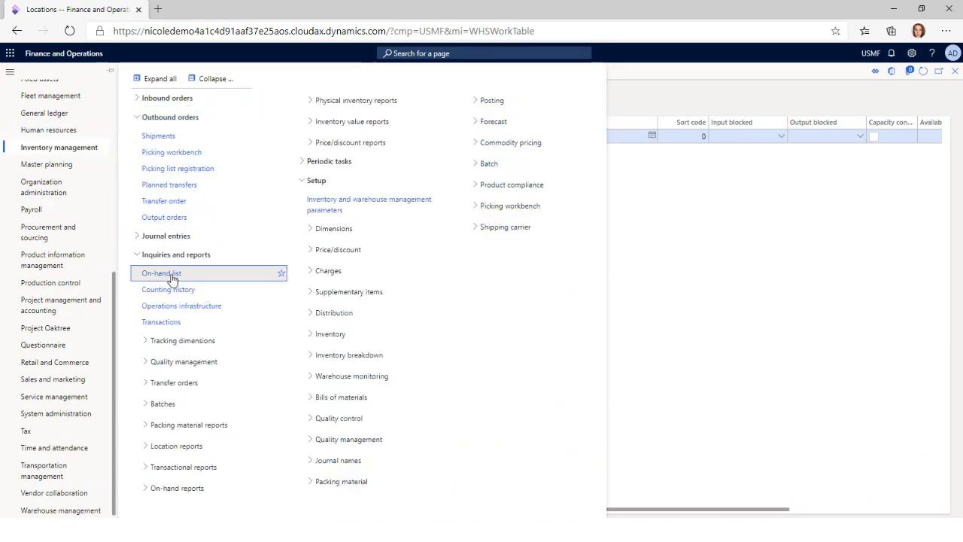
click(207, 273)
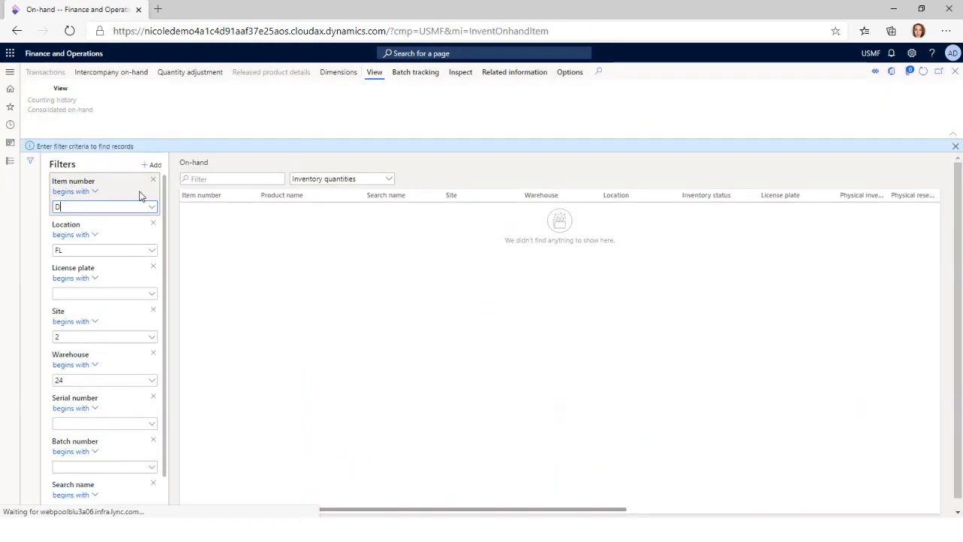
click(101, 250)
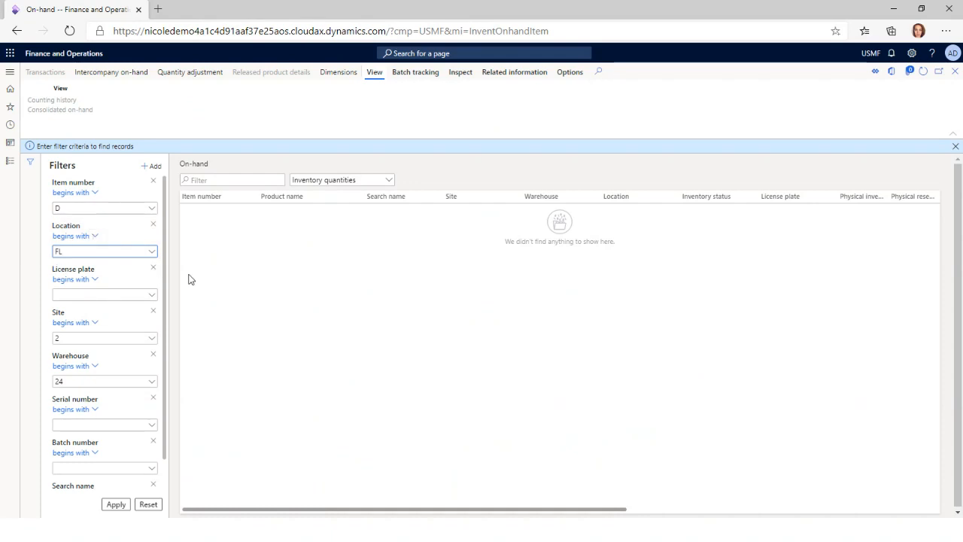
text(FL-002)
click(83, 208)
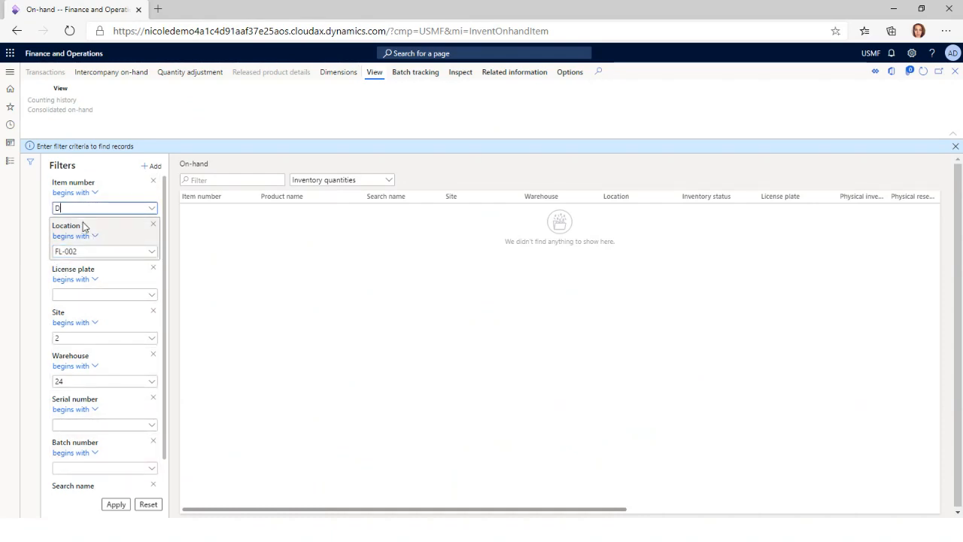
click(117, 504)
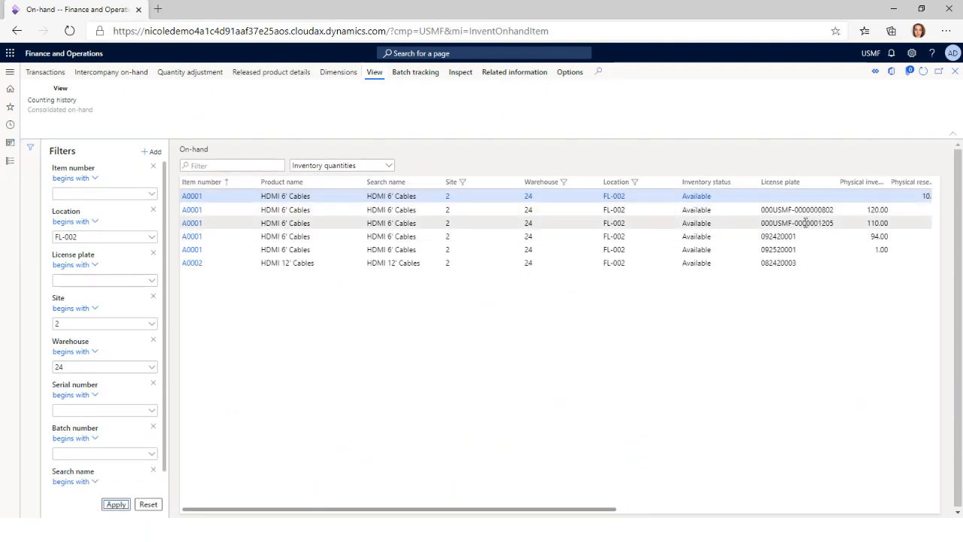
click(794, 237)
key(ctrl+c)
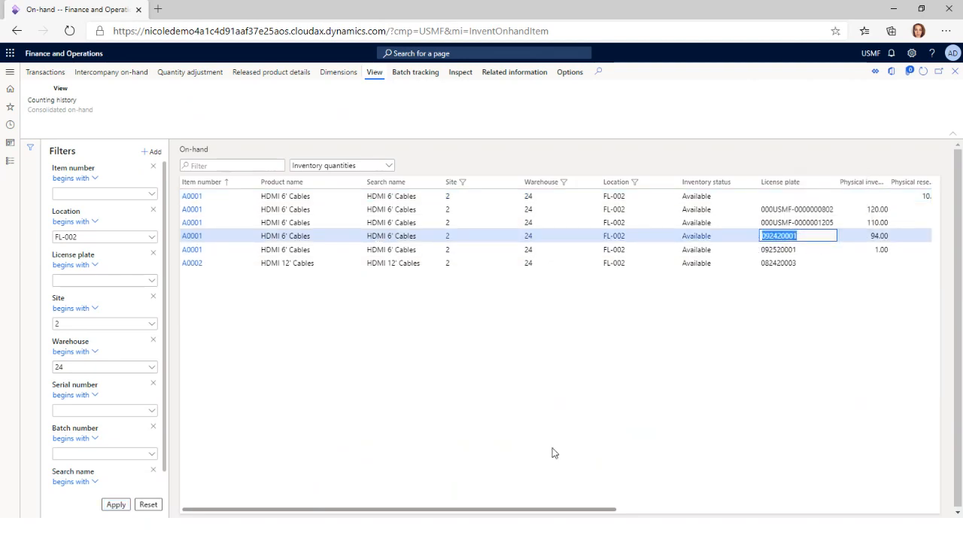
Confirm the A0001 pick from location FL-002 in the Warehousing app with license plate 092420001
key(alt+Tab)
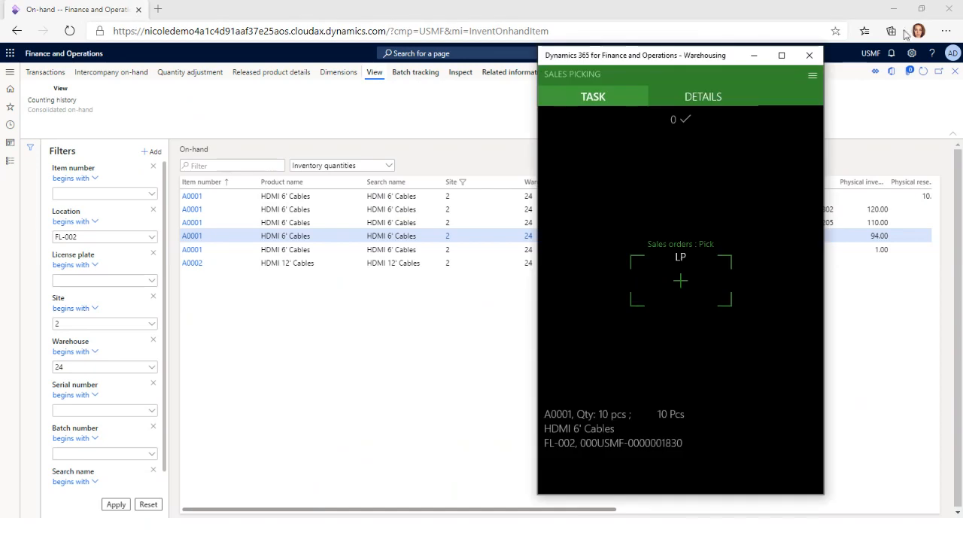
click(677, 277)
text(092420001)
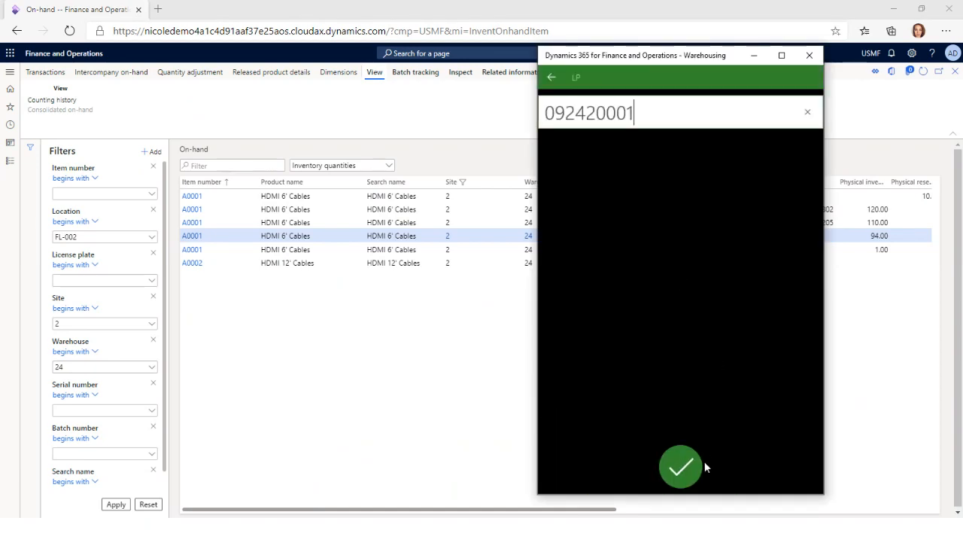
click(702, 463)
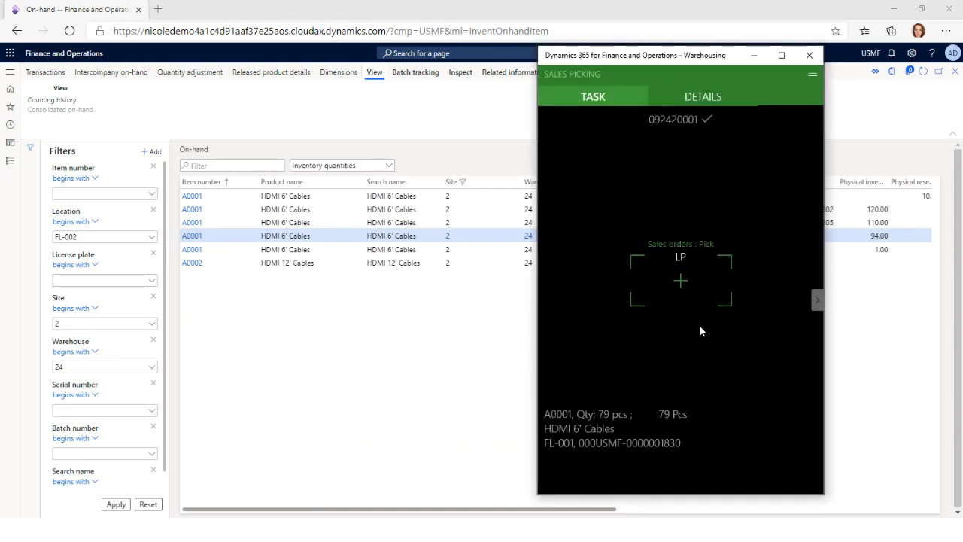
Try to confirm the A0001 pick from location FL-001 with license plate 092420001
click(679, 279)
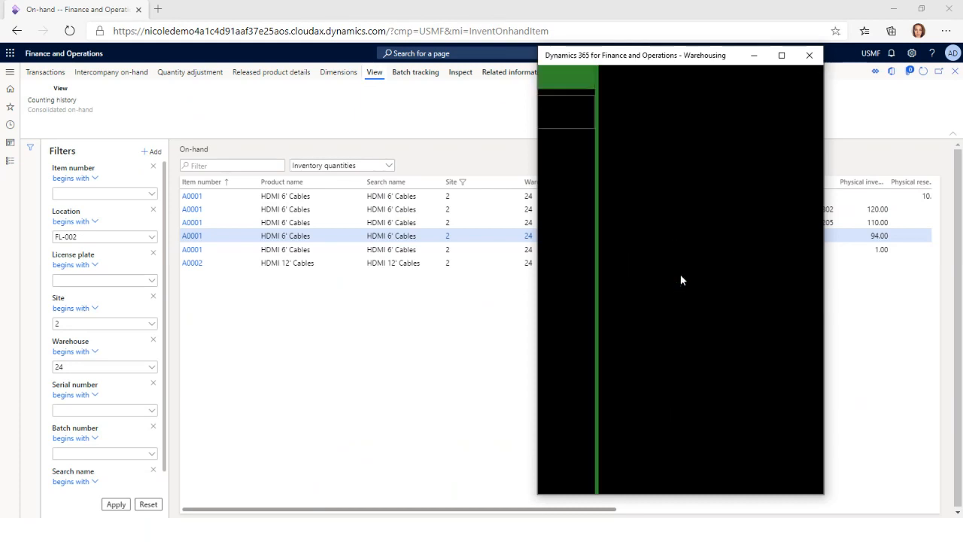
key(ctrl+v)
click(680, 466)
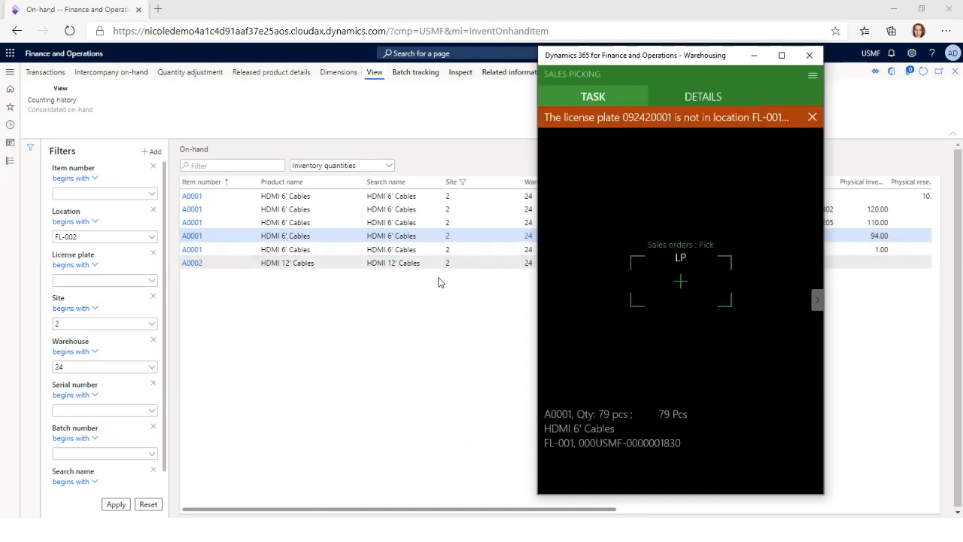
Filter the on-hand list by location FL-001, copy license plate 24 of item A0001, and return to the Warehousing app
click(503, 370)
click(108, 236)
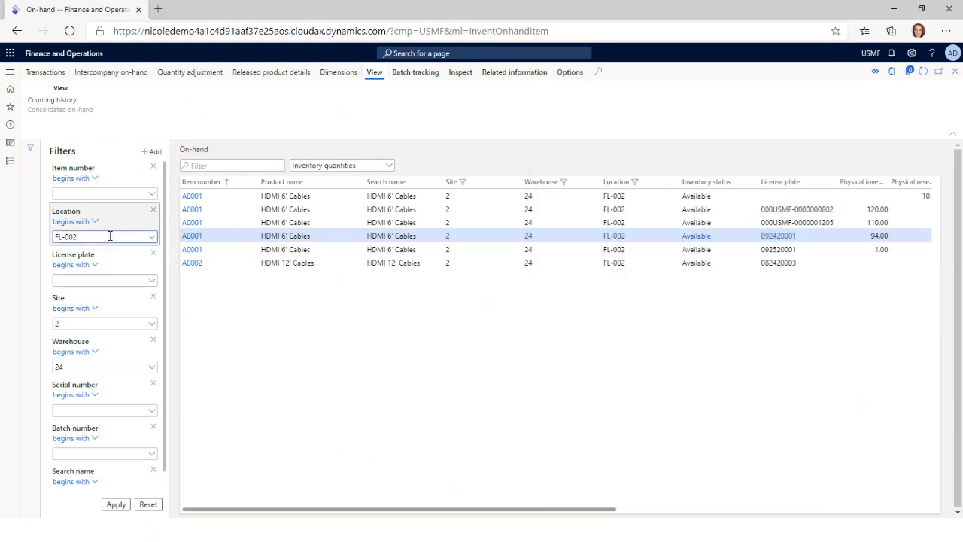
key(BackSpace)
text(1)
key(Return)
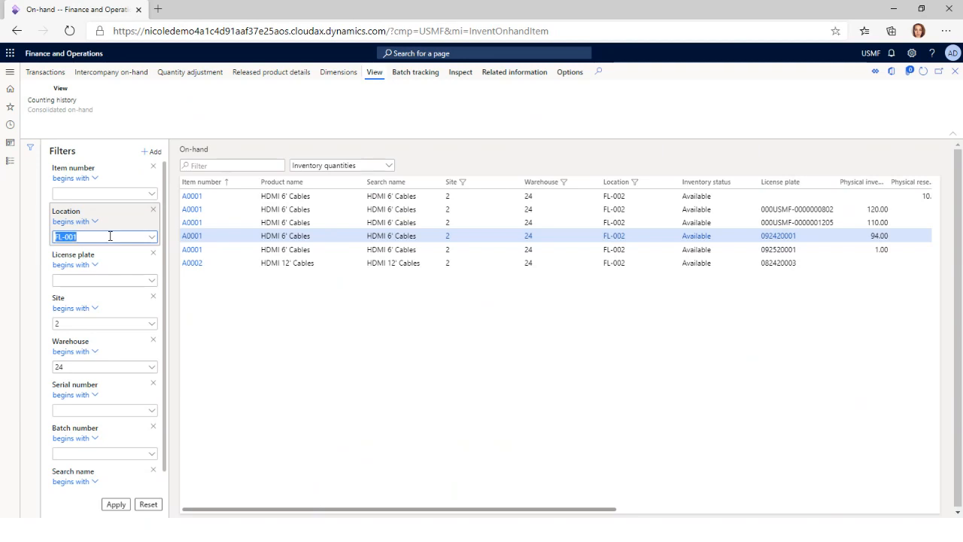
click(112, 505)
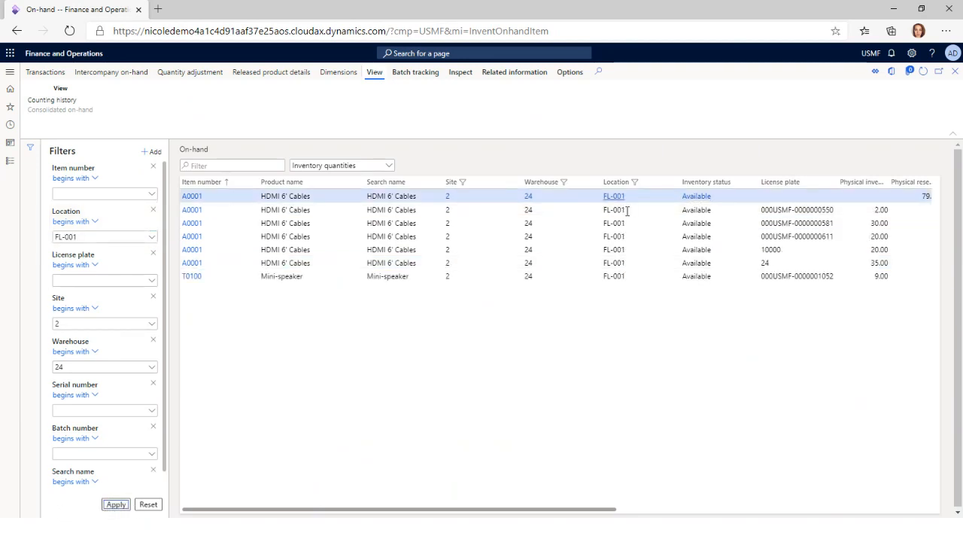
click(773, 261)
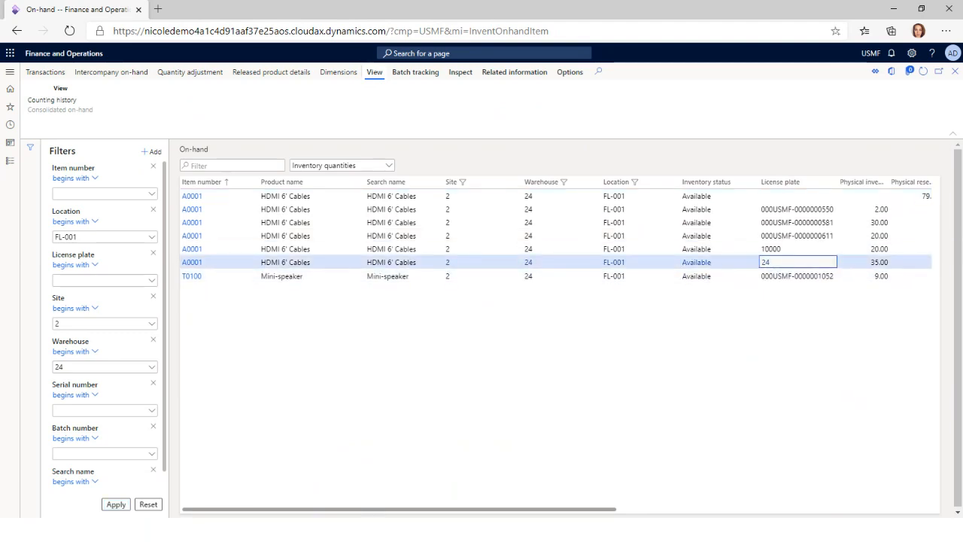
key(alt+Tab)
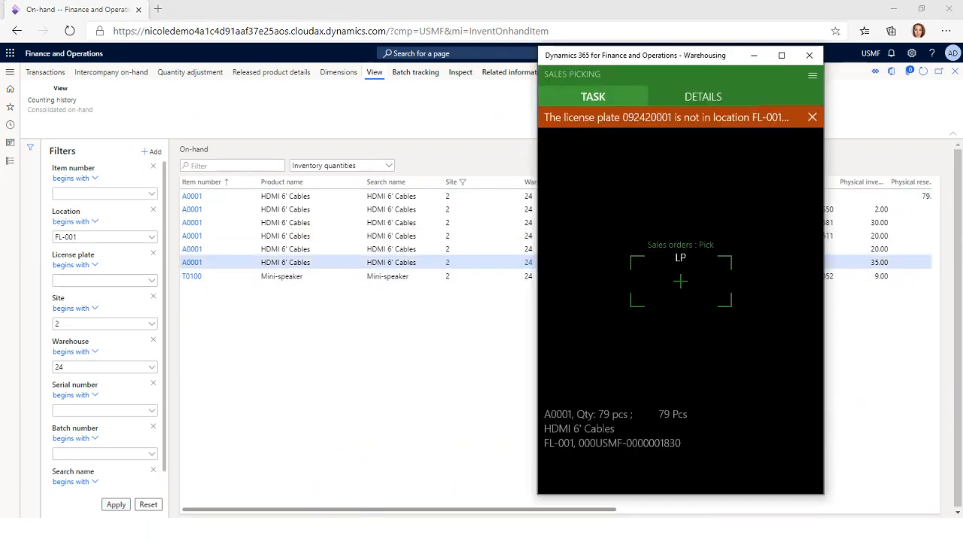
Confirm the A0001 pick from location FL-001 in the Warehousing app with license plate 24
click(682, 283)
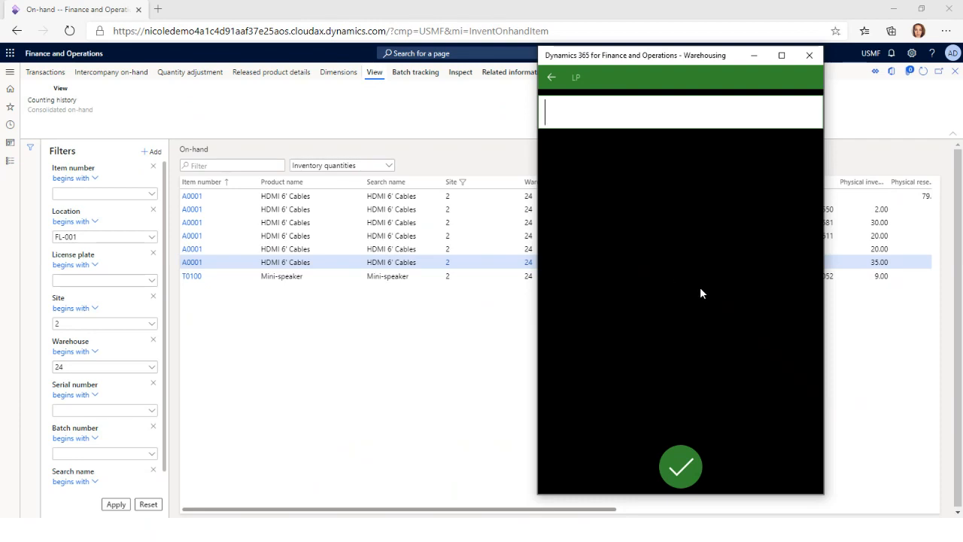
click(872, 383)
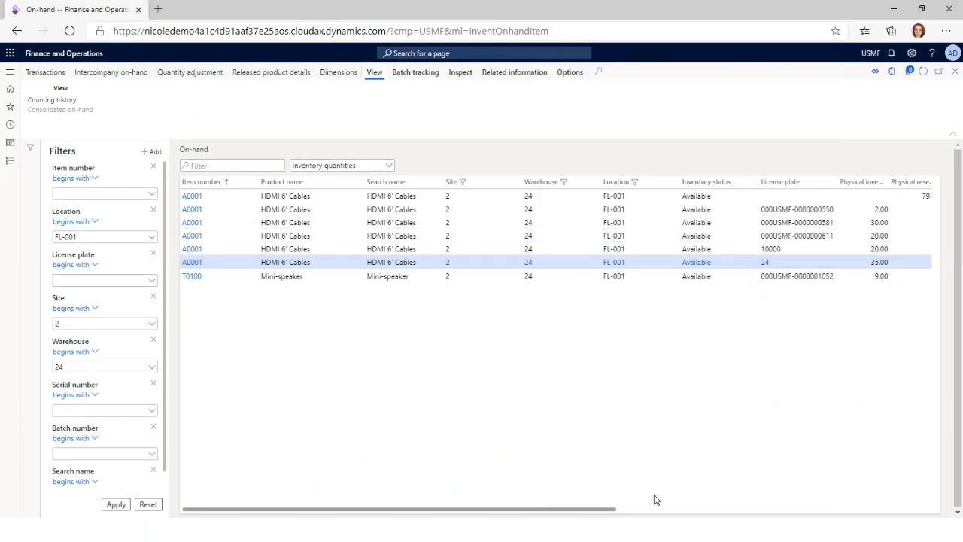
key(alt+Tab)
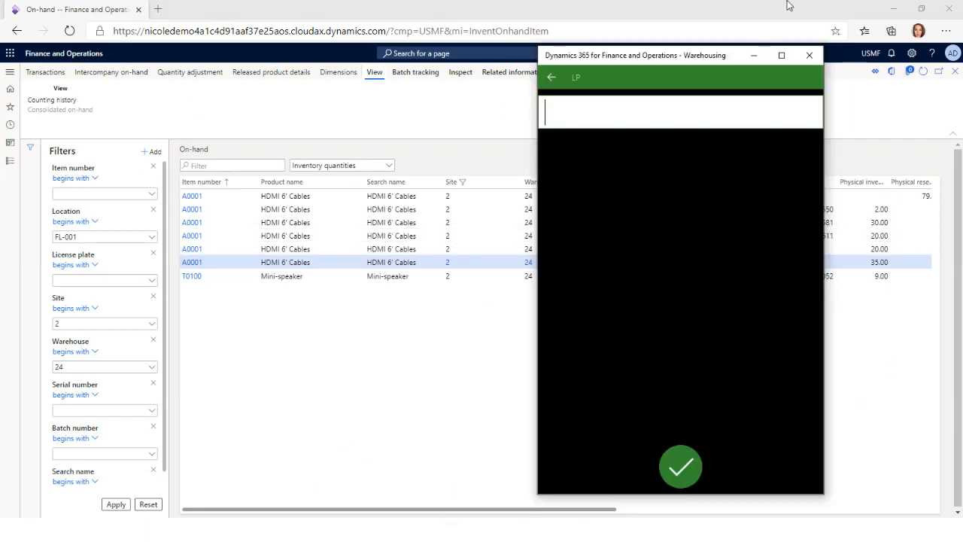
text(24)
key(Return)
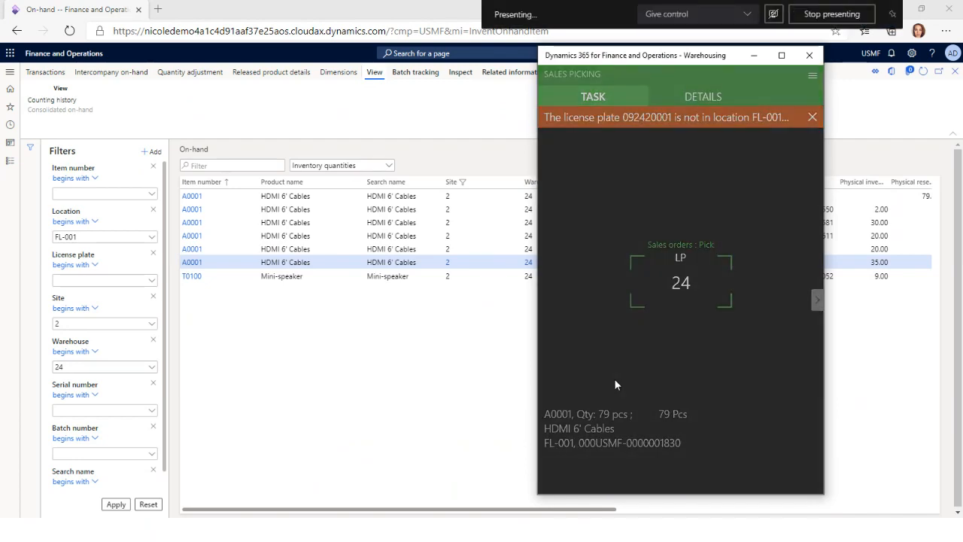
Copy license plate 10000 of item A0001 from the on-hand list and confirm the next FL-001 pick with it in the Warehousing app
key(alt+Tab)
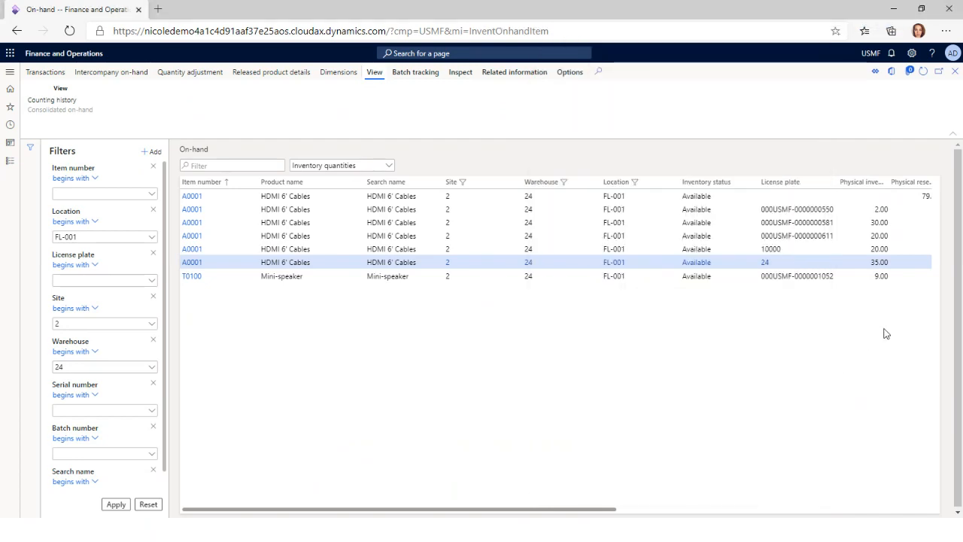
click(783, 249)
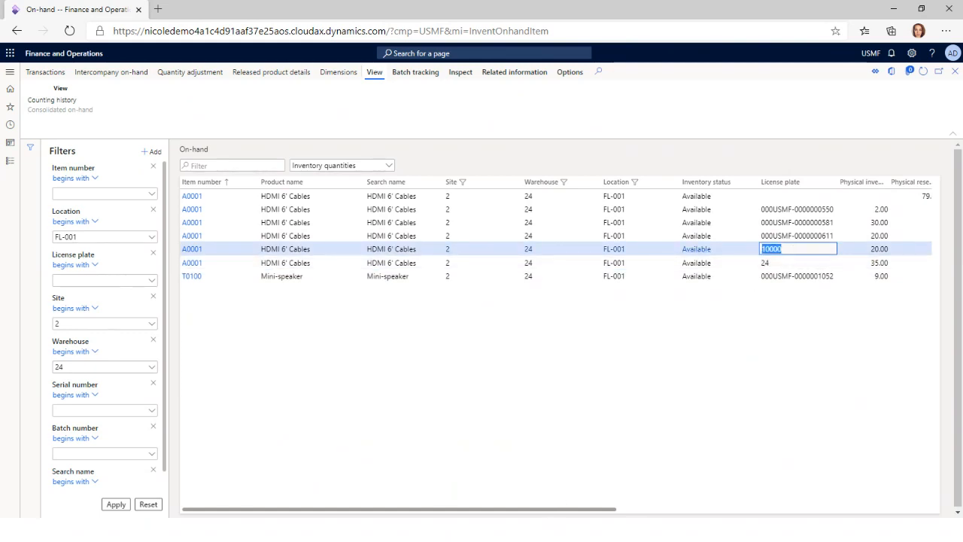
key(ctrl+c)
key(alt+Tab)
click(710, 275)
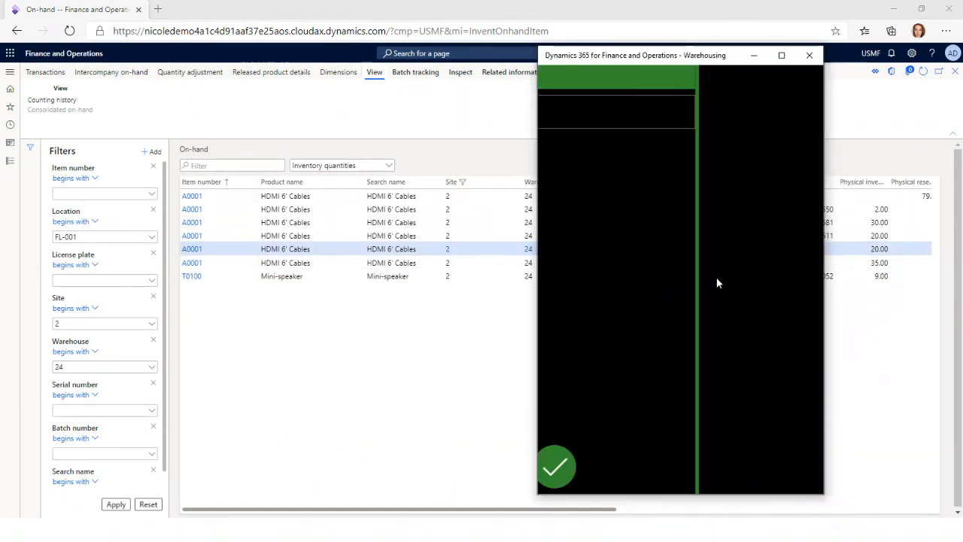
key(ctrl+v)
key(Return)
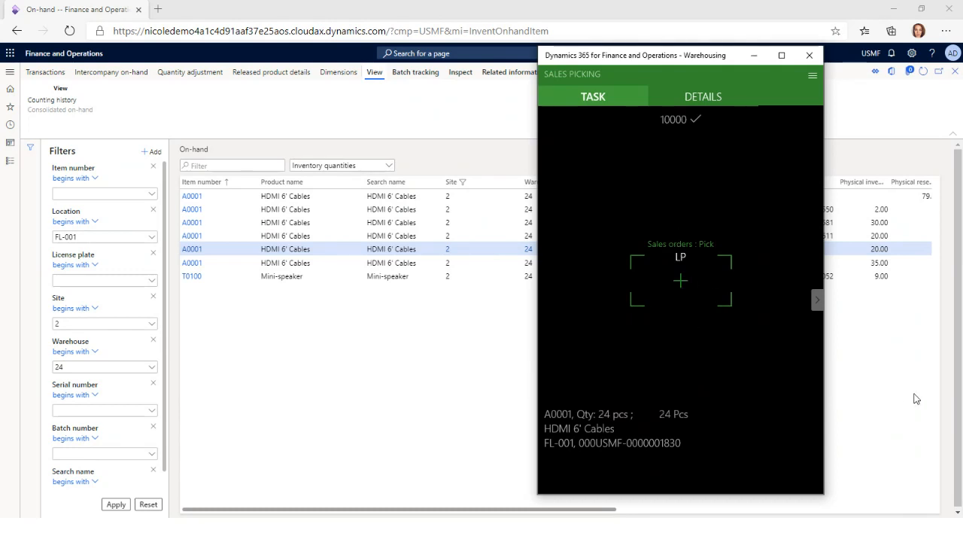
click(846, 341)
click(831, 223)
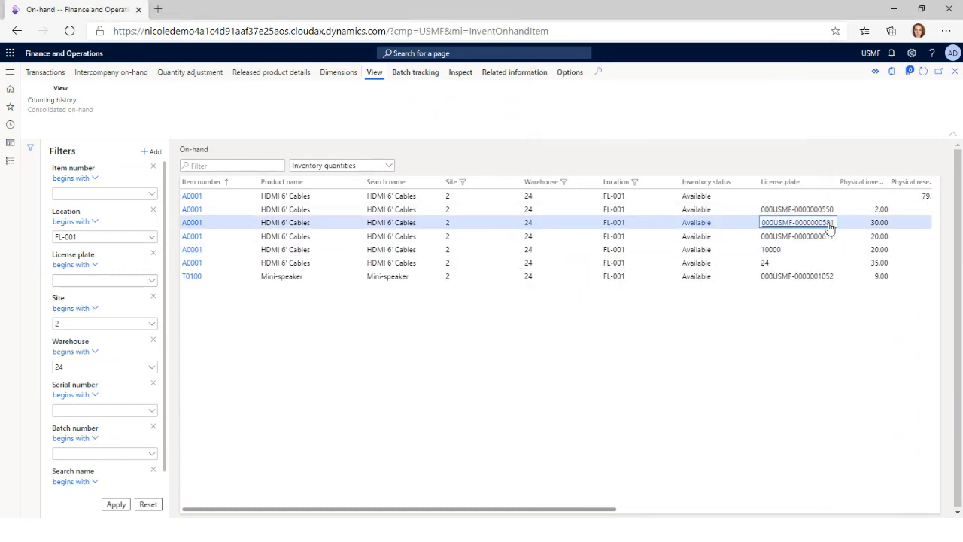
drag(834, 223, 762, 224)
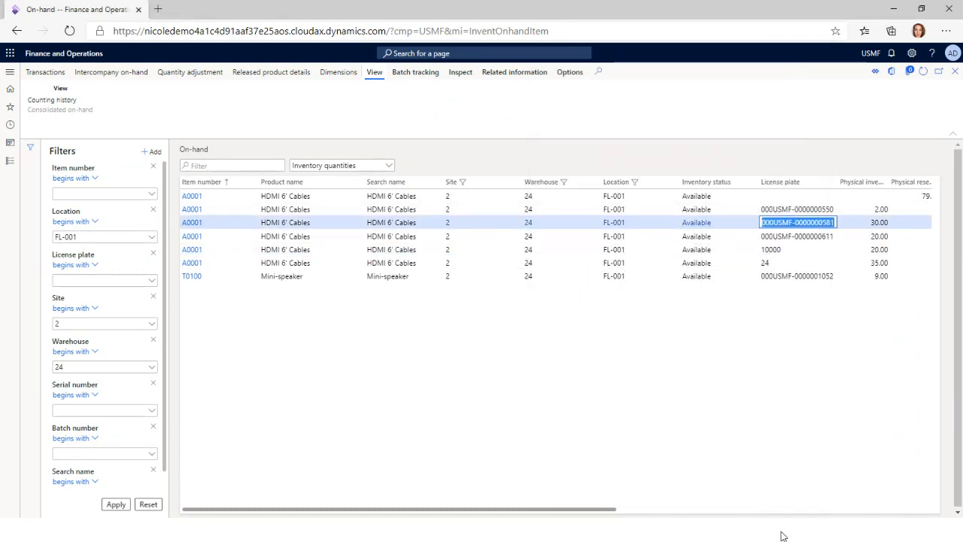
key(ctrl+c)
key(alt+Tab)
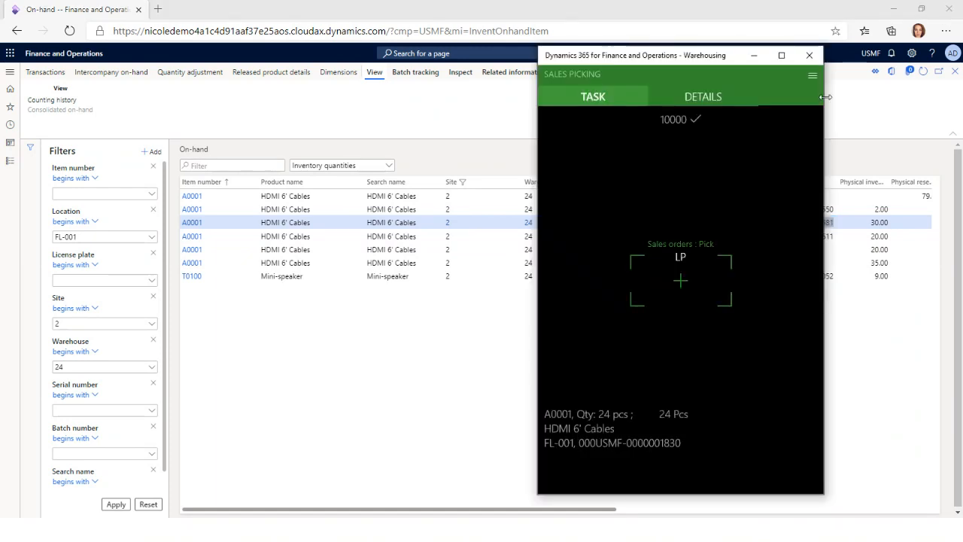
click(697, 284)
key(ctrl+v)
key(Return)
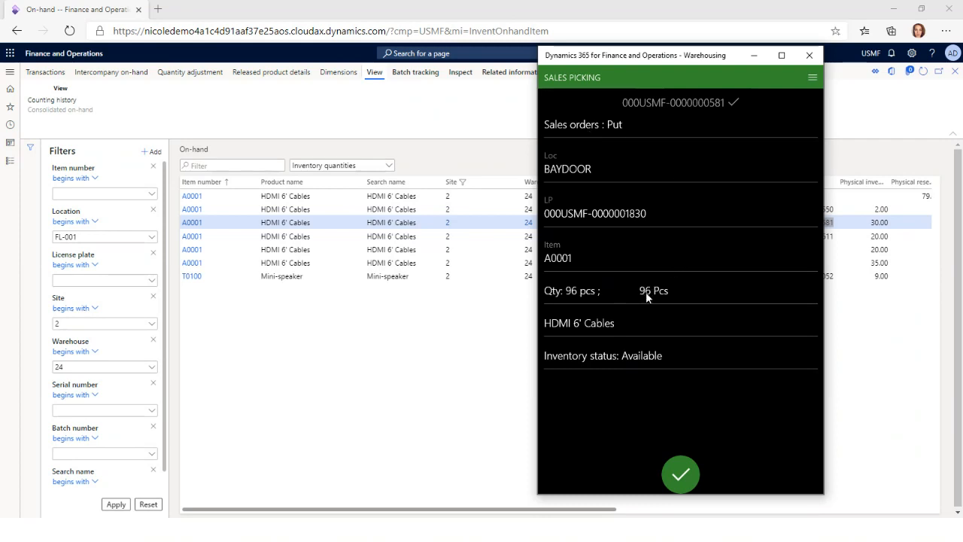
click(687, 475)
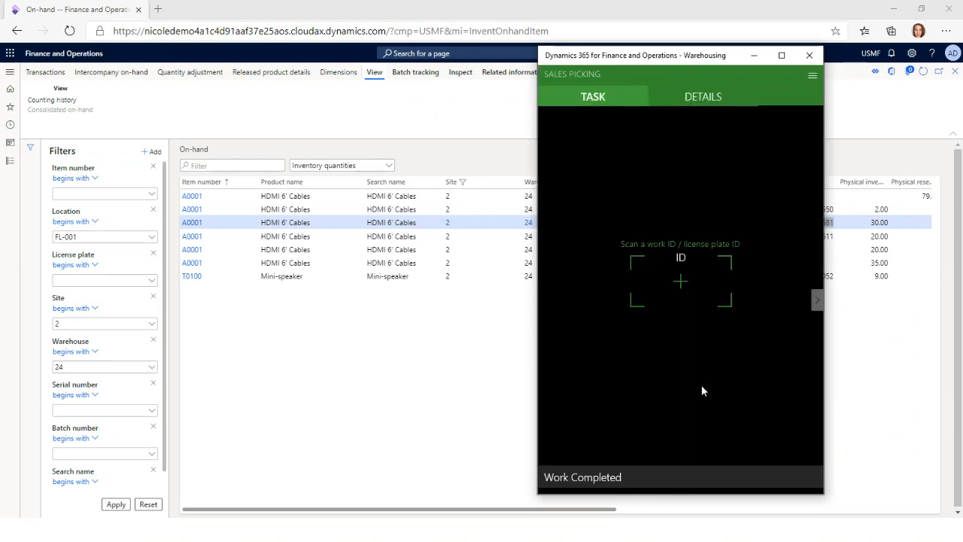
Close the on-hand list in Finance and Operations and open the Load planning workbench of Transportation management
click(907, 127)
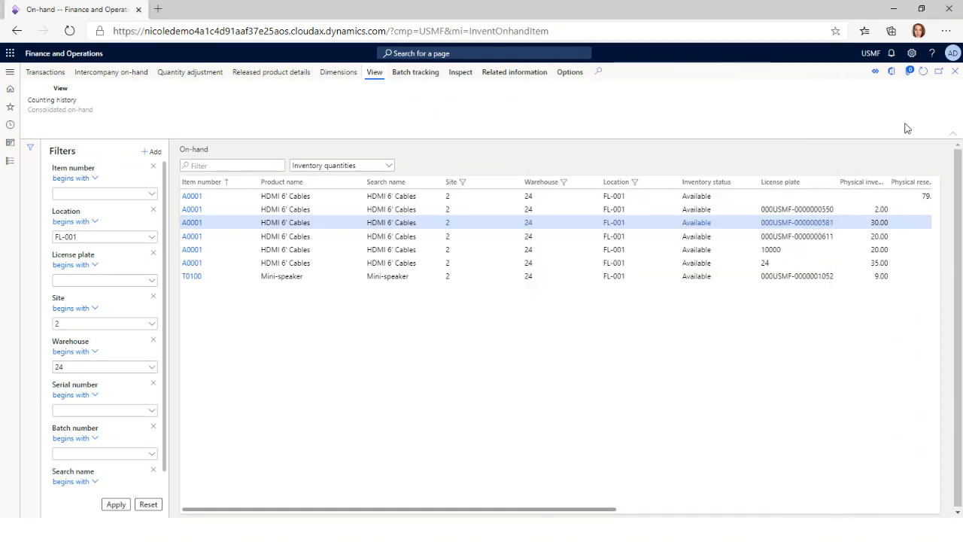
click(955, 70)
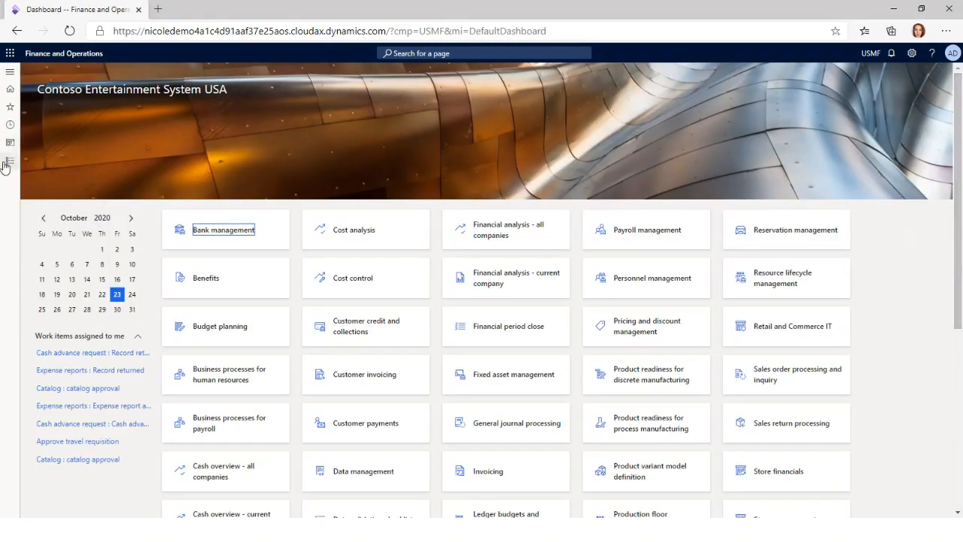
click(10, 160)
scroll(14, 431, down, 5)
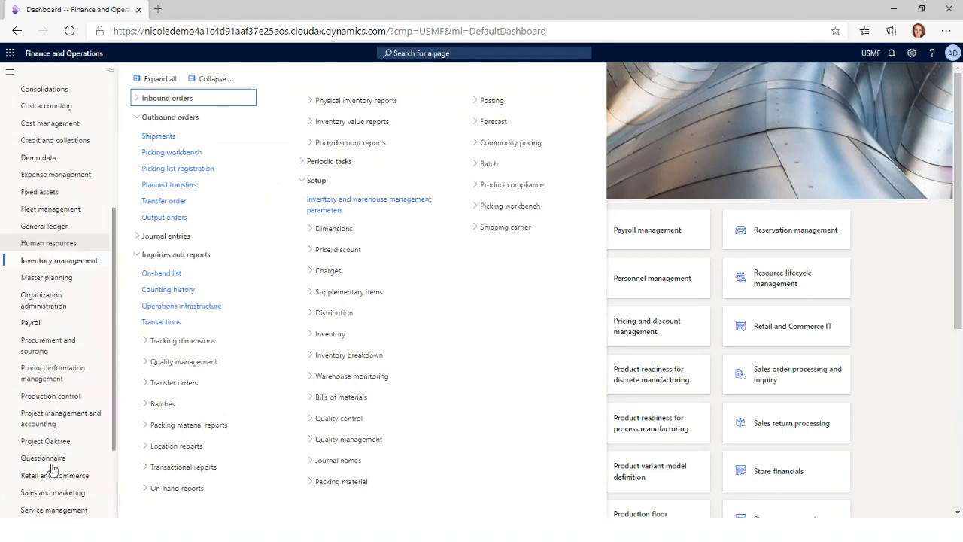
click(62, 510)
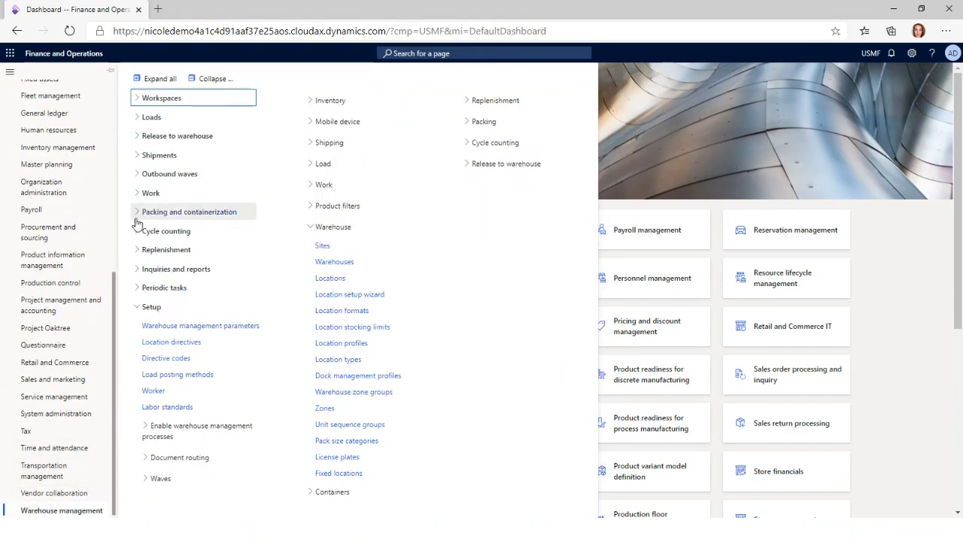
click(48, 471)
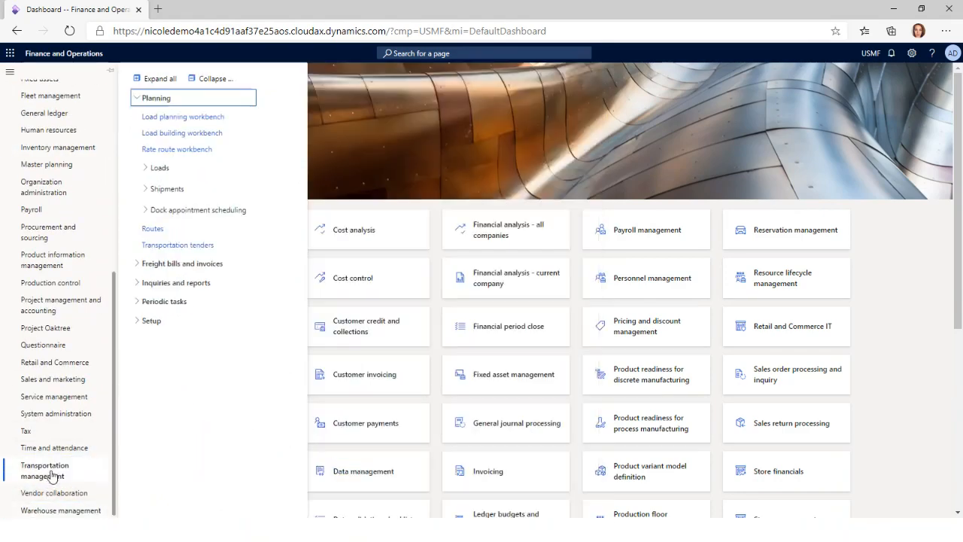
click(163, 119)
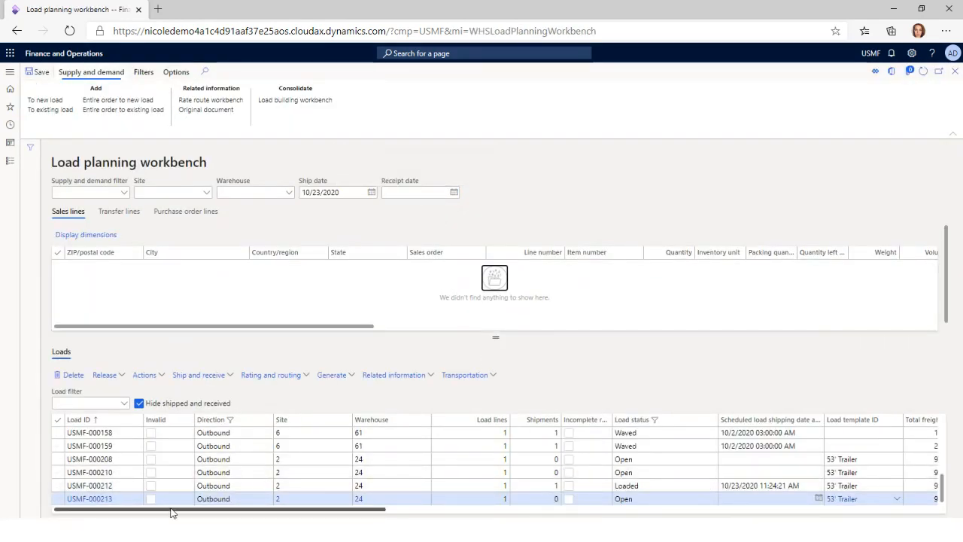
Open appointment scheduling for load USMF-000212 and create a new appointment
click(119, 486)
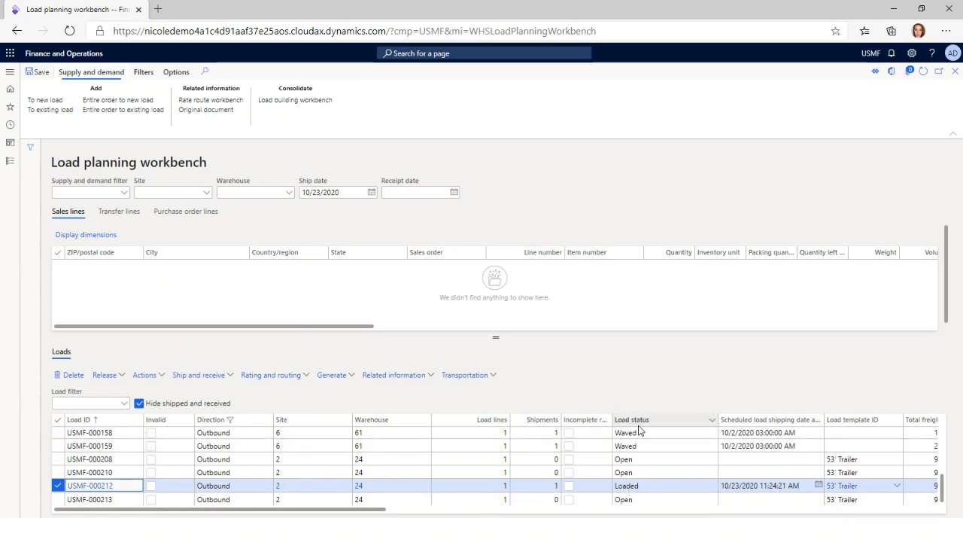
click(648, 485)
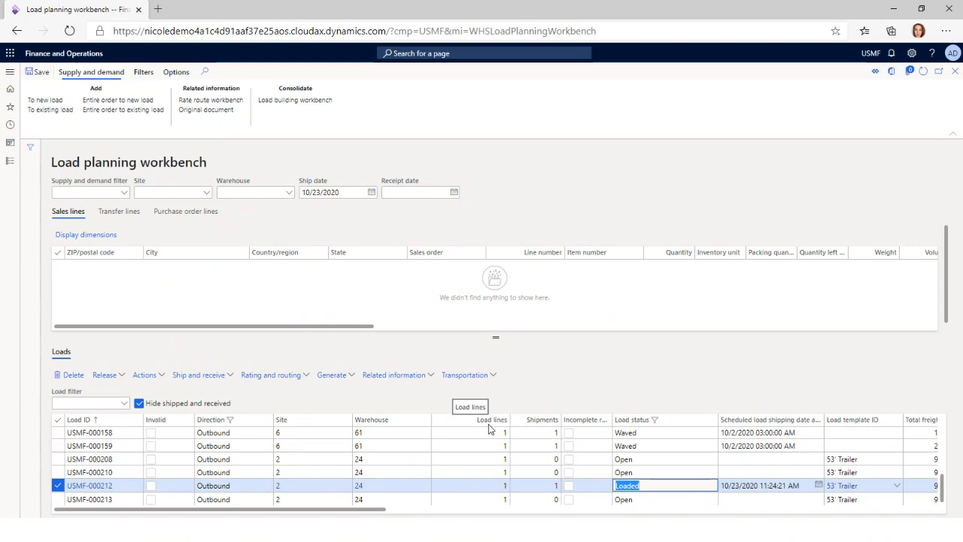
click(483, 383)
click(482, 379)
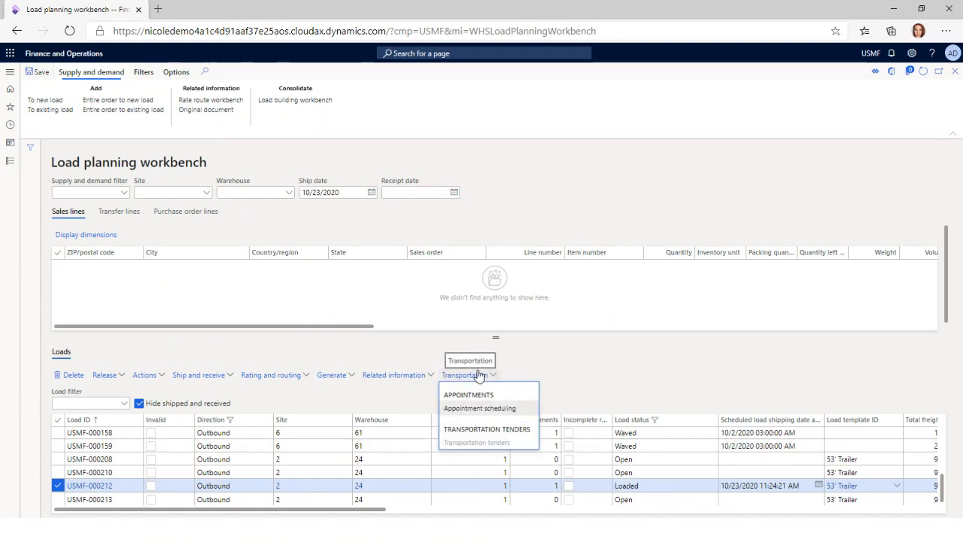
click(482, 408)
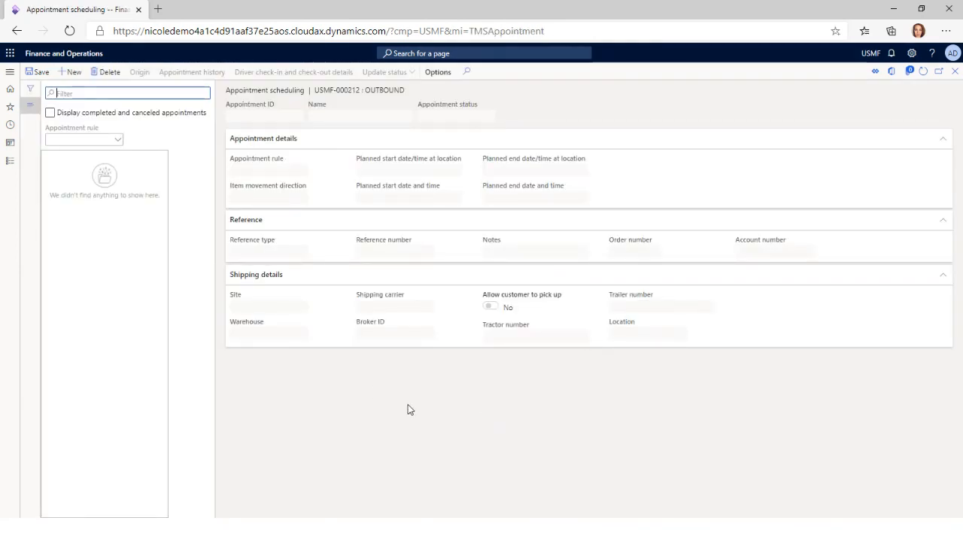
click(79, 78)
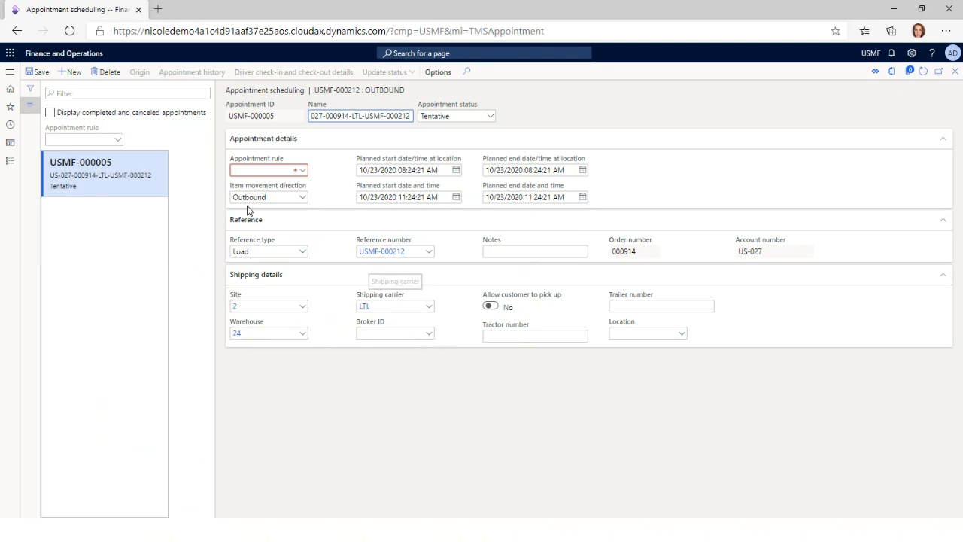
Filter the appointment rules by warehouse 24 and assign the rule Door 1 to the appointment
click(303, 171)
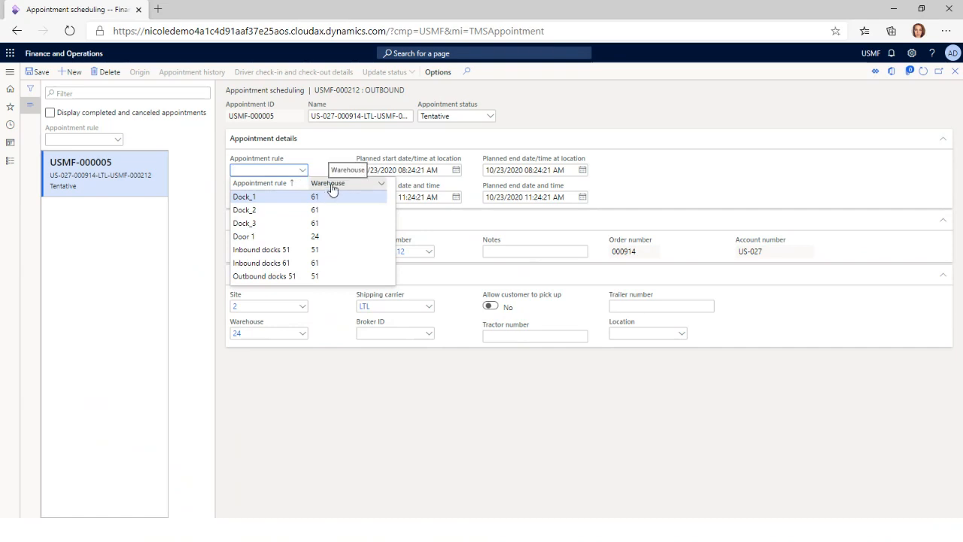
click(331, 186)
text(24)
key(Return)
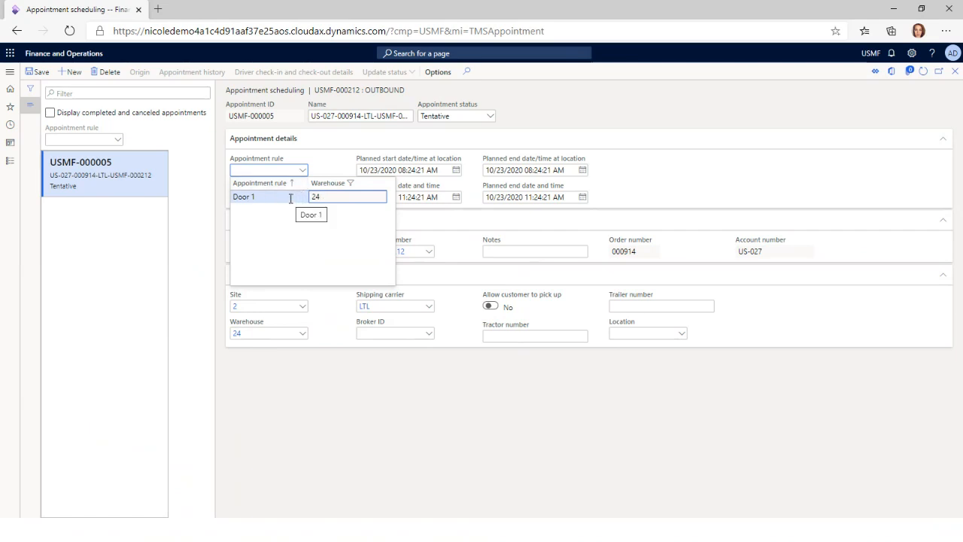
click(290, 198)
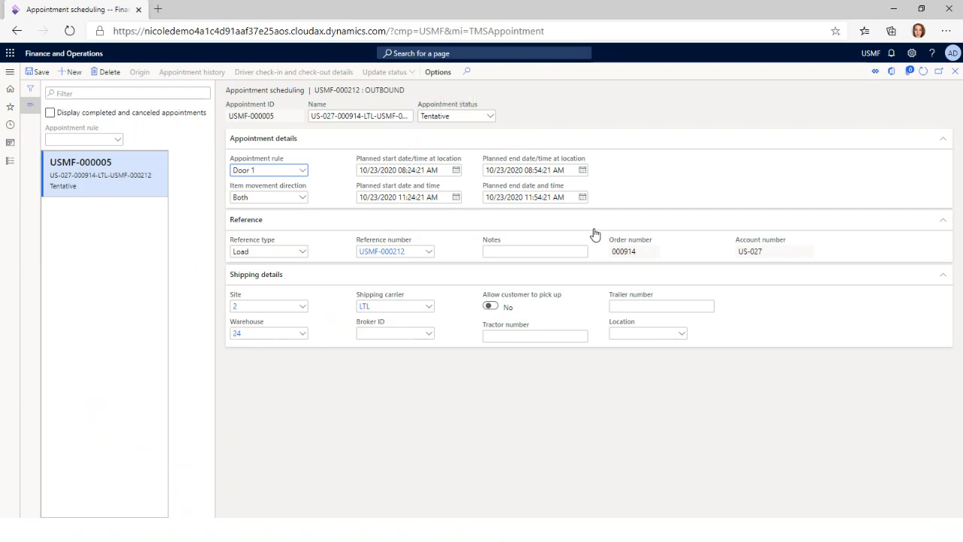
Set the appointment status to Firmed, save the appointment and return to the Load planning workbench
click(531, 251)
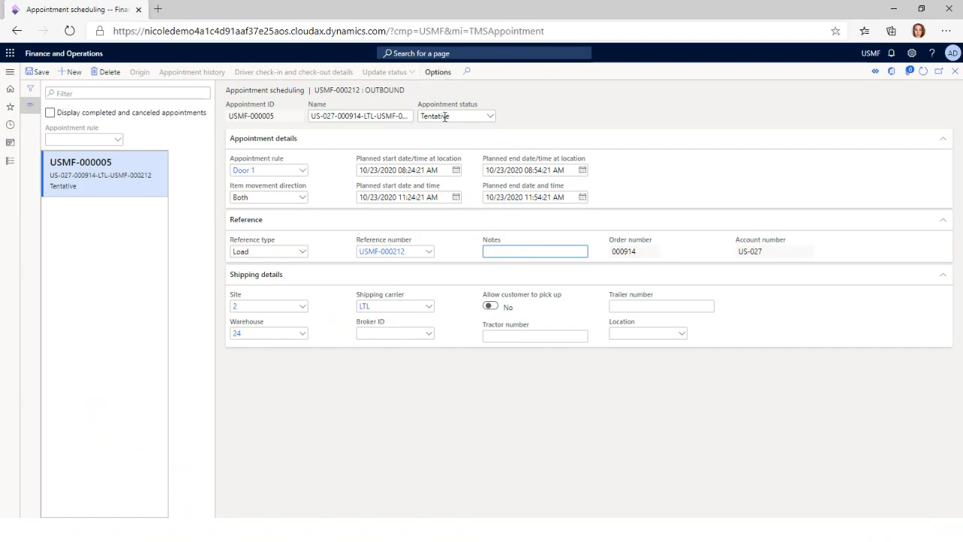
click(490, 118)
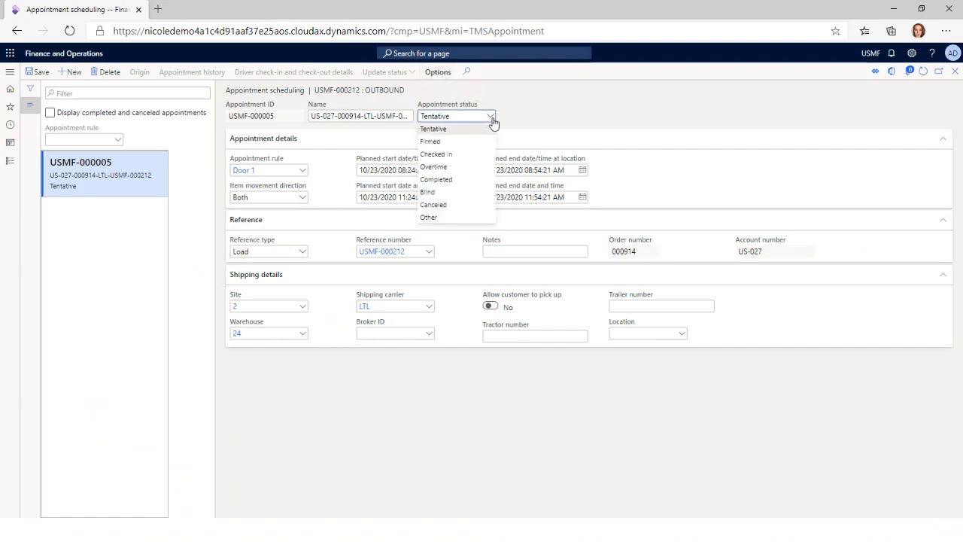
click(456, 142)
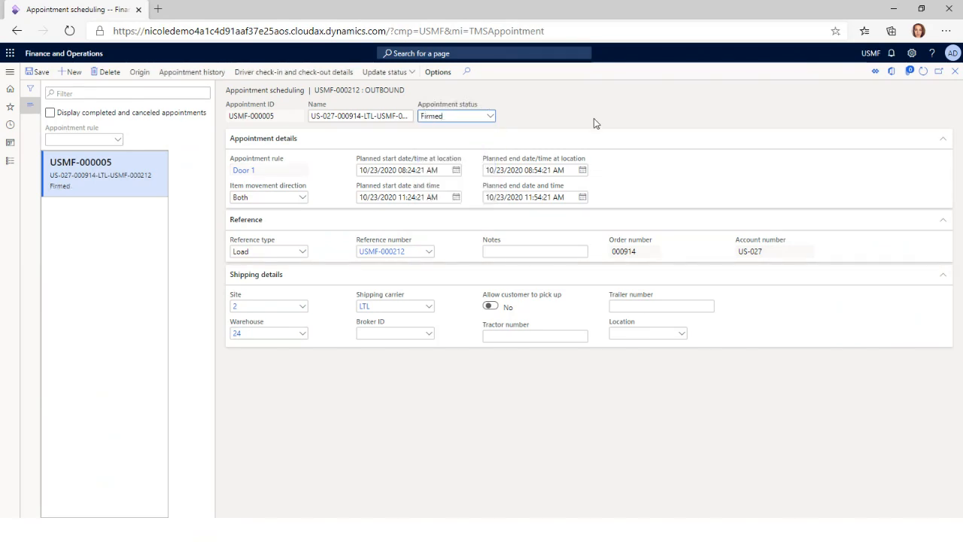
click(36, 75)
click(955, 73)
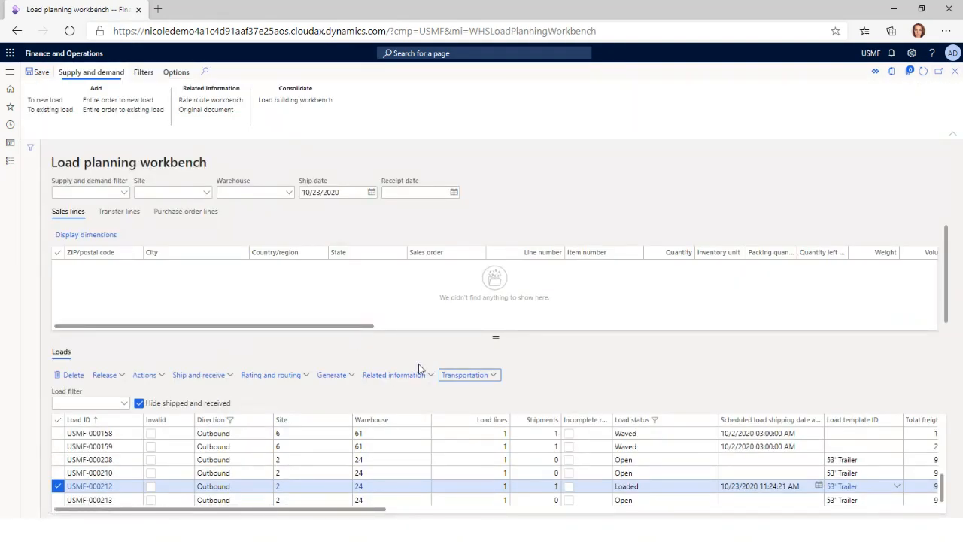
Open the details of load USMF-000212, generate its load list report and review the loading list
click(98, 486)
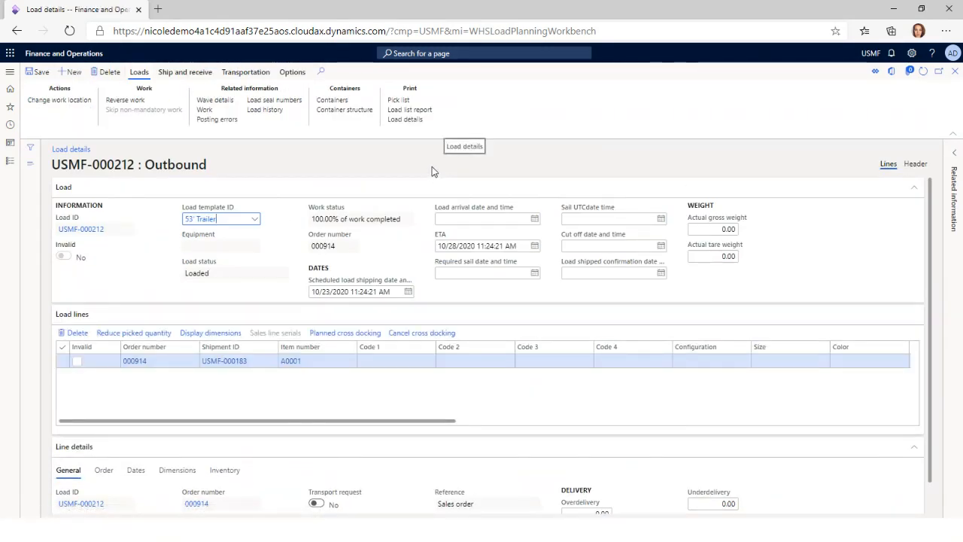
click(420, 110)
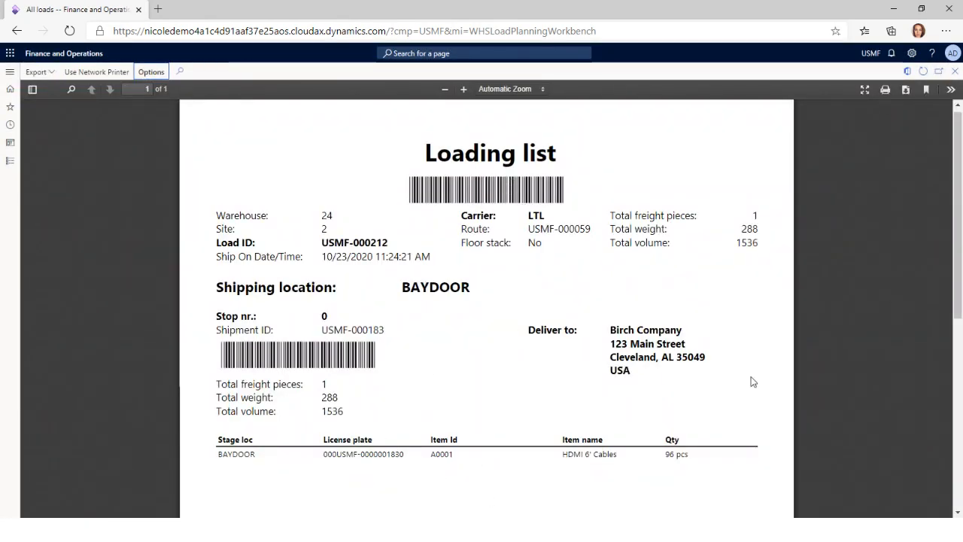
scroll(478, 456, down, 3)
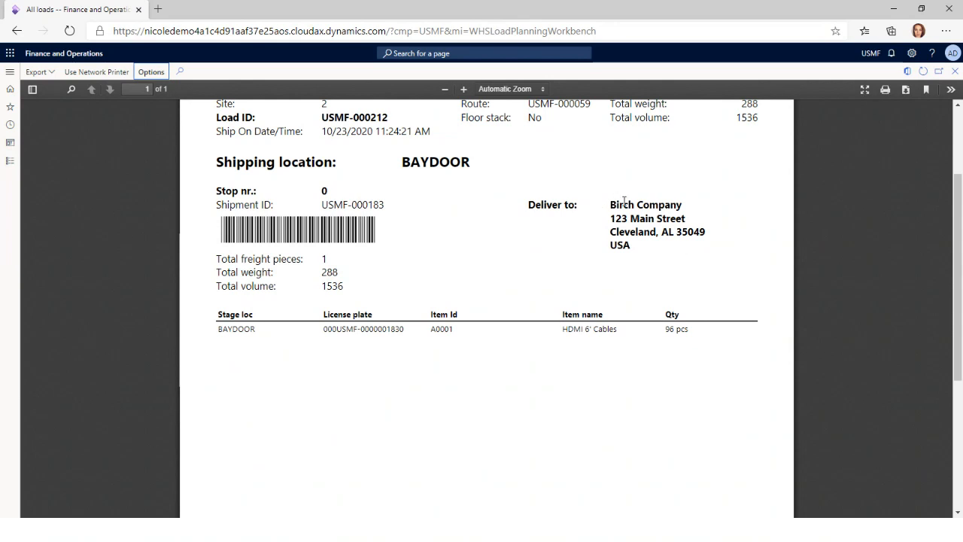
Review the loading list's header totals, delivery details and item lines
scroll(316, 384, down, 3)
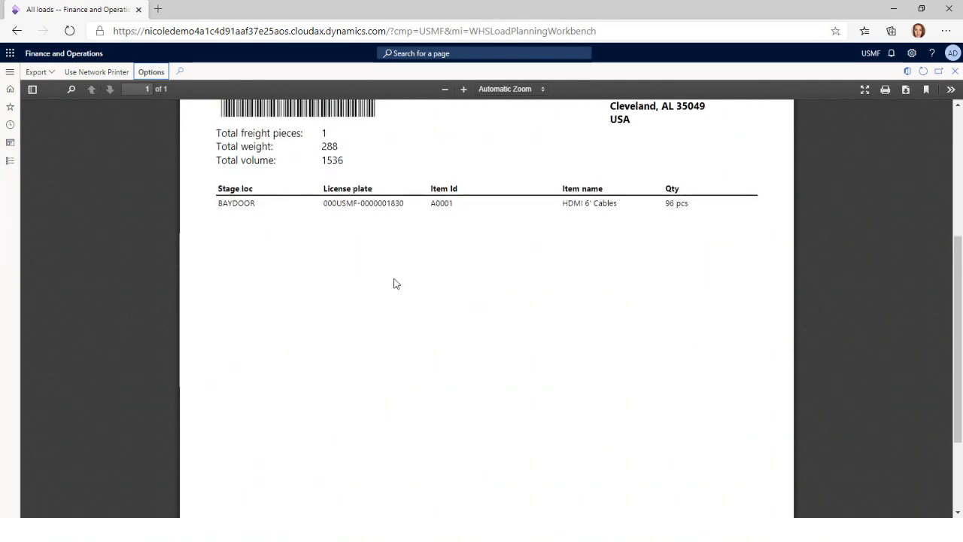
scroll(394, 284, up, 3)
scroll(558, 345, up, 3)
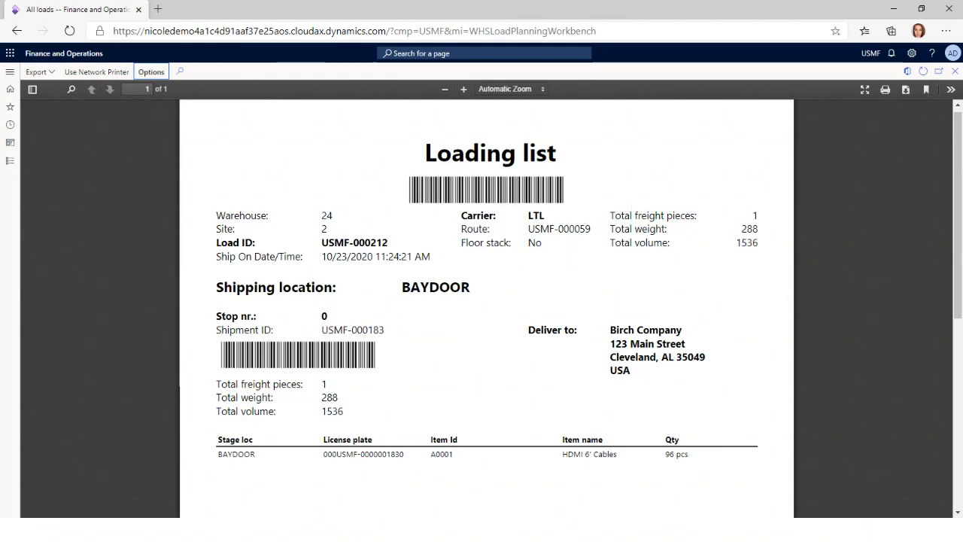
Switch to the Warehousing app, leave Sales Picking and start Driver Check-In from the Transportation menu
key(alt+Tab)
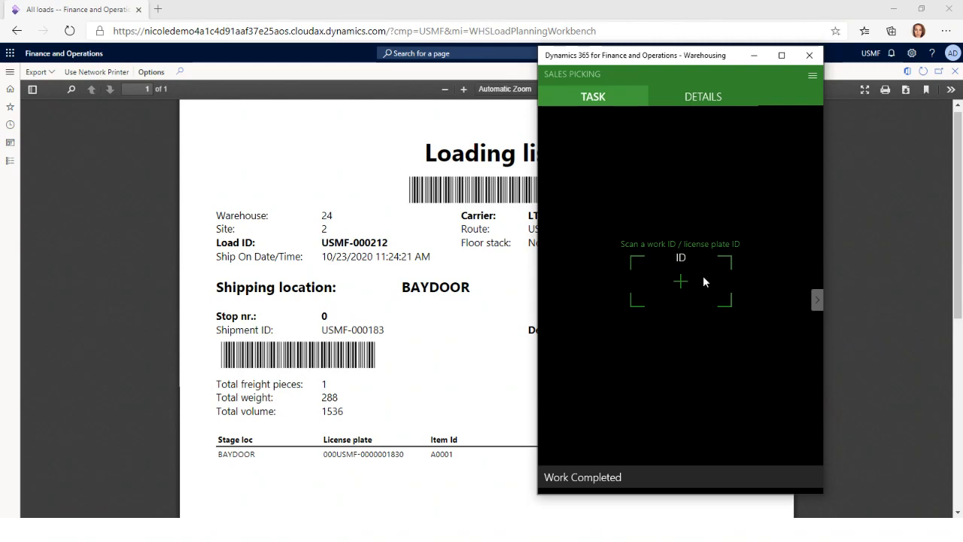
click(812, 75)
click(709, 155)
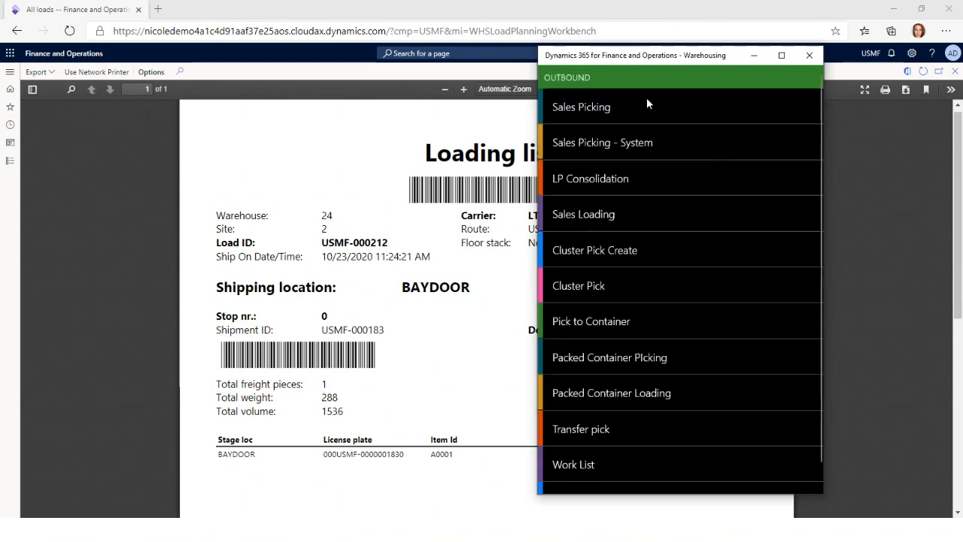
scroll(723, 426, down, 1)
click(618, 476)
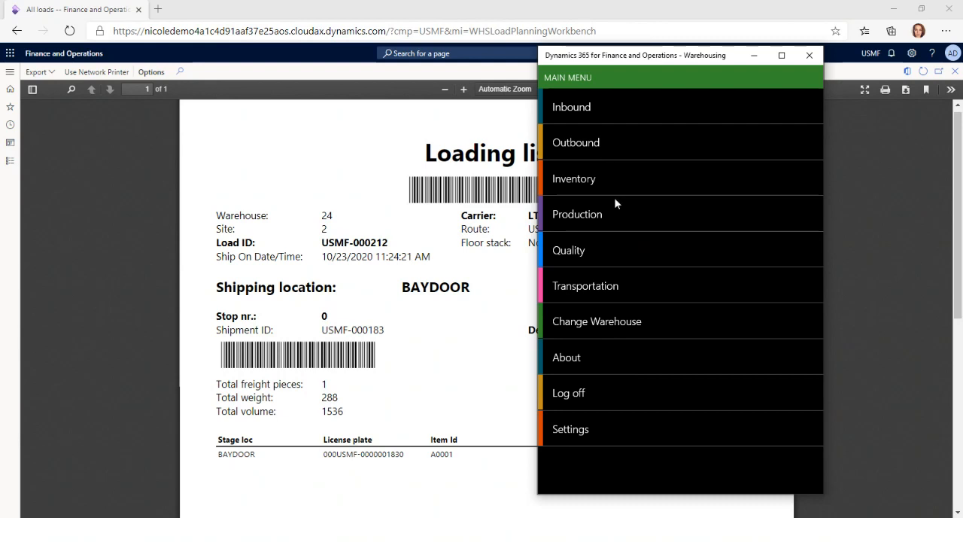
click(591, 289)
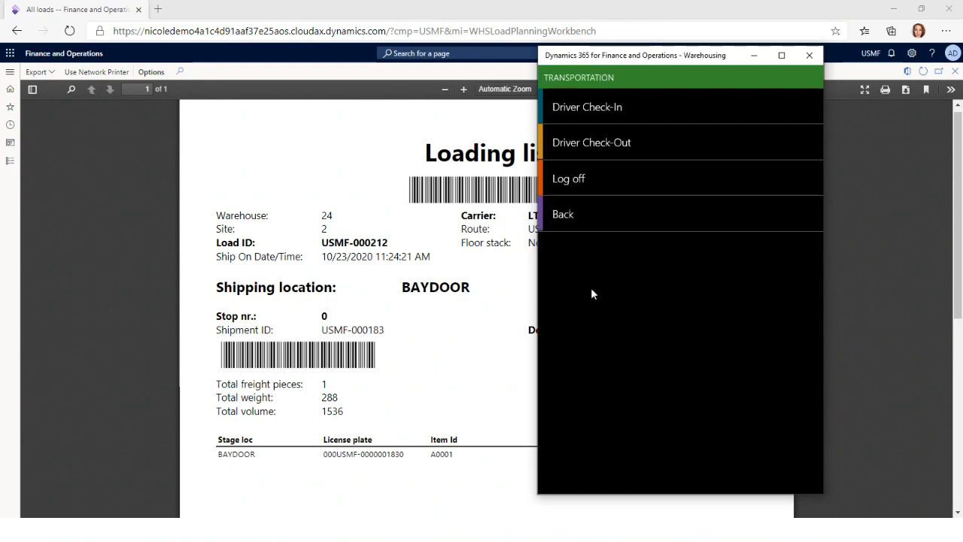
click(606, 107)
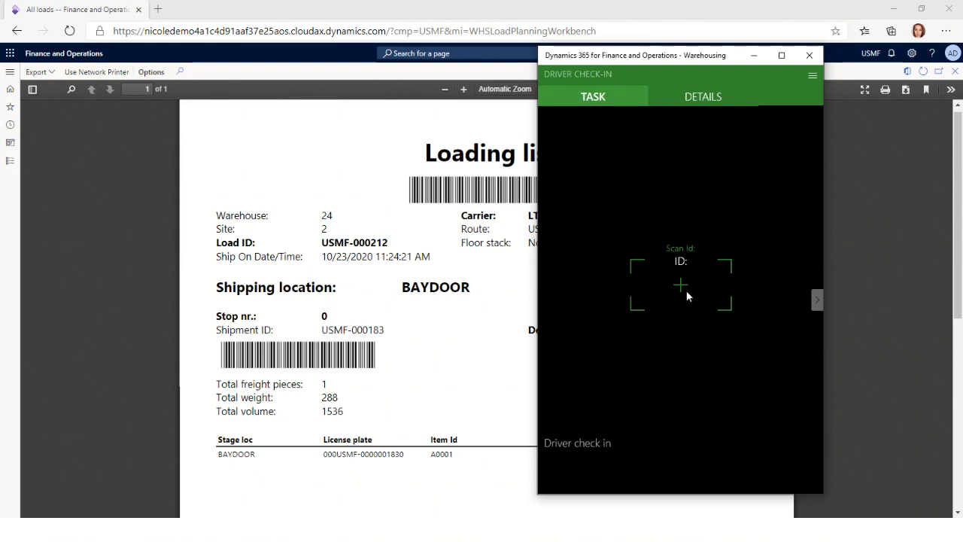
Return to Finance and Operations, close the loading list and copy the load ID USMF-000212 from the load details
click(885, 230)
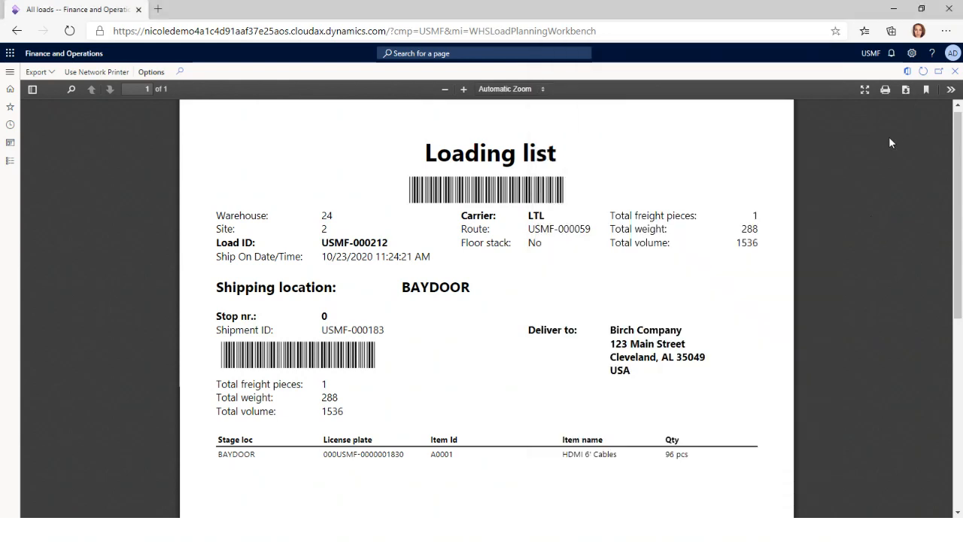
click(955, 71)
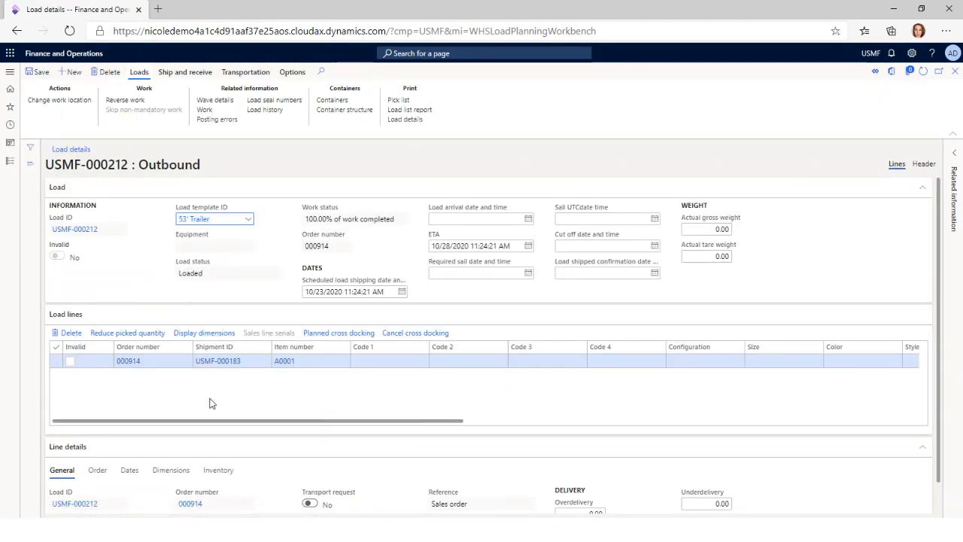
click(112, 231)
drag(113, 230, 52, 230)
key(ctrl+c)
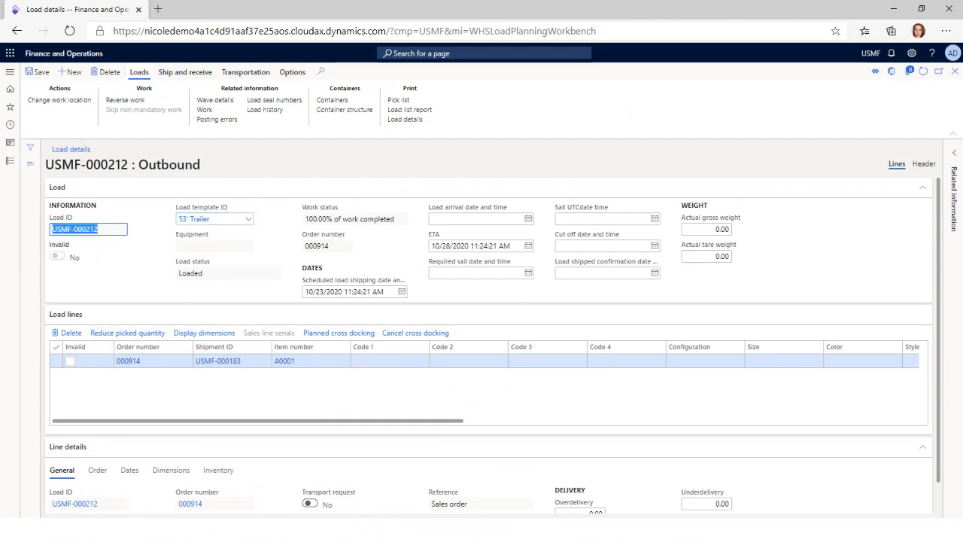
In the Warehousing app, check in the driver for load USMF-000212 and confirm the carrier LTL Carrier
click(451, 530)
click(711, 285)
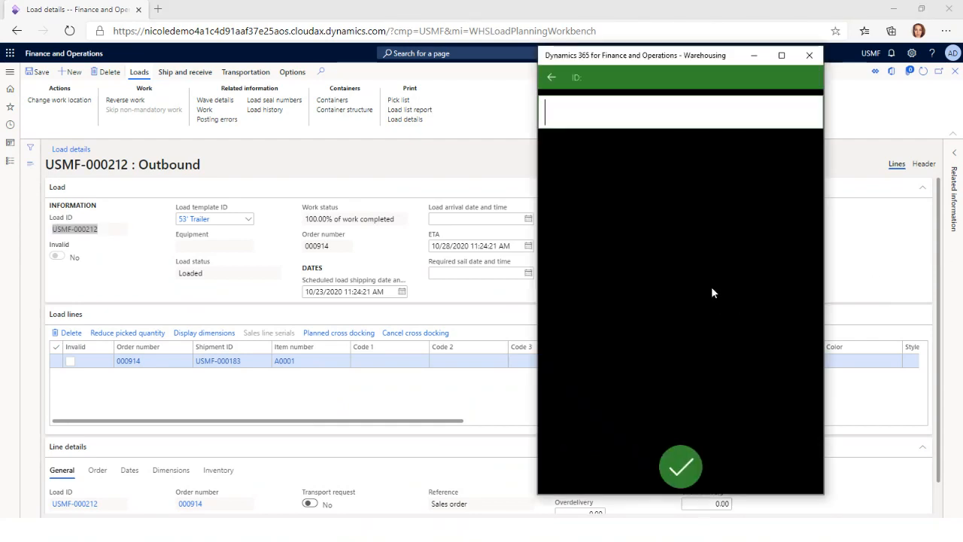
key(ctrl+v)
key(Return)
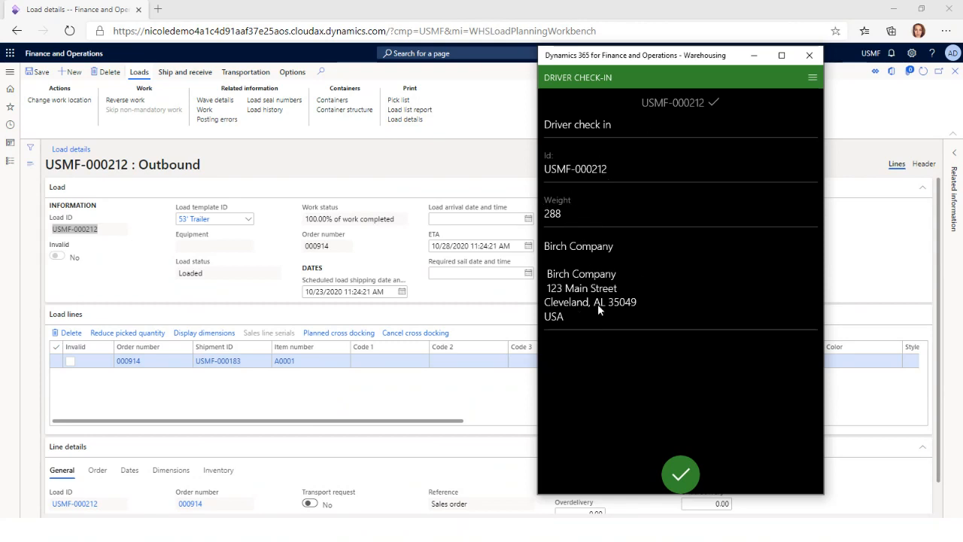
click(680, 474)
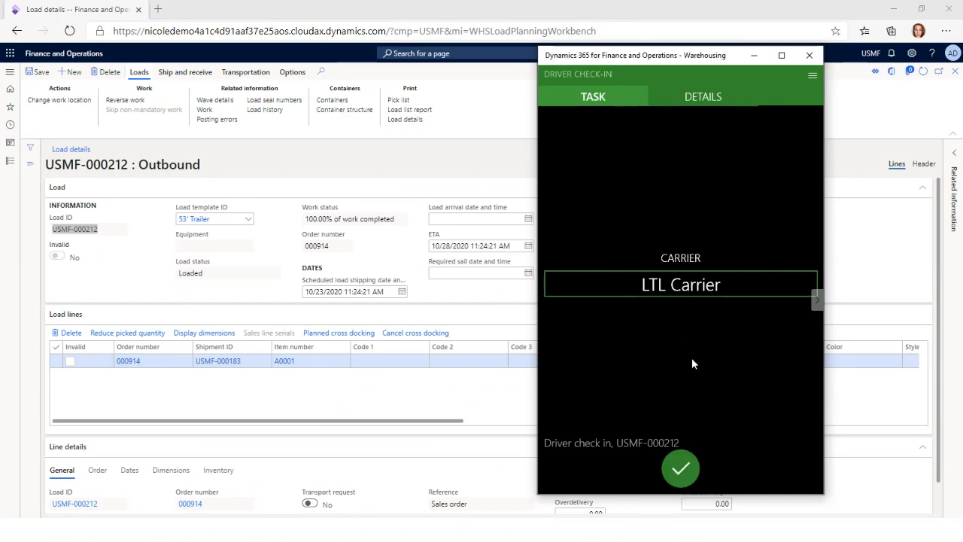
click(681, 468)
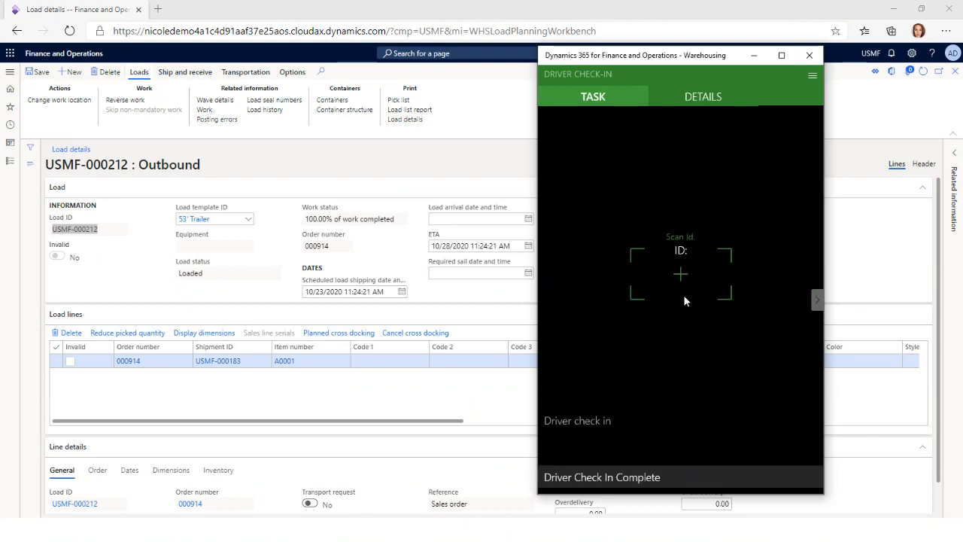
Return to the Load planning workbench and check the status of load USMF-000212's appointment in appointment scheduling
click(385, 412)
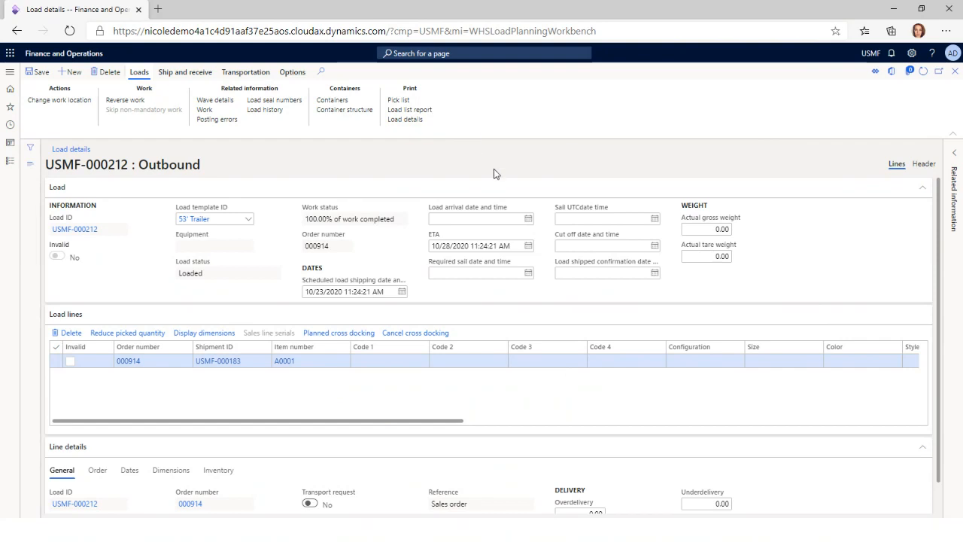
click(955, 72)
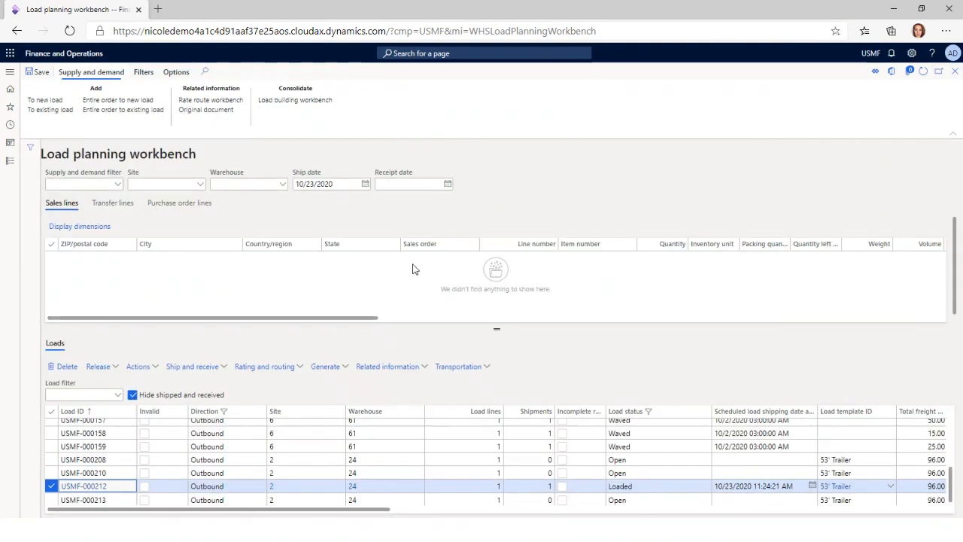
click(452, 367)
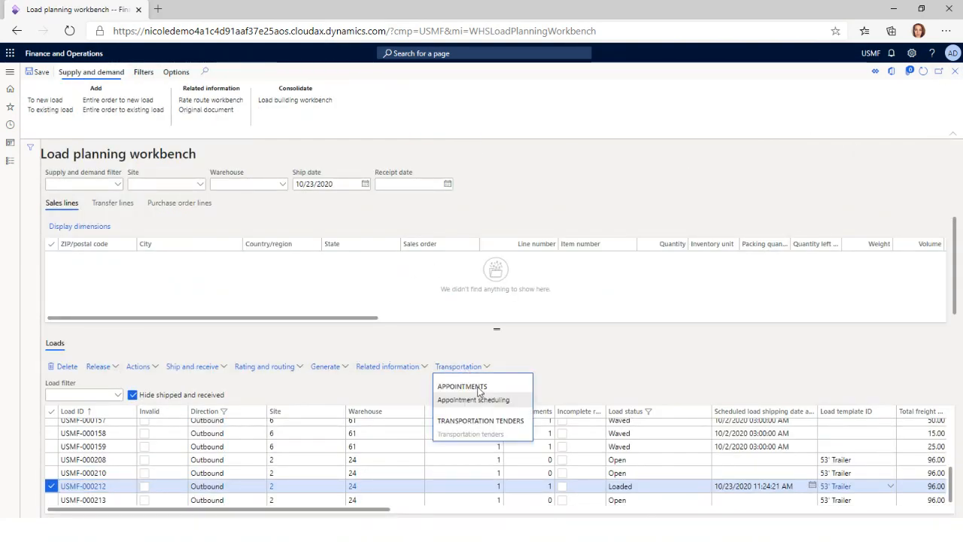
click(473, 400)
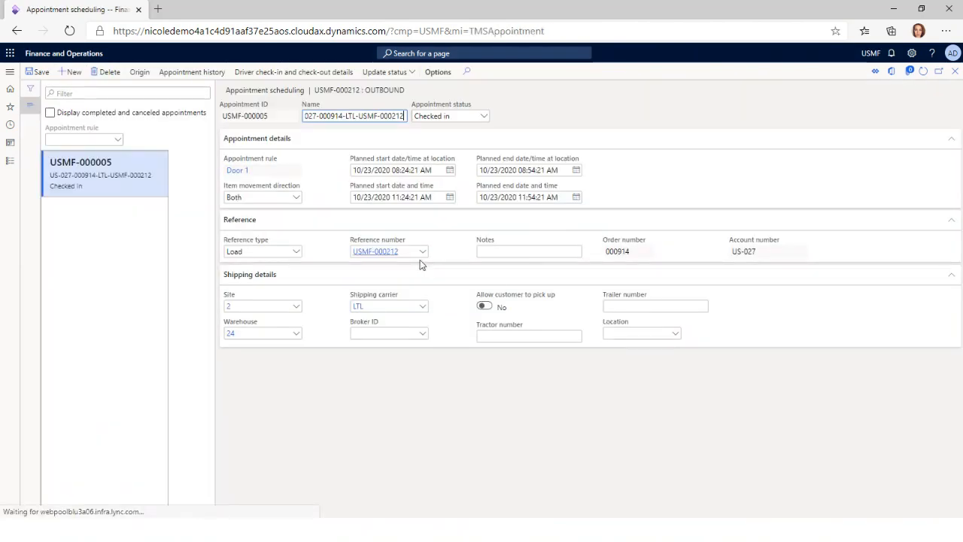
click(454, 116)
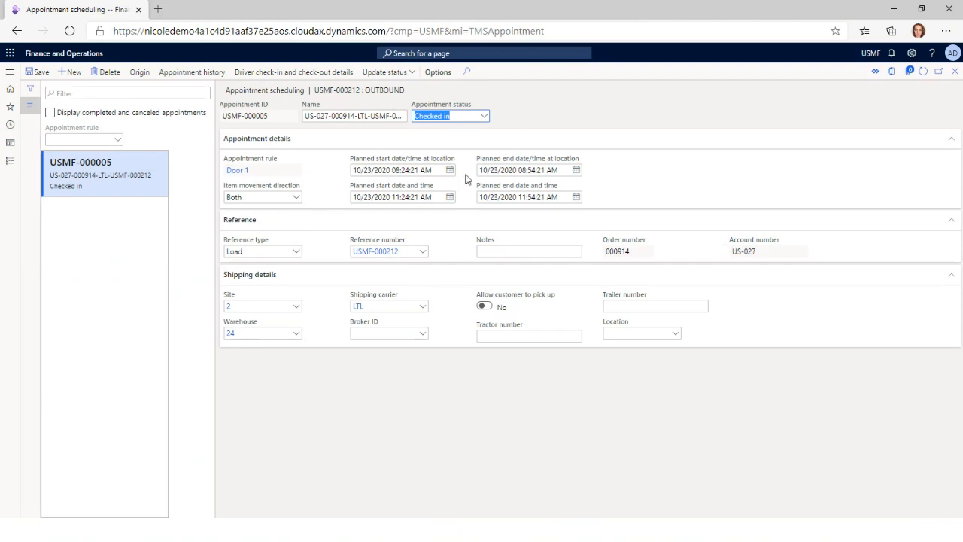
click(955, 72)
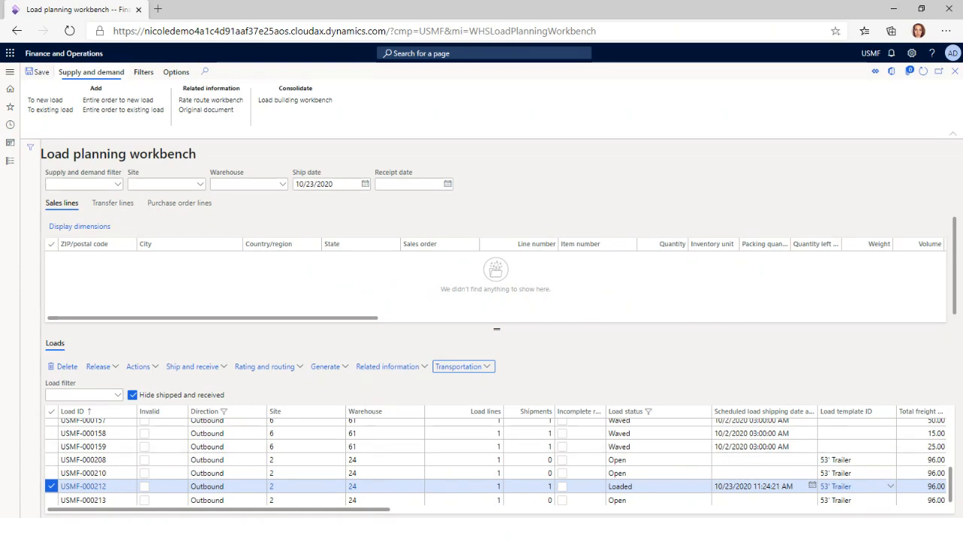
Switch to the Warehousing app and complete Driver Check-Out for load USMF-000212
key(alt+Tab)
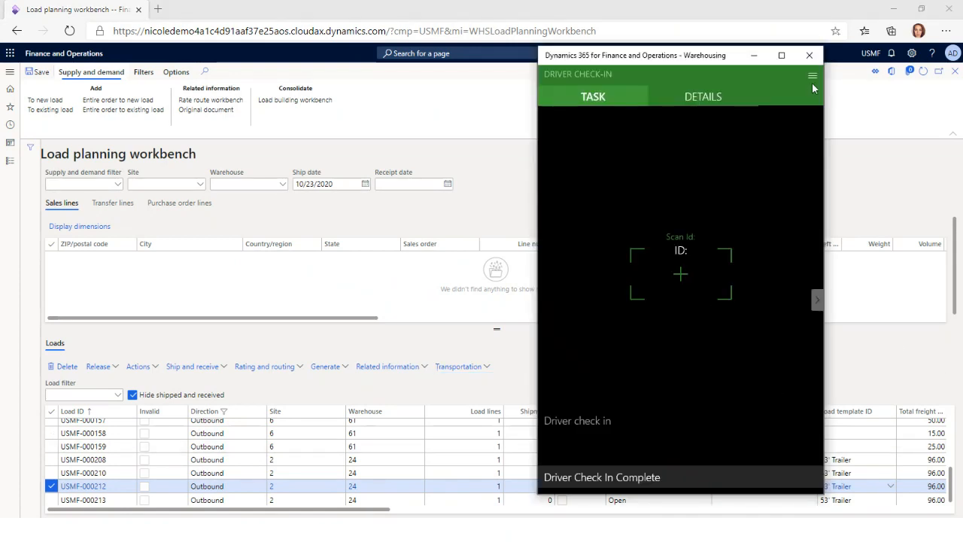
click(813, 78)
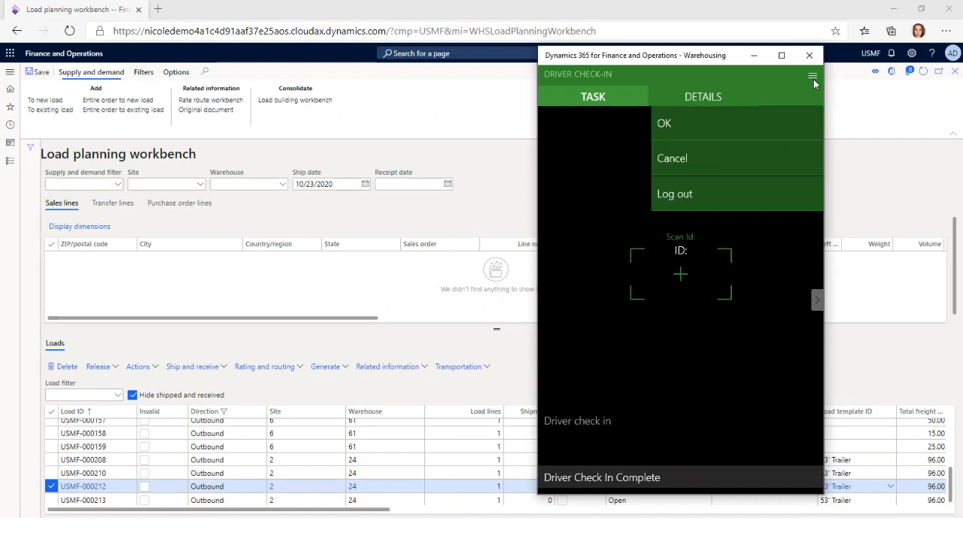
click(675, 160)
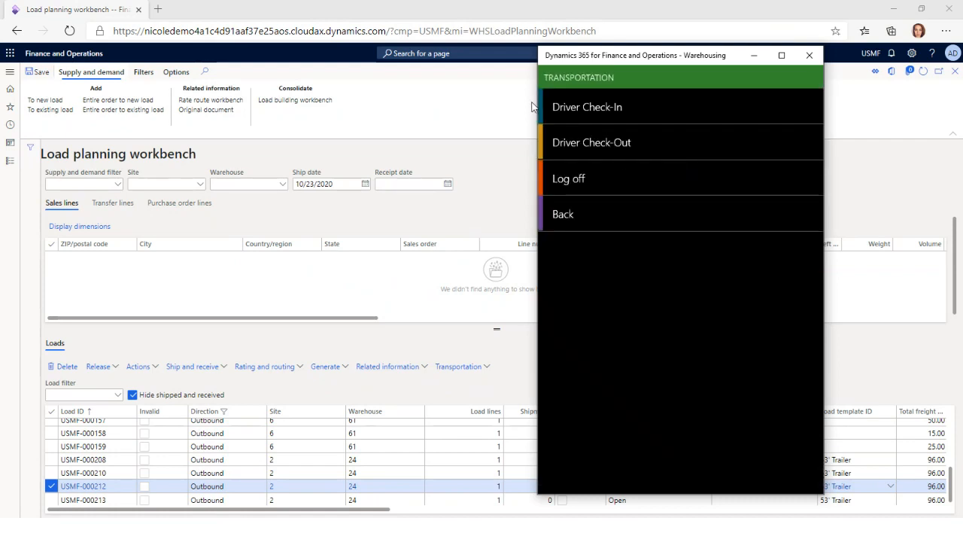
click(622, 143)
click(689, 288)
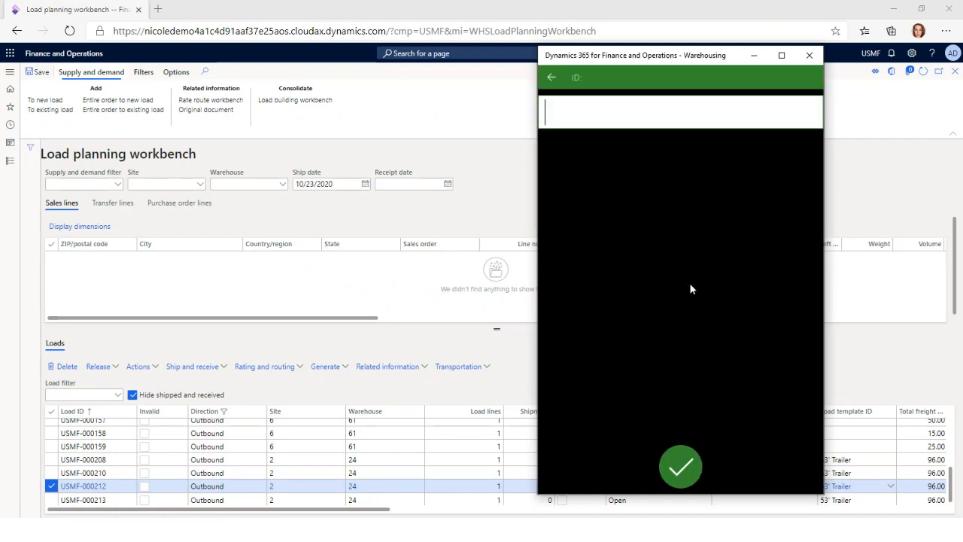
text(USMF-000212)
key(Return)
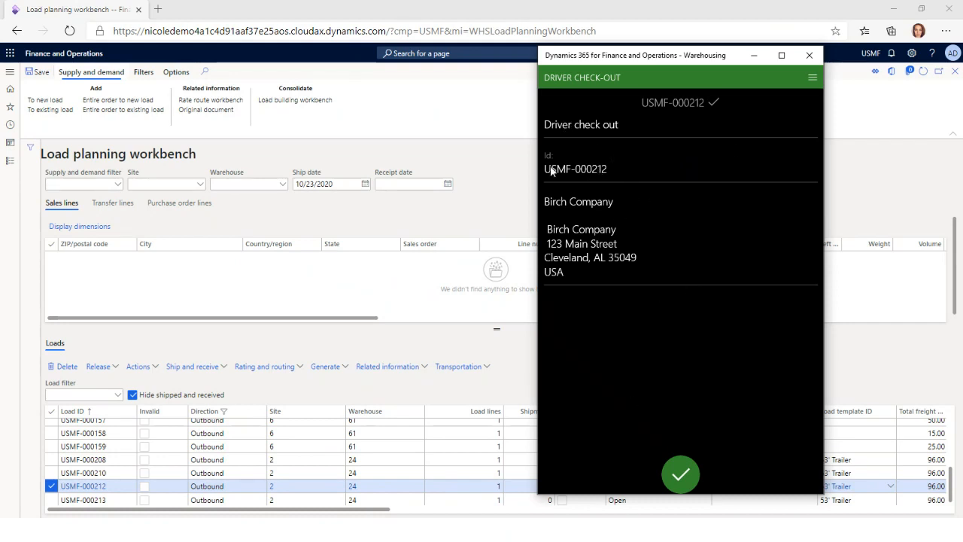
click(683, 474)
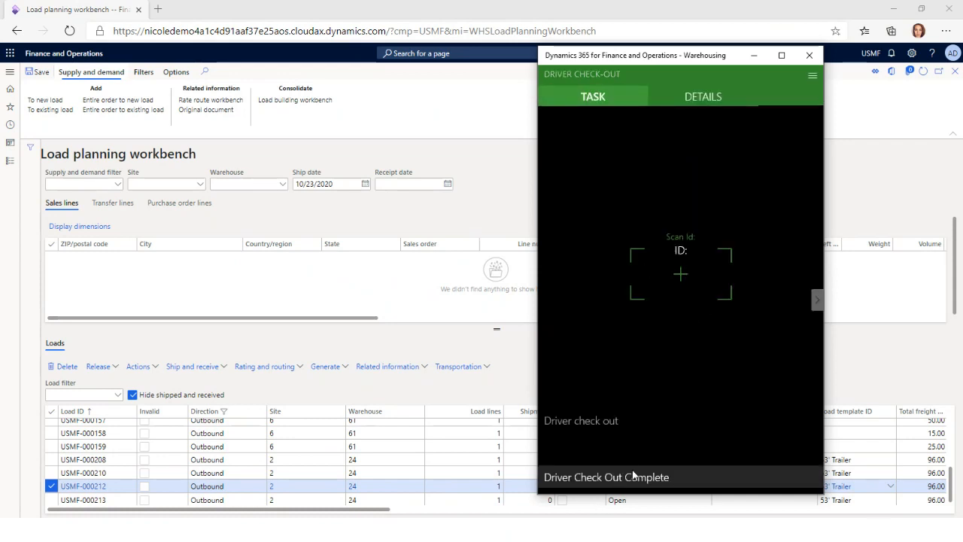
In Finance and Operations, open appointment scheduling for load USMF-000212 and display completed and canceled appointments
click(472, 367)
click(472, 399)
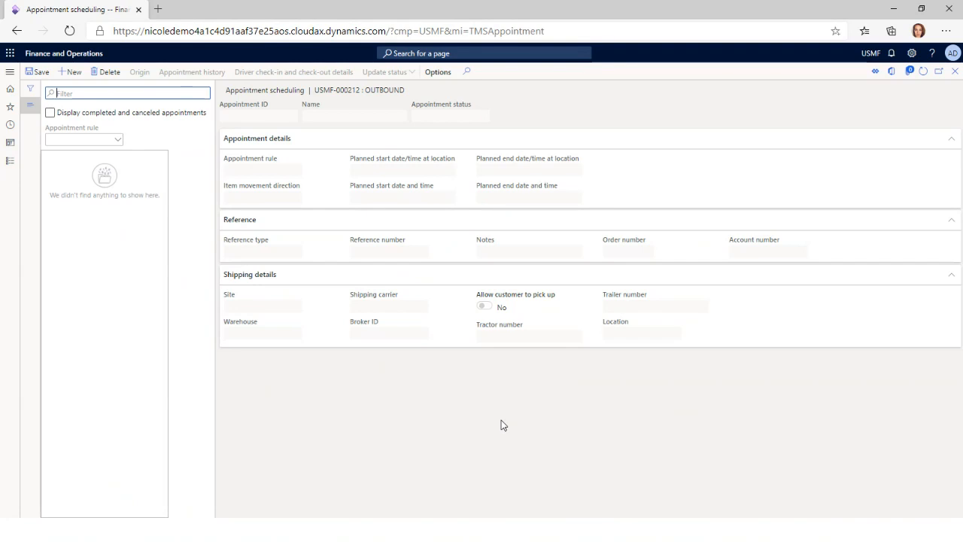
click(51, 114)
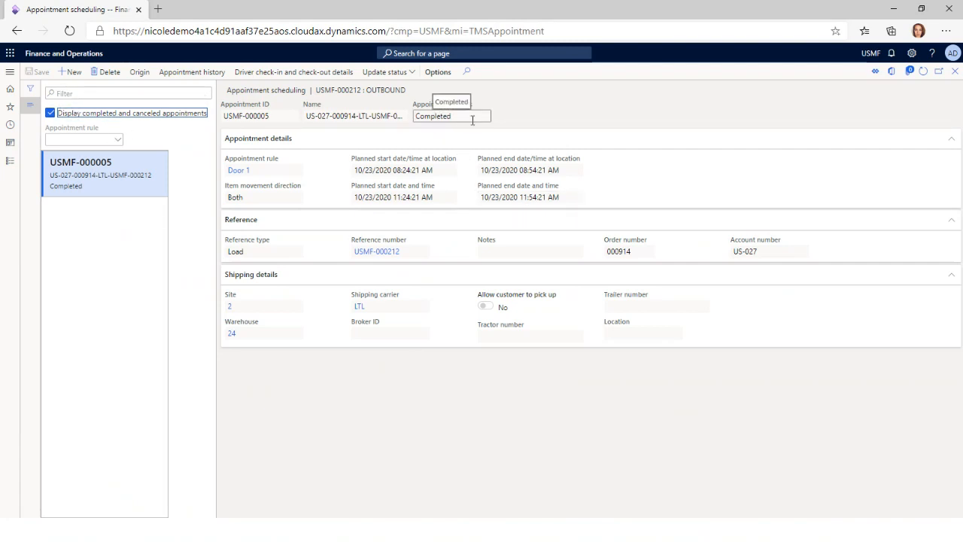
Review the appointment's history and open its driver check-in and check-out details
click(200, 74)
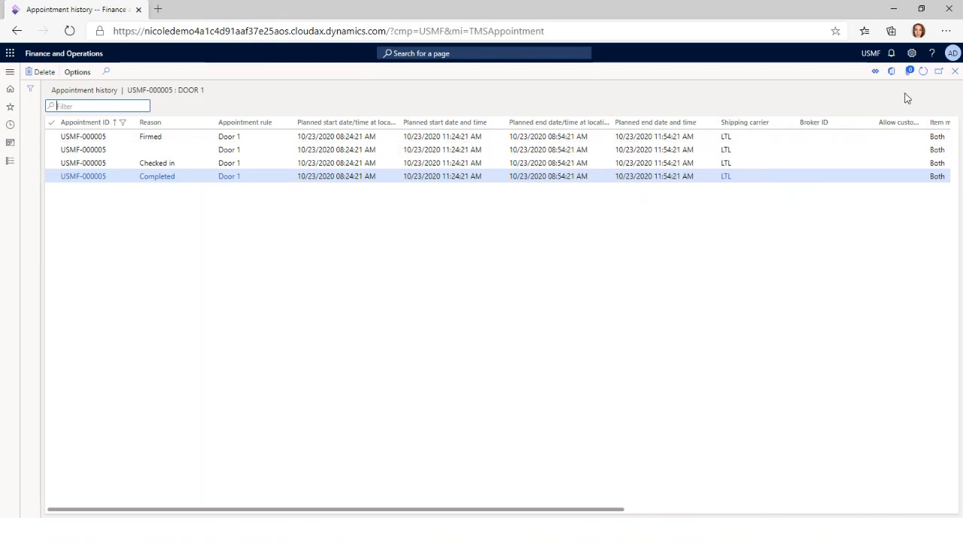
click(955, 71)
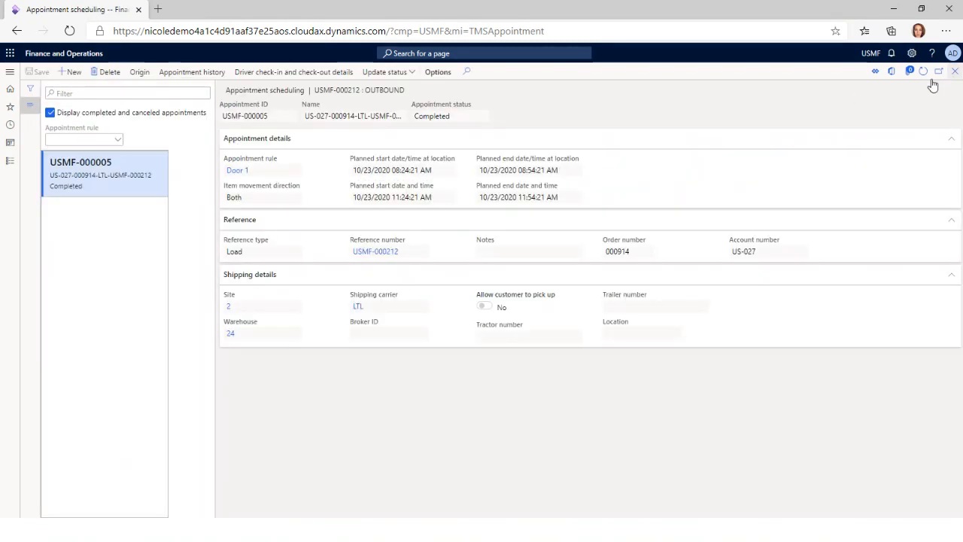
click(305, 72)
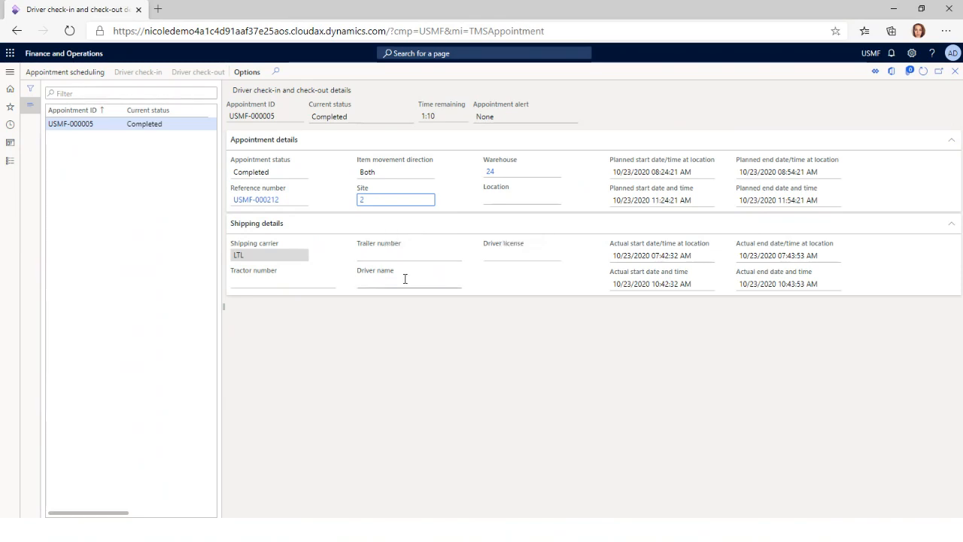
Return to the Load planning workbench and generate the bill of lading for load USMF-000212
click(952, 75)
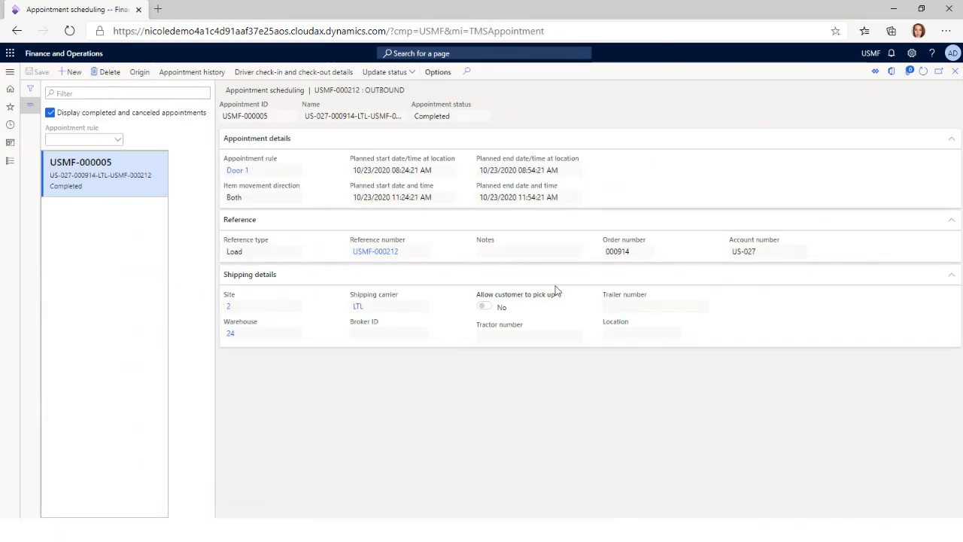
click(952, 76)
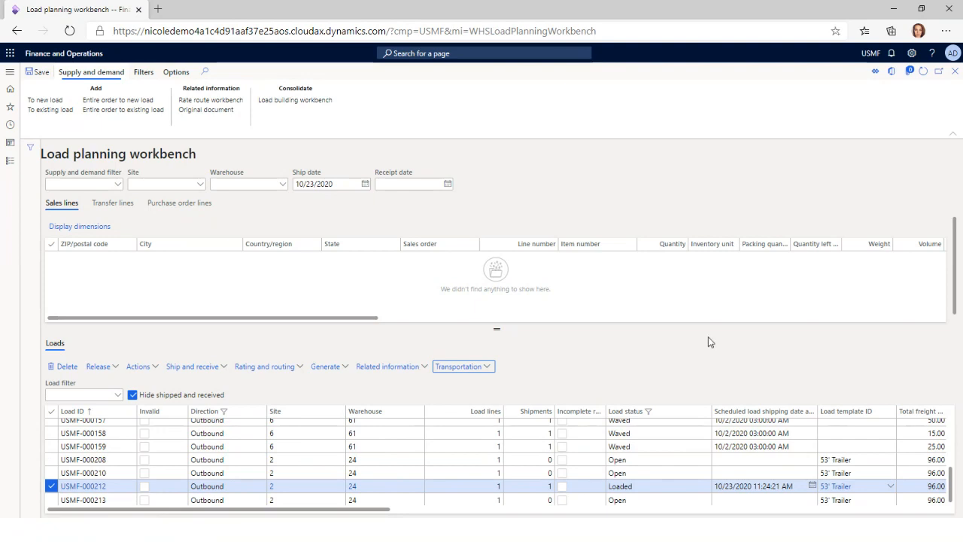
click(328, 368)
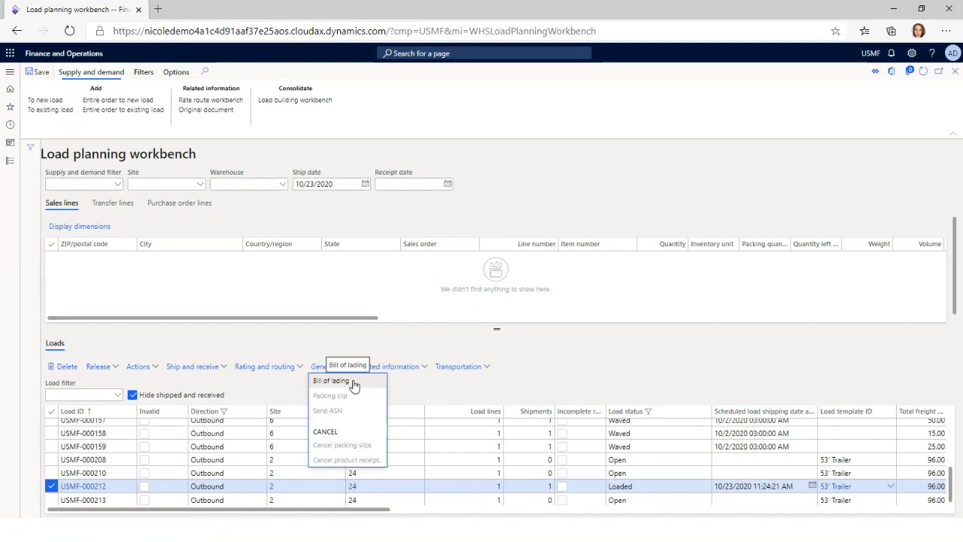
click(353, 384)
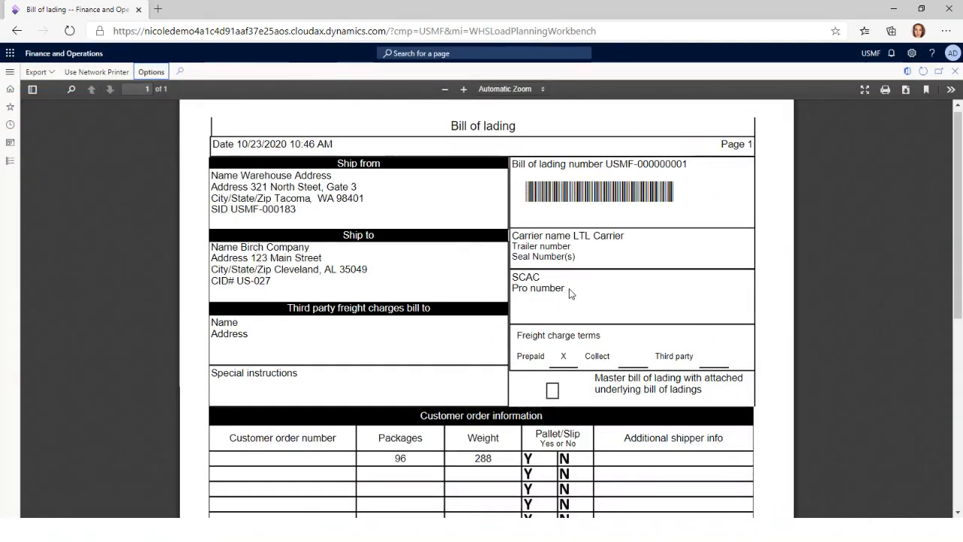
Examine the bill of lading's addresses, customer order information, carrier information and signature sections, and close the report
scroll(630, 430, down, 1)
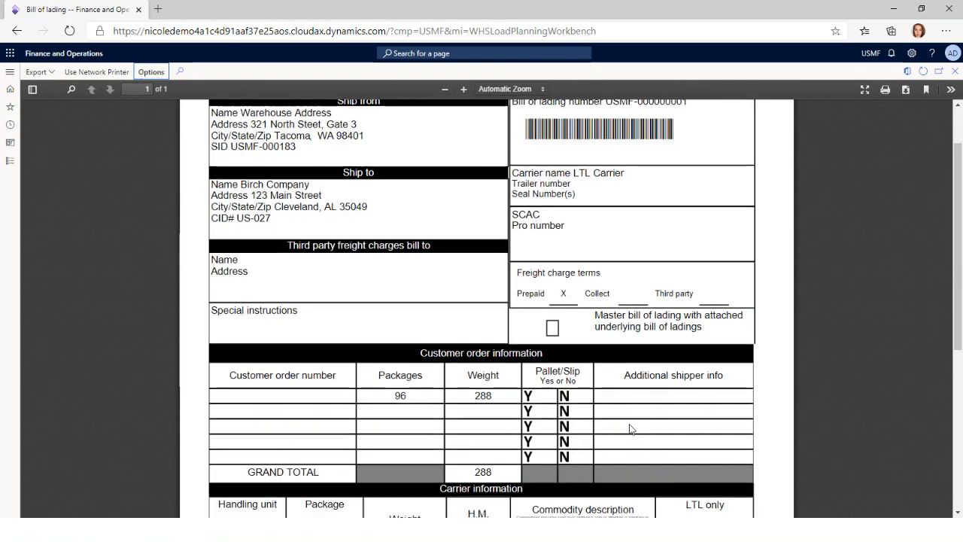
scroll(630, 429, down, 1)
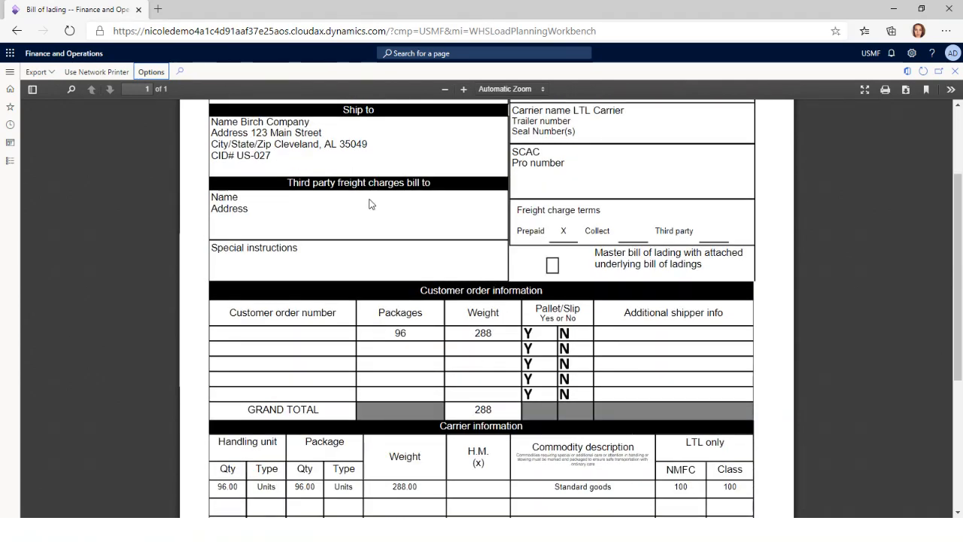
scroll(463, 373, up, 2)
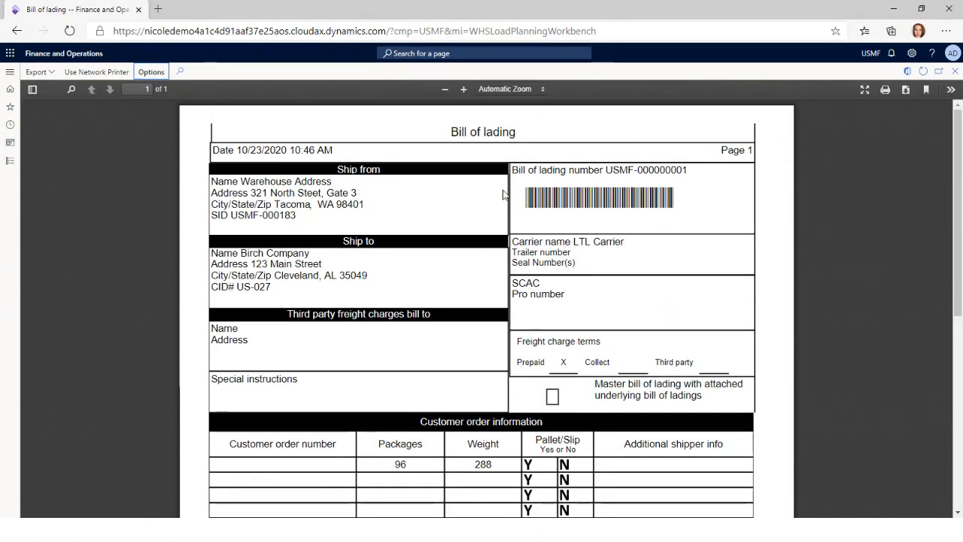
scroll(449, 453, down, 3)
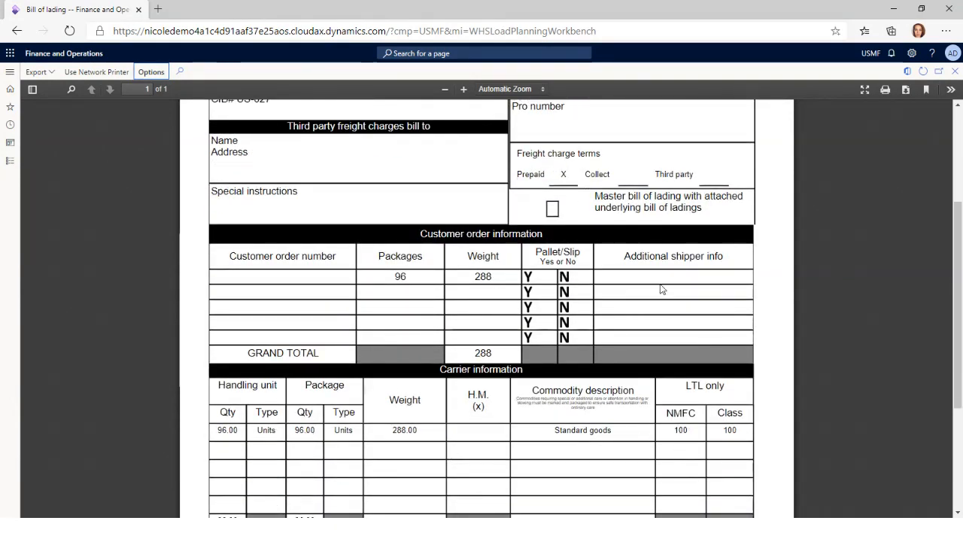
scroll(535, 428, down, 3)
scroll(715, 279, down, 1)
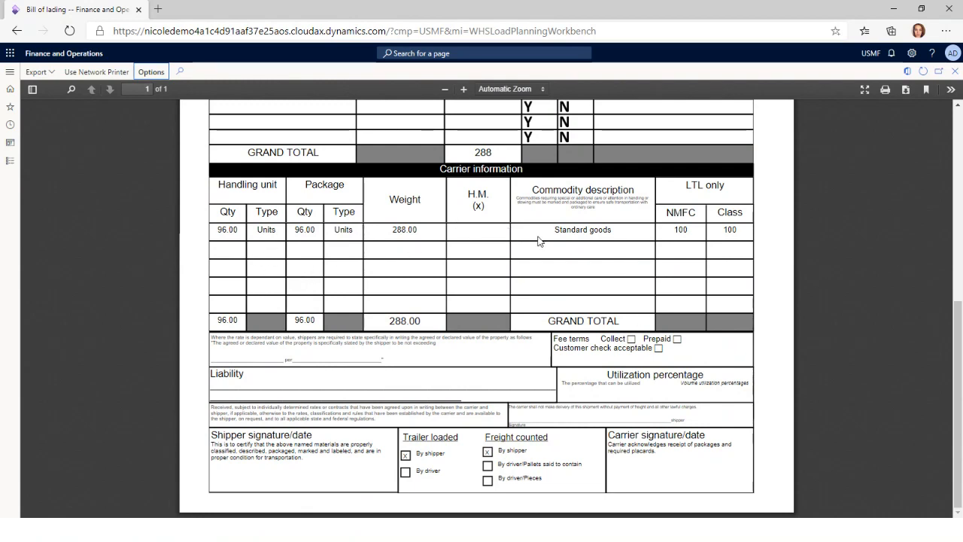
scroll(734, 301, up, 1)
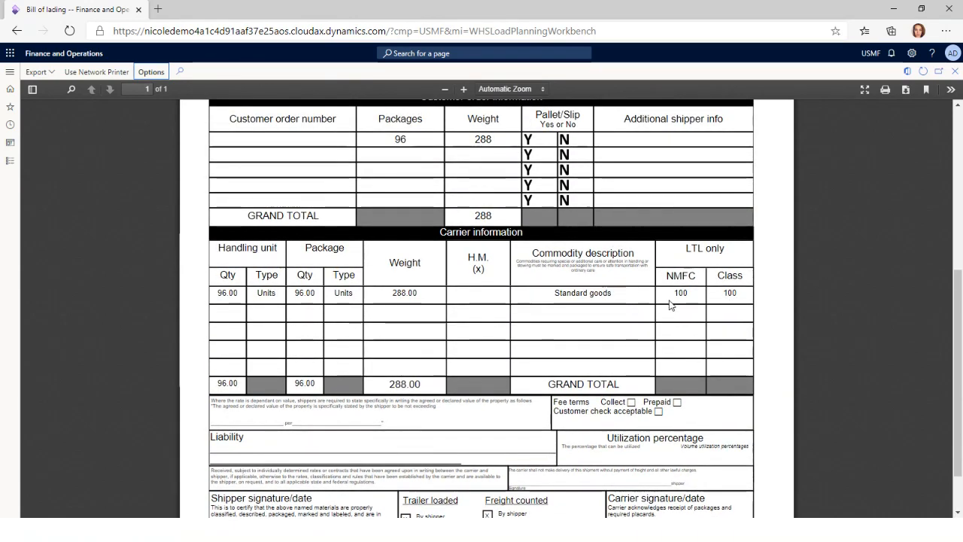
scroll(669, 305, up, 5)
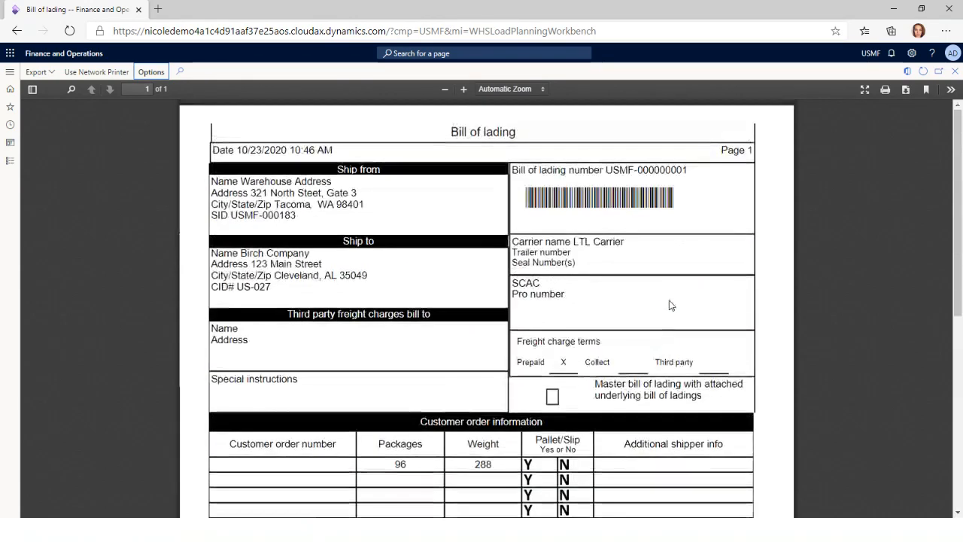
click(953, 73)
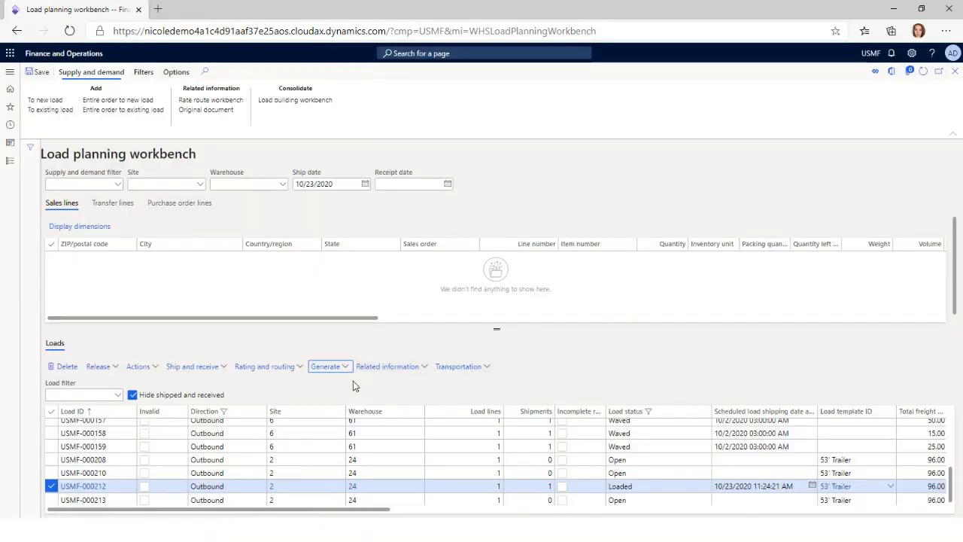
Confirm the outbound shipment for load USMF-000212 and check its load status
click(111, 368)
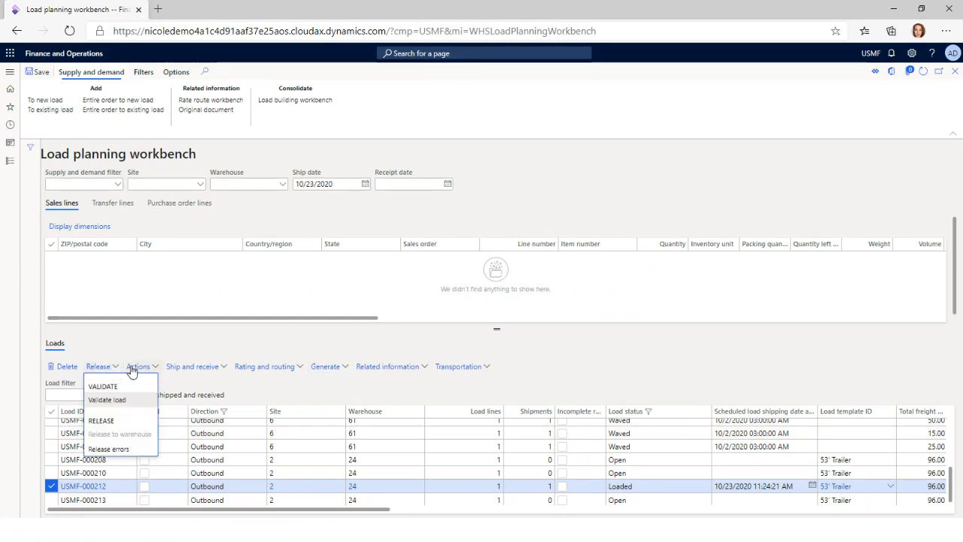
click(135, 372)
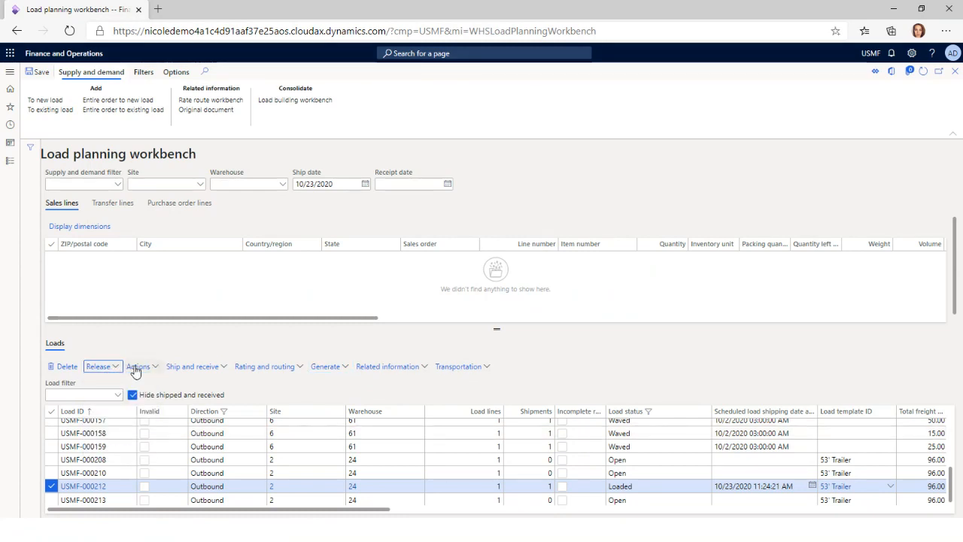
click(207, 370)
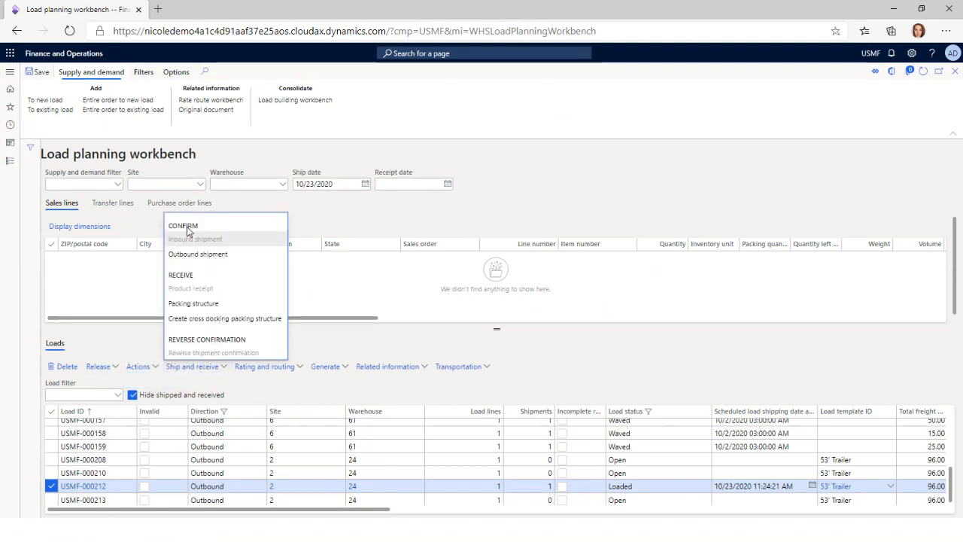
click(214, 256)
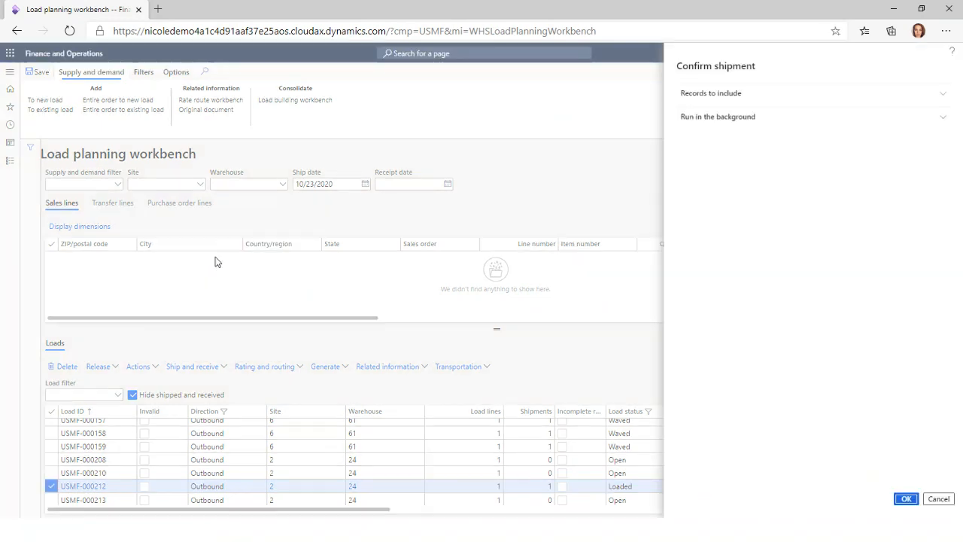
click(715, 96)
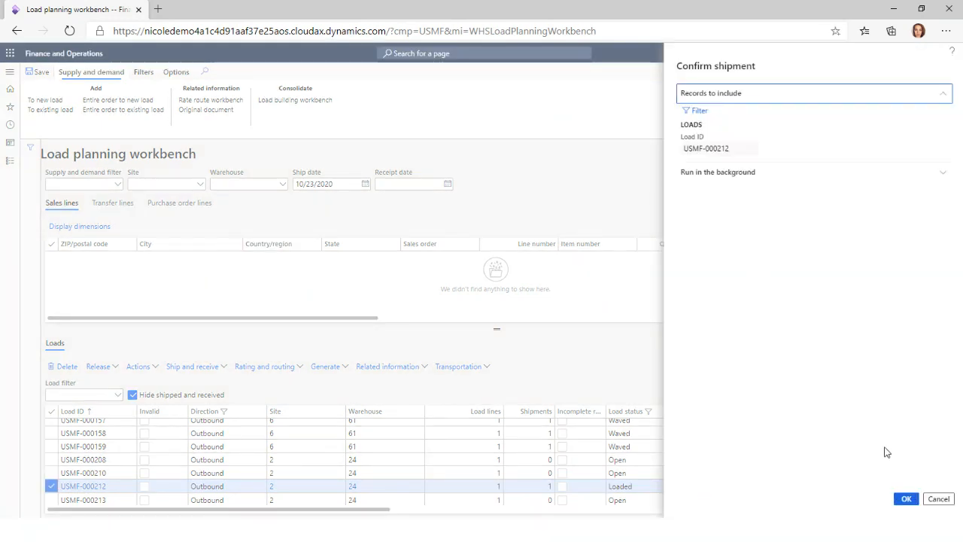
click(907, 499)
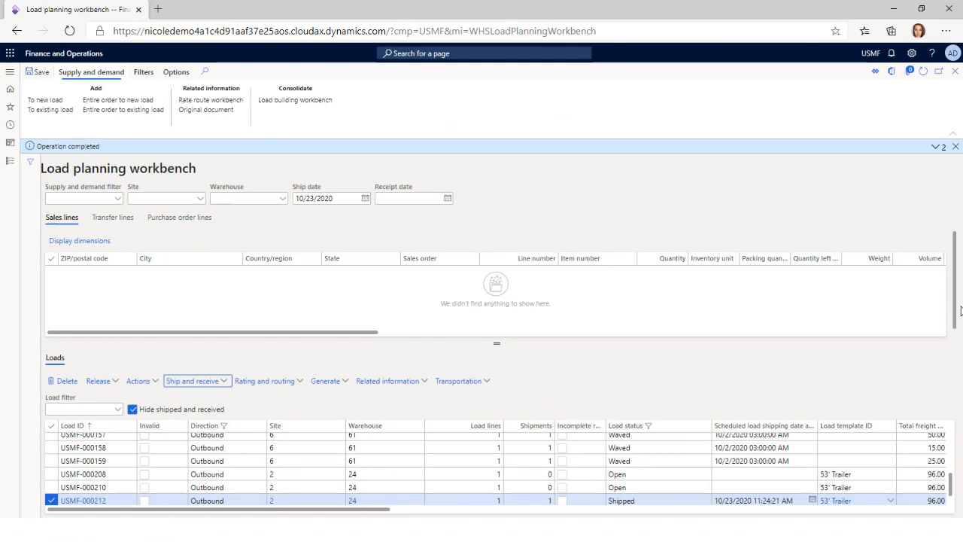
scroll(954, 331, down, 1)
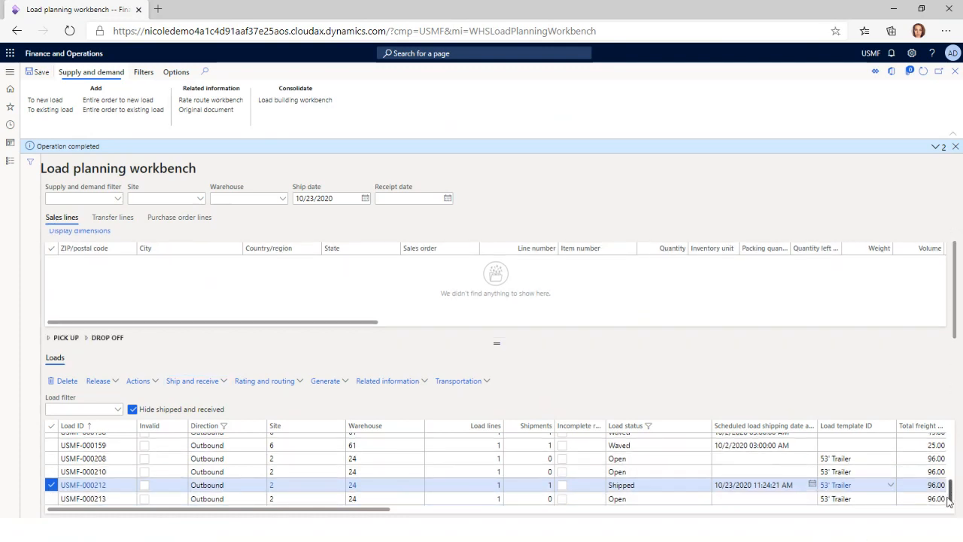
click(628, 486)
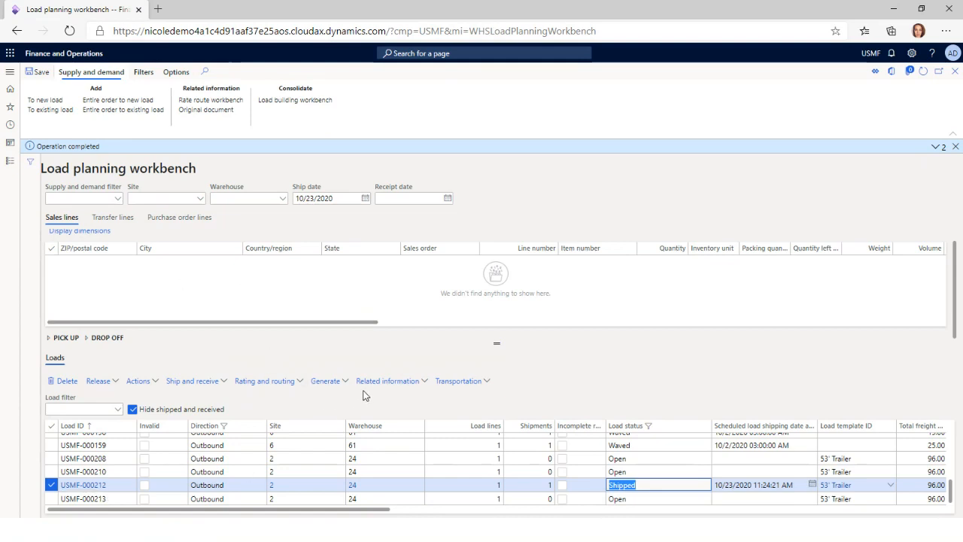
Open the freight bill details for load USMF-000212 and expand all sections
click(401, 382)
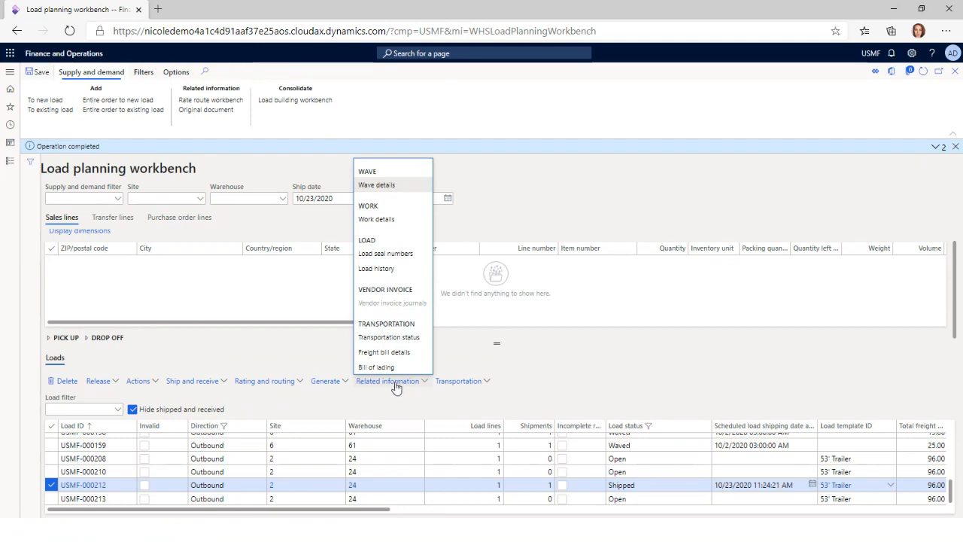
click(397, 359)
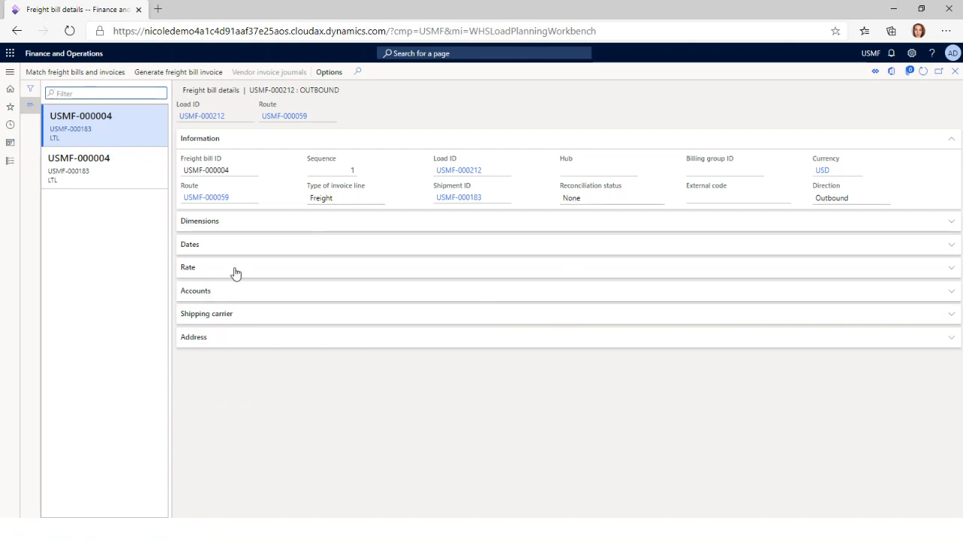
right_click(225, 230)
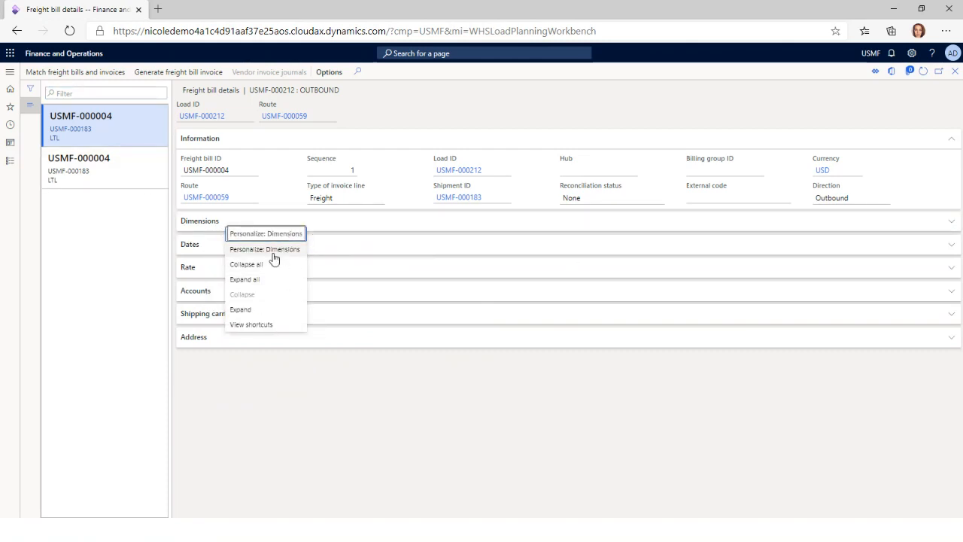
click(248, 279)
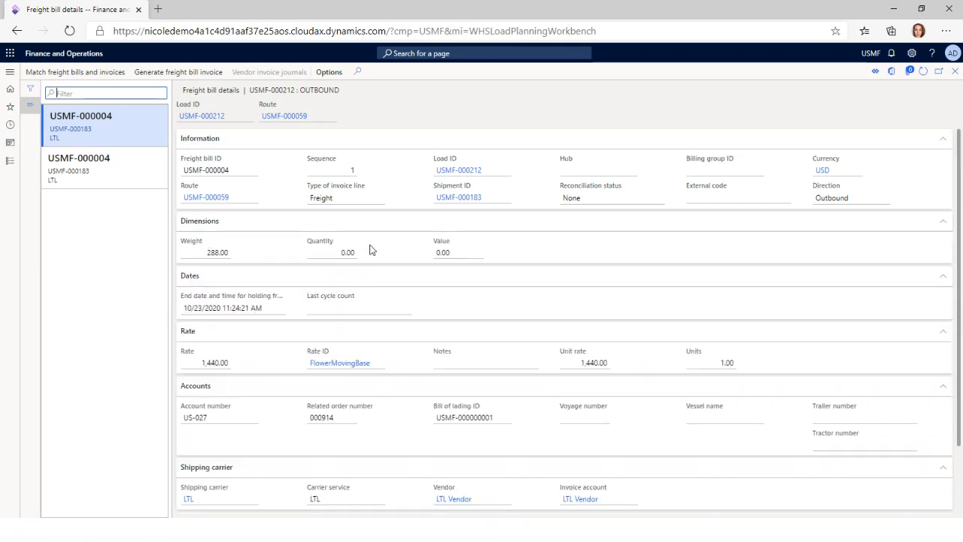
Review the rates of the freight line and the accessorial line on the freight bill
click(204, 364)
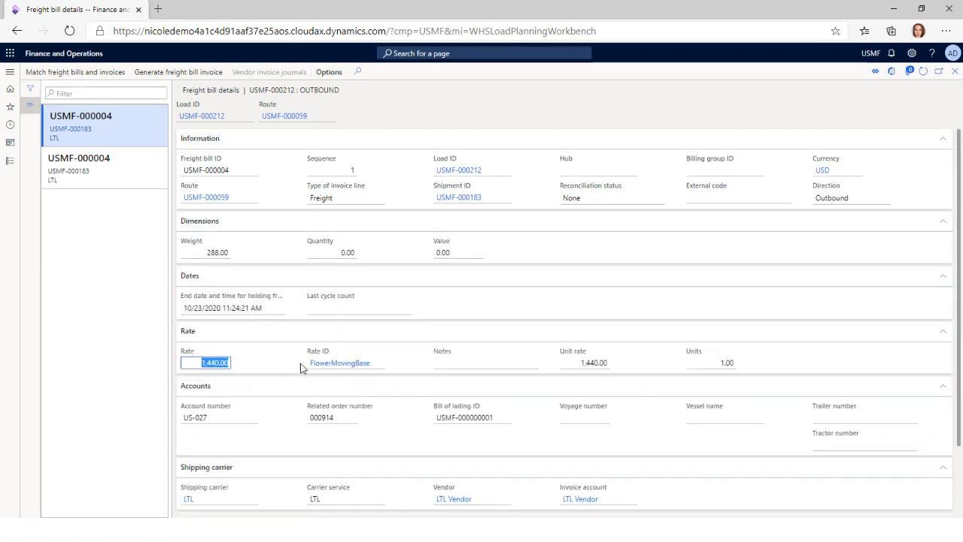
click(129, 181)
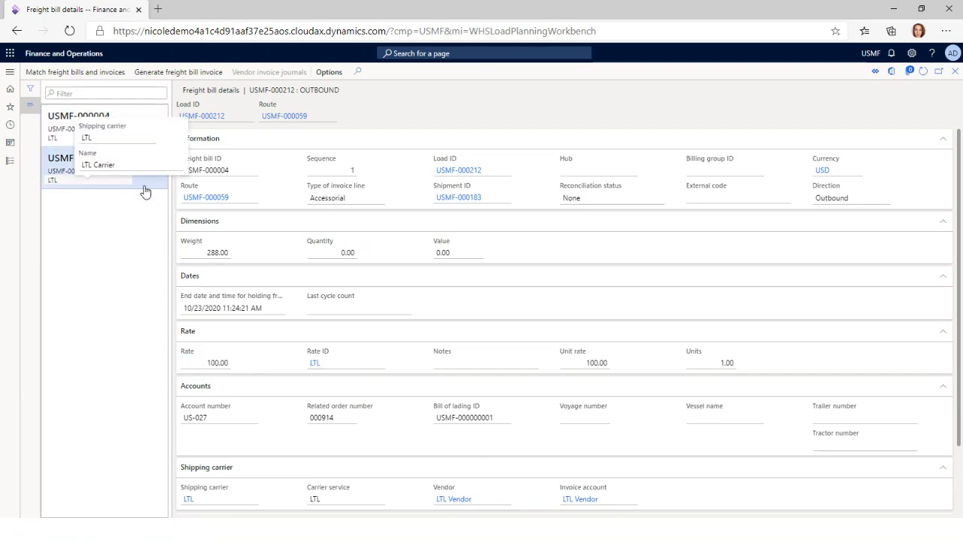
click(211, 363)
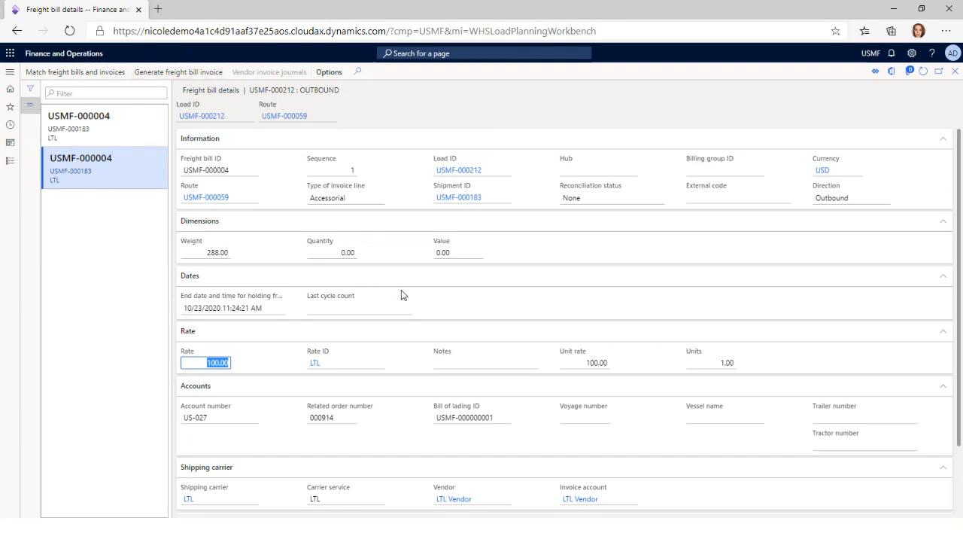
Generate the freight bill invoice for load USMF-000212 with invoice number INV789
click(171, 72)
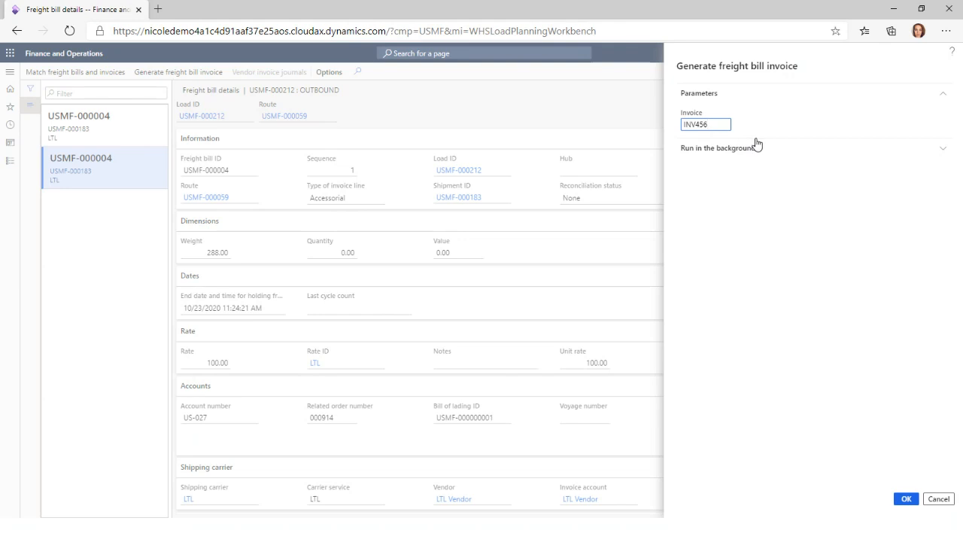
key(BackSpace)
key(BackSpace)
key(BackSpace)
text(789)
click(909, 499)
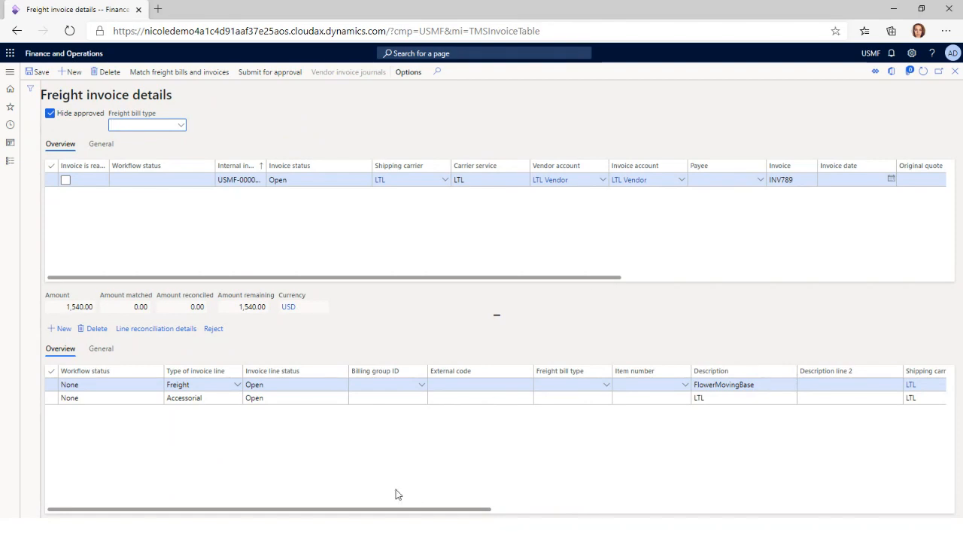
In the freight invoice details for INV789, set the unit price of the FlowerMovingBase line to 1,350.00
drag(385, 504, 619, 504)
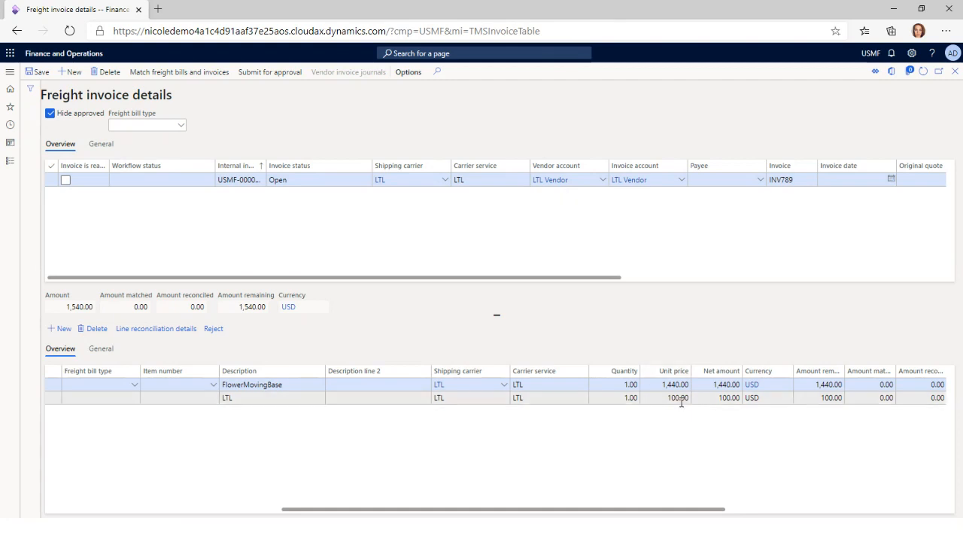
drag(668, 512, 728, 515)
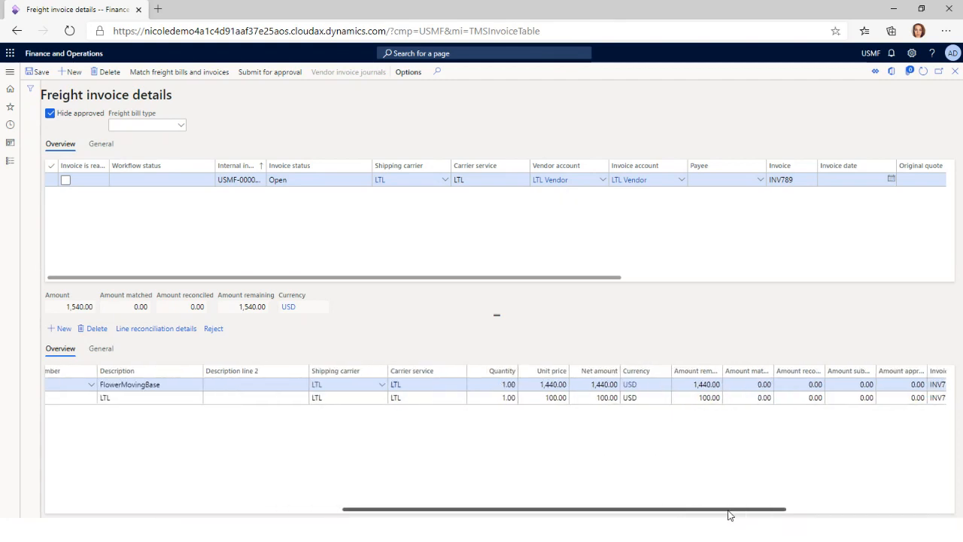
click(546, 385)
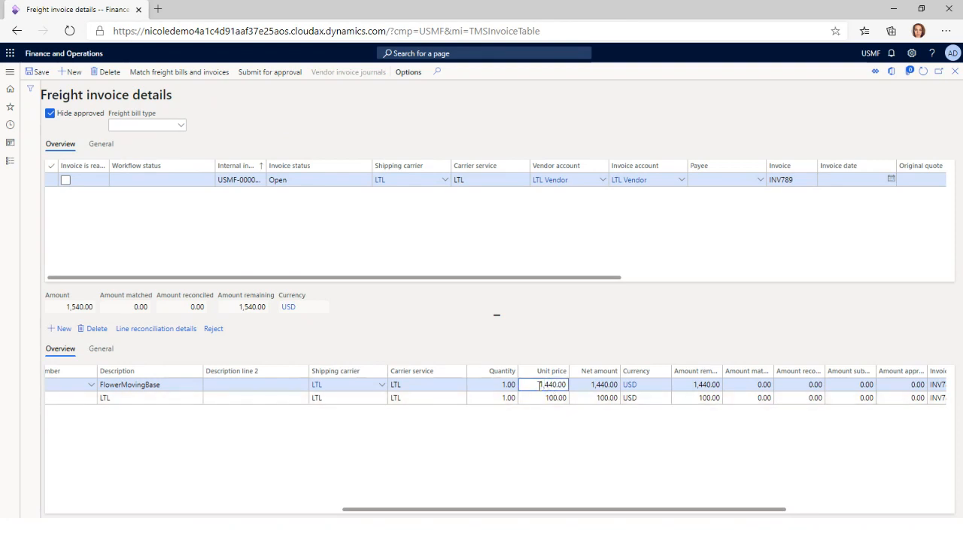
drag(539, 384, 571, 385)
text(1350)
key(Tab)
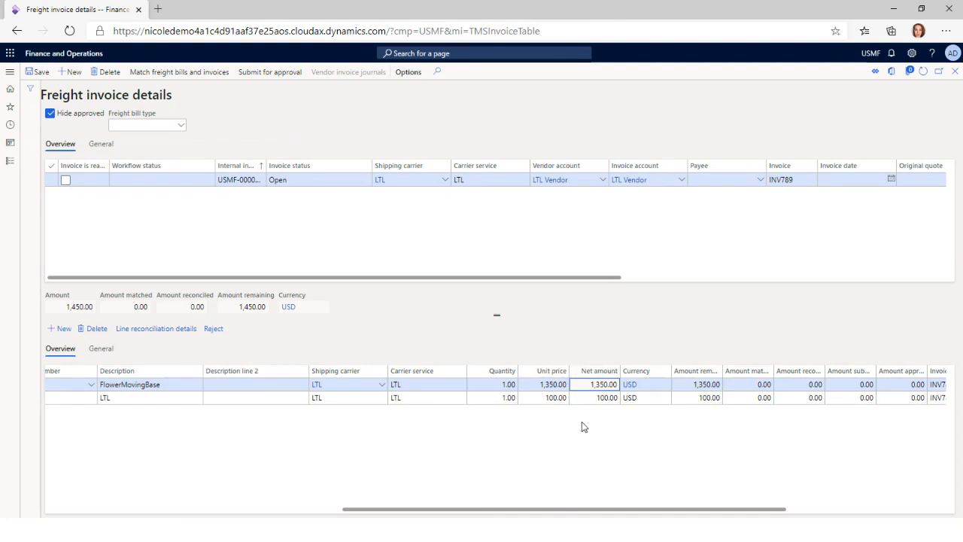
click(545, 398)
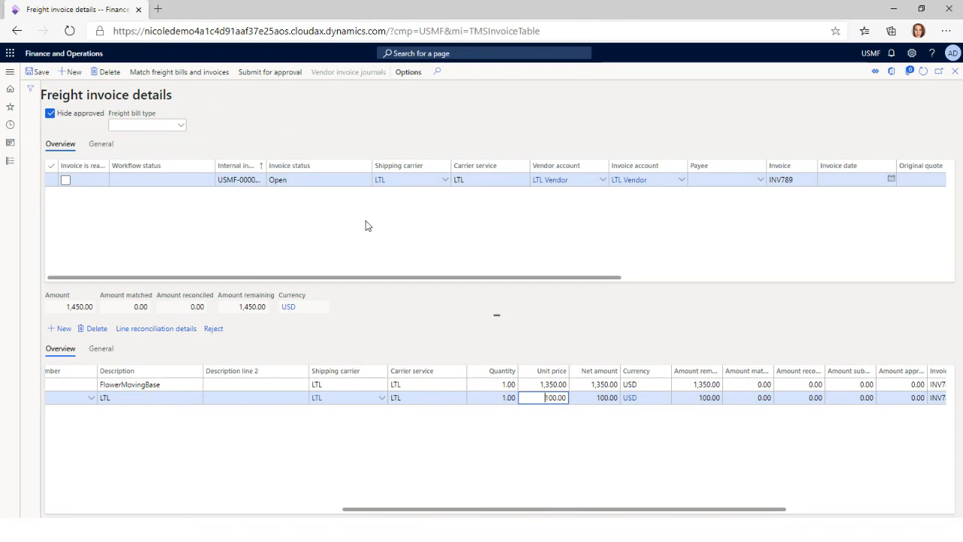
Open freight bill and invoice matching for invoice INV789 and expand all sections
click(177, 75)
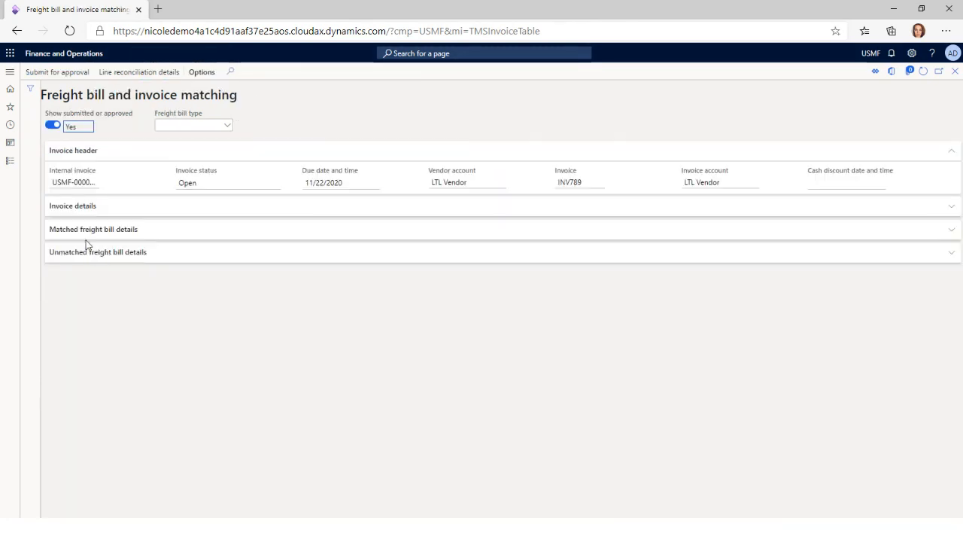
right_click(84, 213)
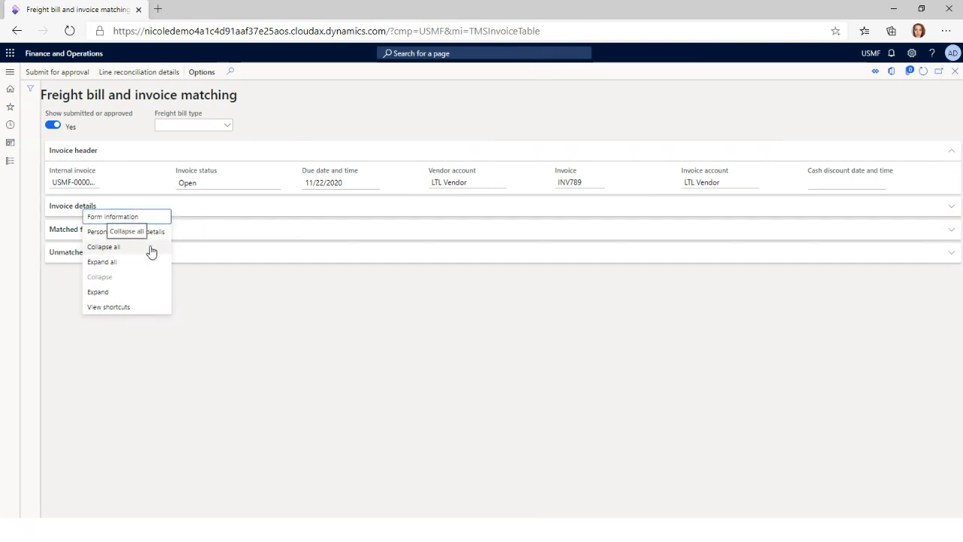
mouse_move(145, 224)
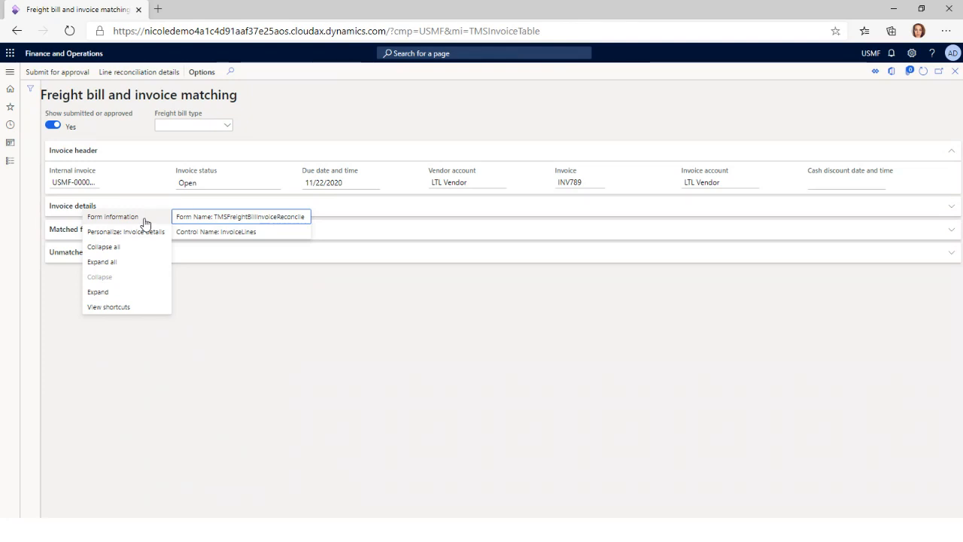
click(115, 262)
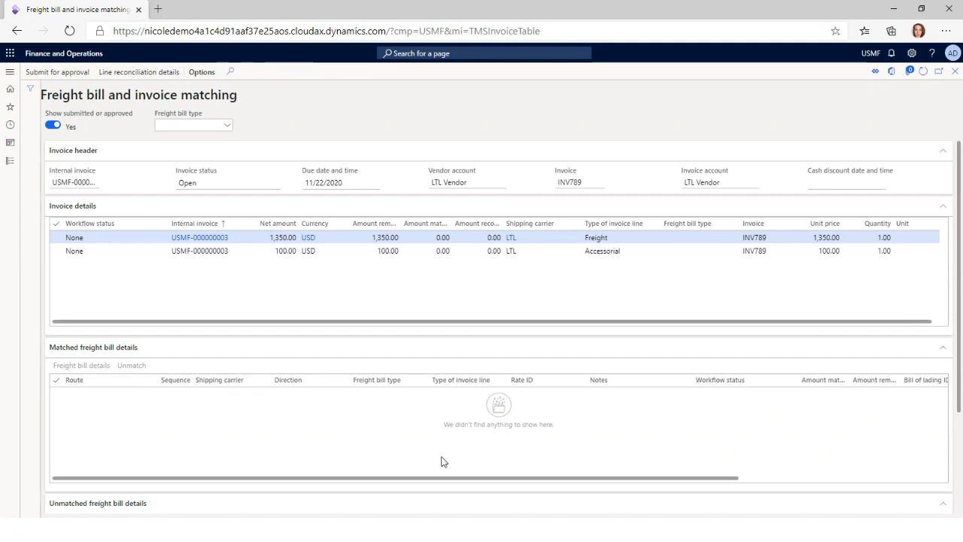
Match the freight line of invoice INV789 with the unmatched LTL freight bill line that has rate ID FlowerMovingBase
scroll(435, 455, right, 5)
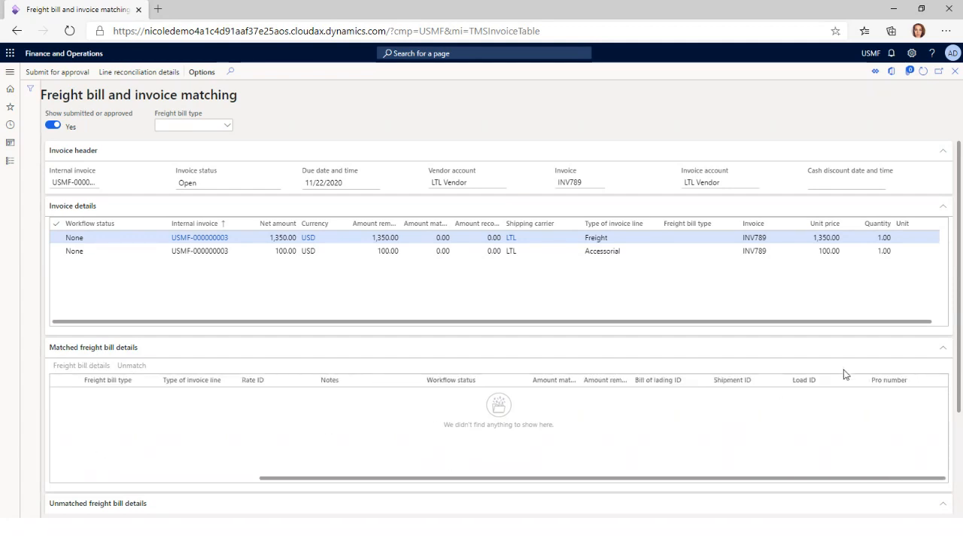
scroll(960, 360, down, 3)
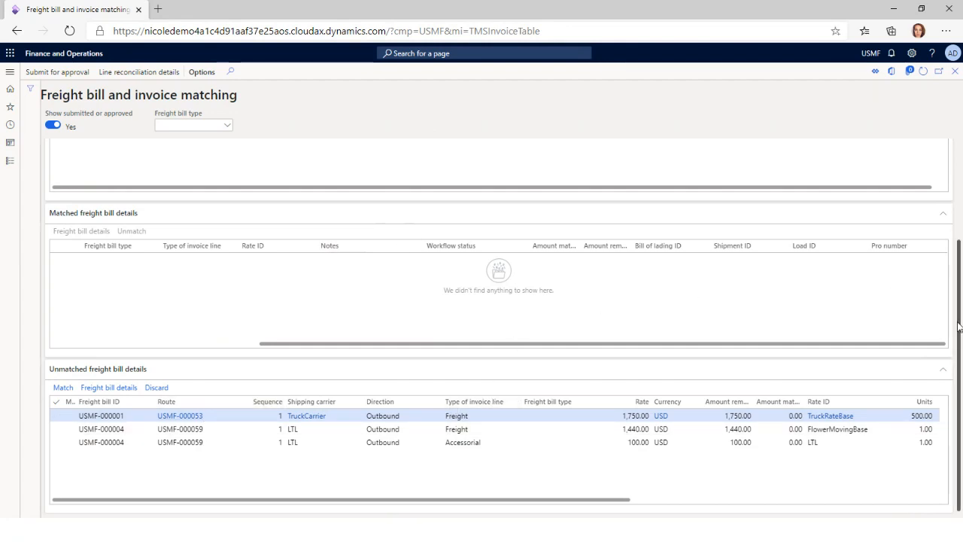
scroll(960, 323, up, 3)
click(361, 225)
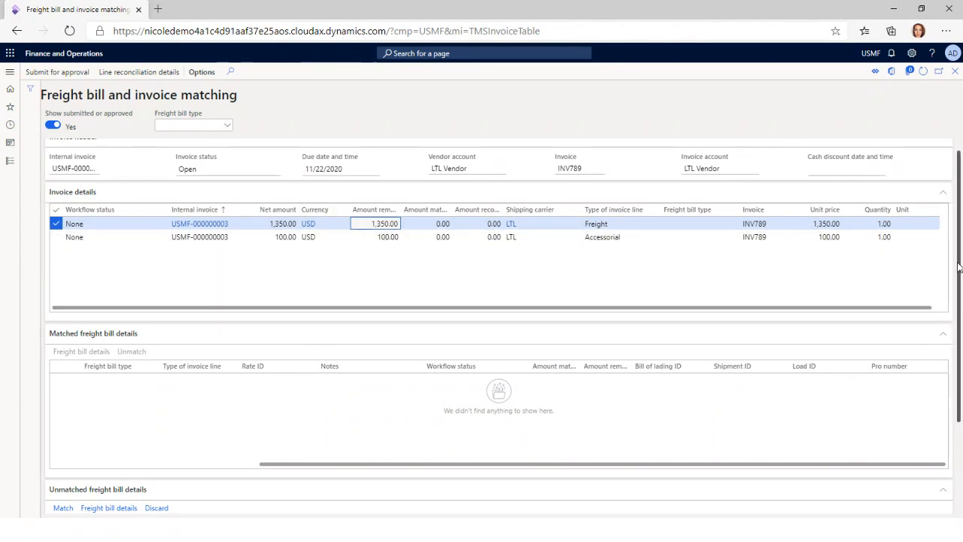
scroll(960, 267, down, 3)
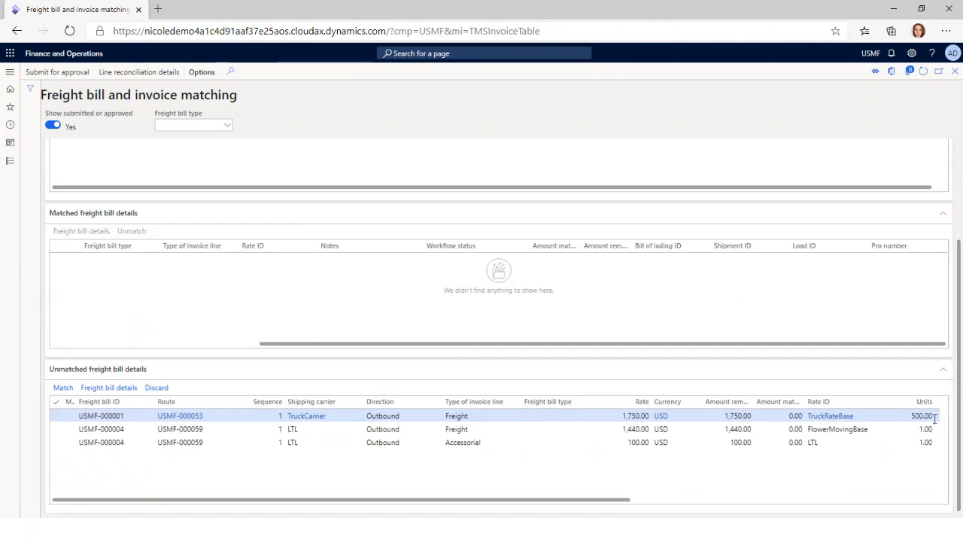
click(544, 428)
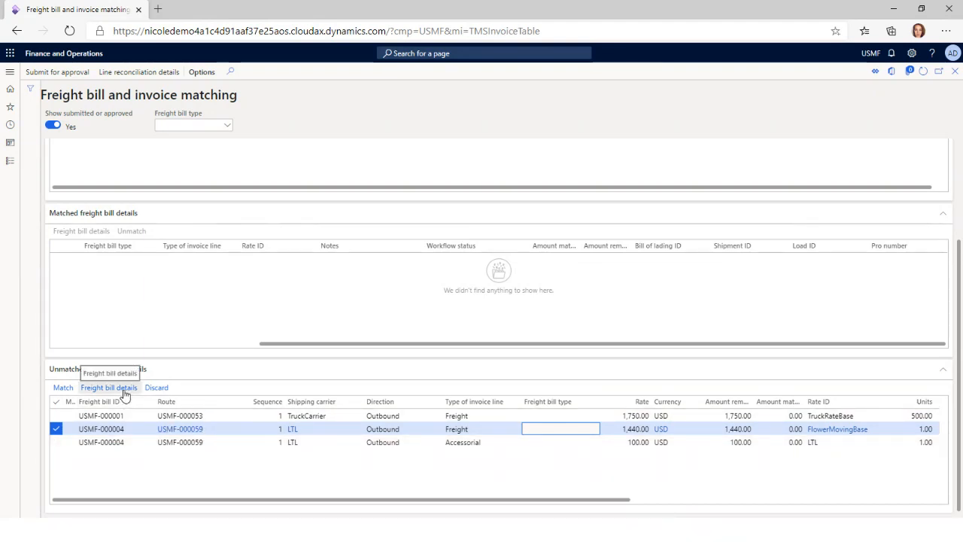
click(72, 390)
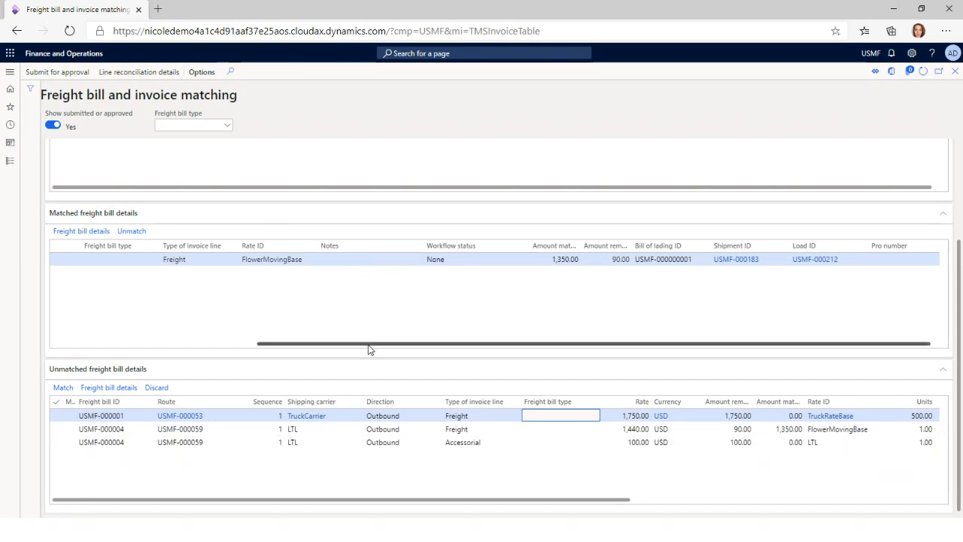
Match the accessorial line of invoice INV789 with the unmatched LTL accessorial freight bill line
drag(369, 349, 183, 340)
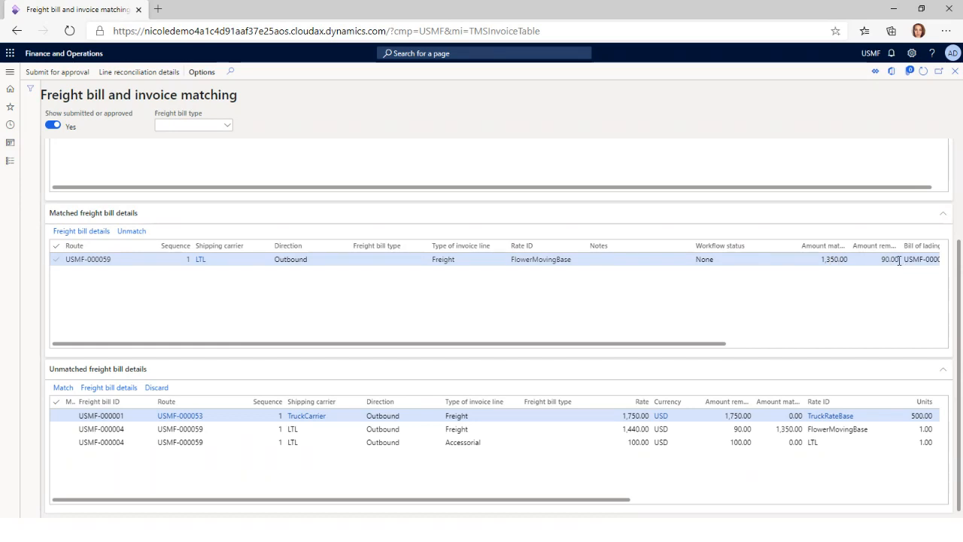
scroll(954, 305, up, 3)
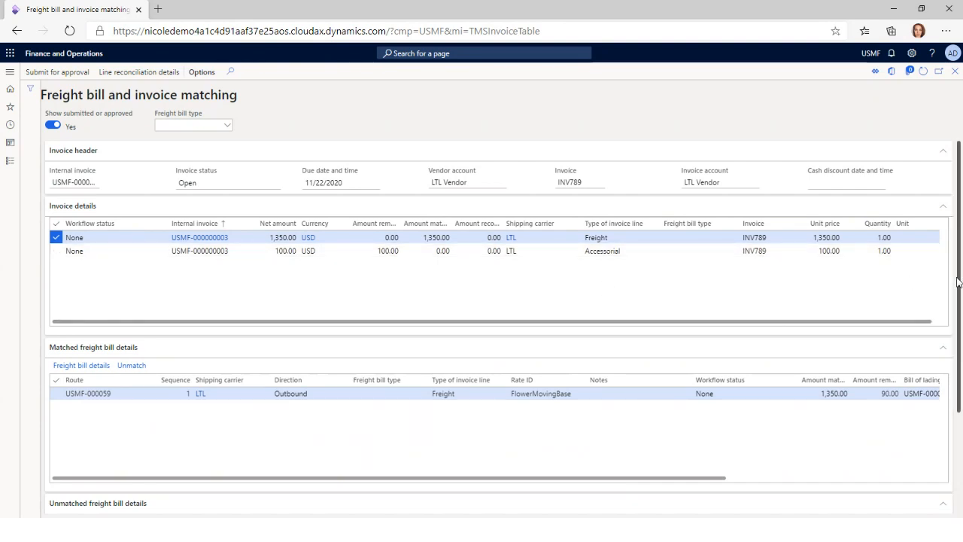
scroll(952, 284, down, 2)
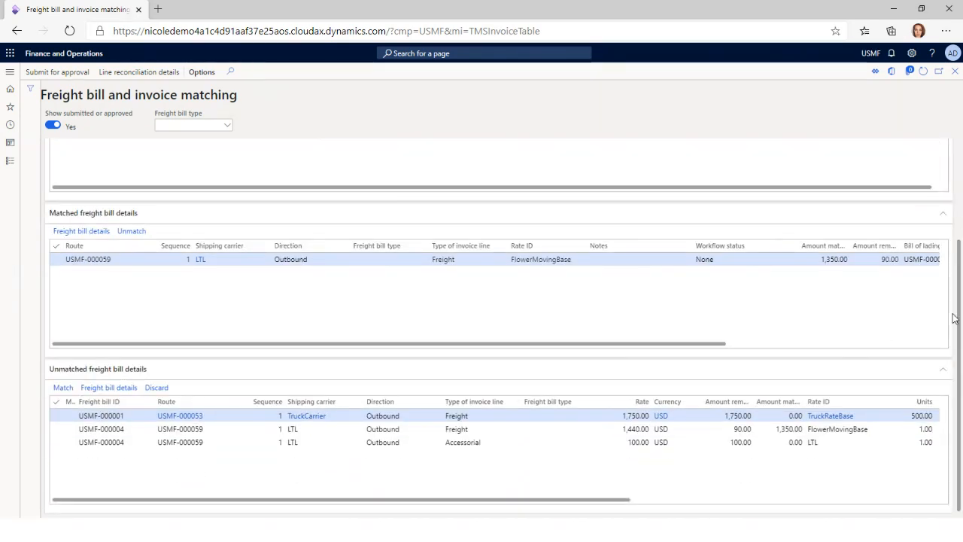
scroll(956, 317, up, 2)
click(441, 251)
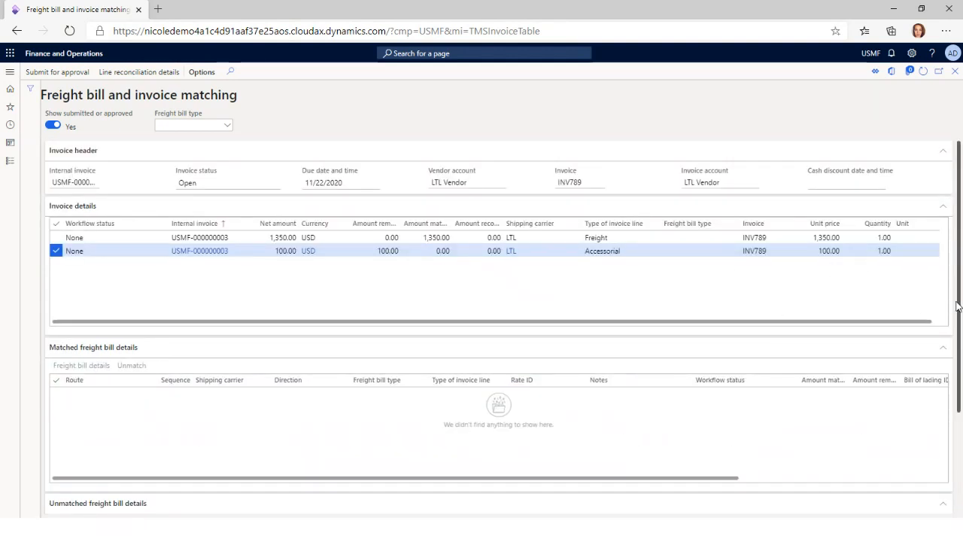
scroll(952, 305, down, 2)
click(441, 444)
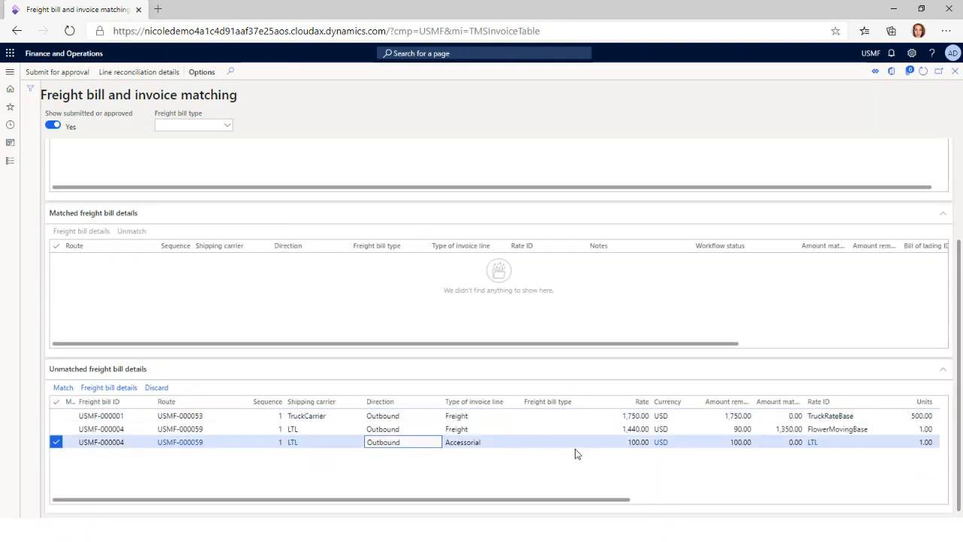
click(59, 390)
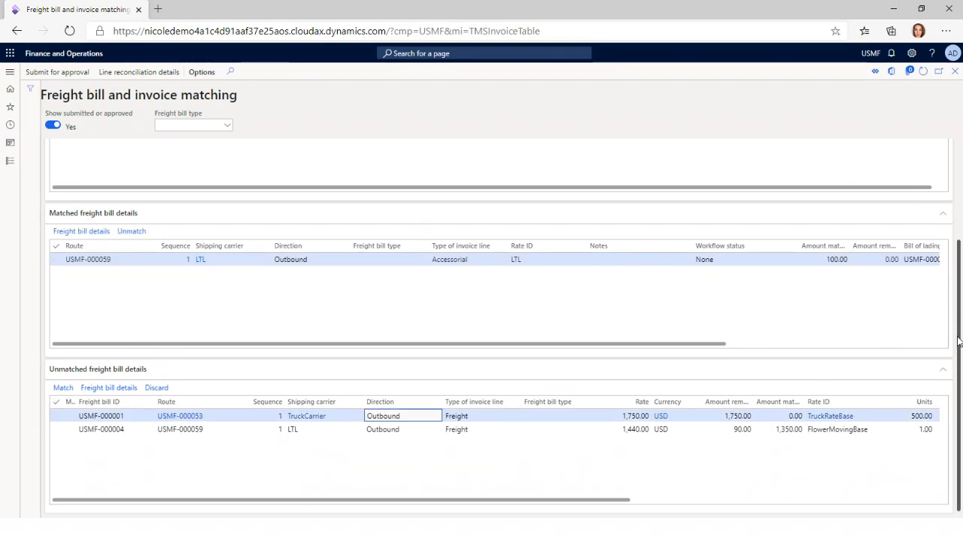
Submit the matched invoice for approval and close the freight and load planning forms to return to the dashboard
scroll(959, 273, up, 2)
scroll(960, 273, up, 1)
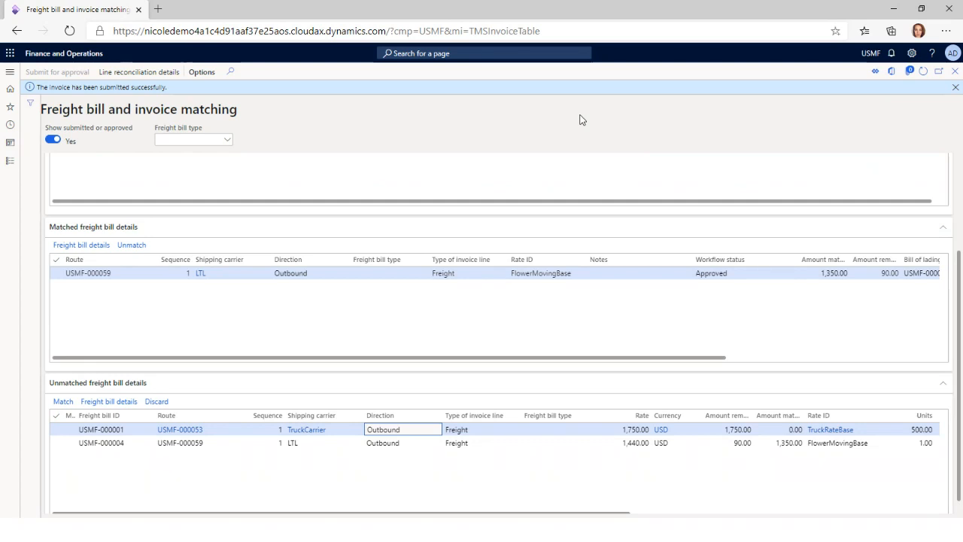
click(954, 75)
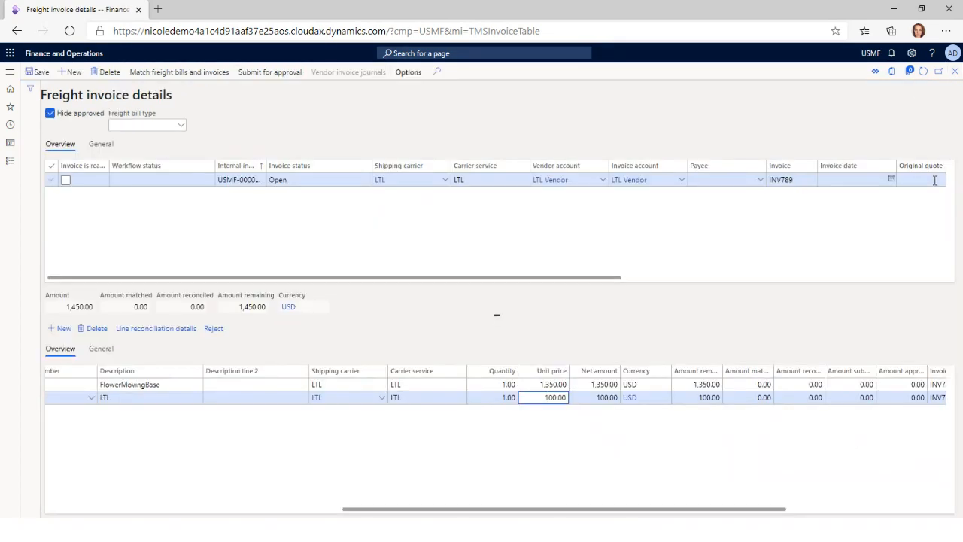
click(954, 76)
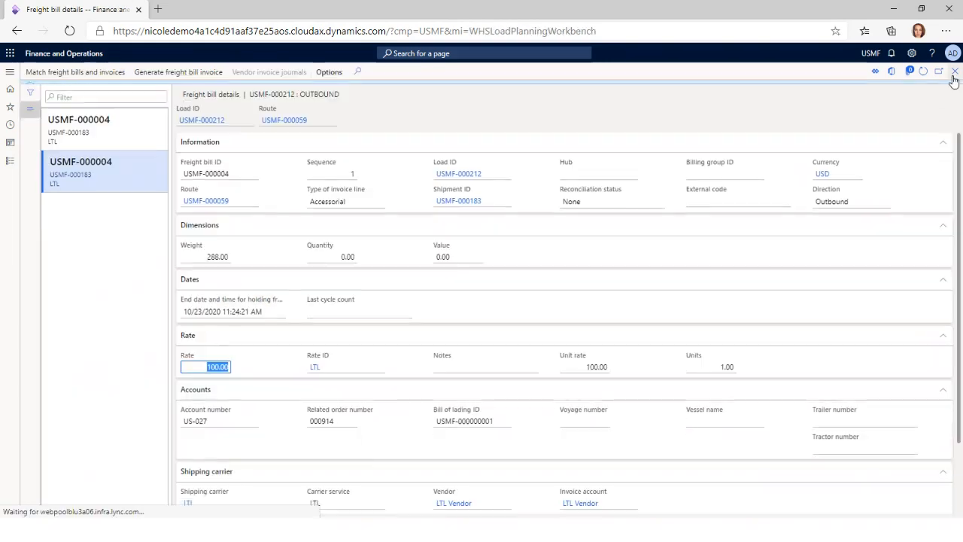
click(953, 75)
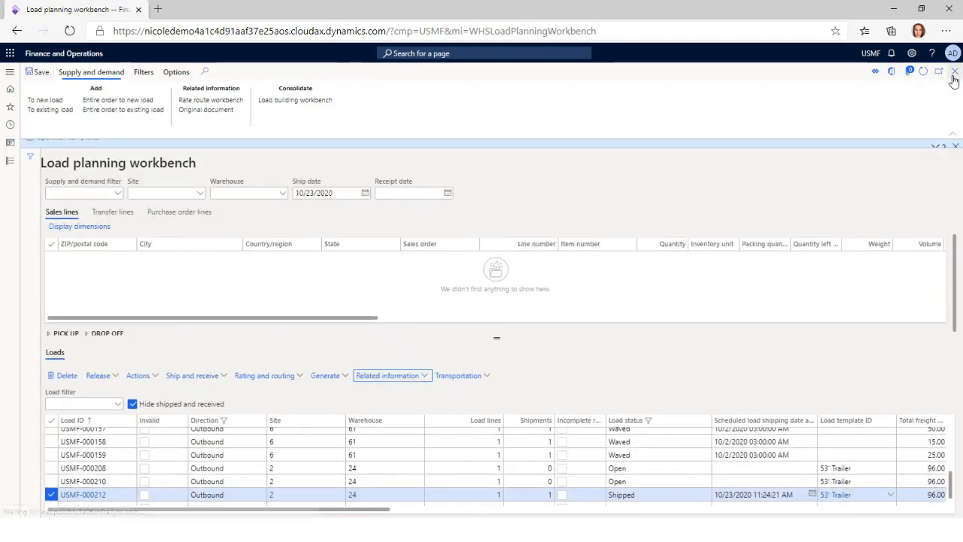
click(955, 147)
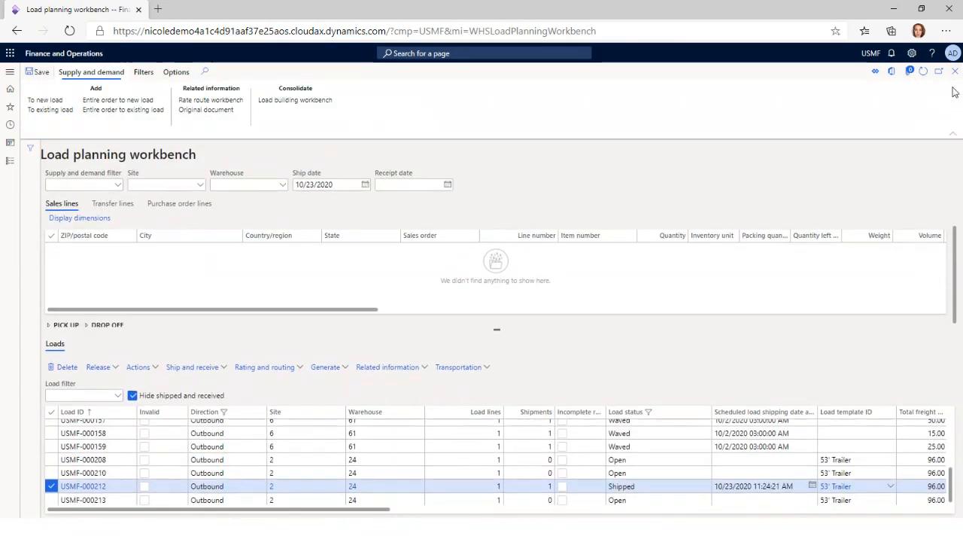
click(955, 71)
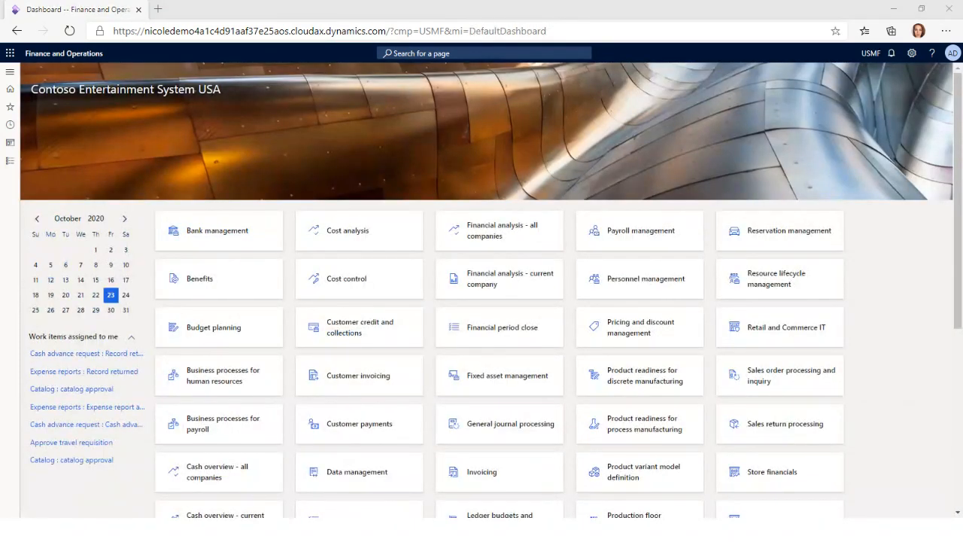
Open the load planning workbench and show its purchase order lines
key(alt+Tab)
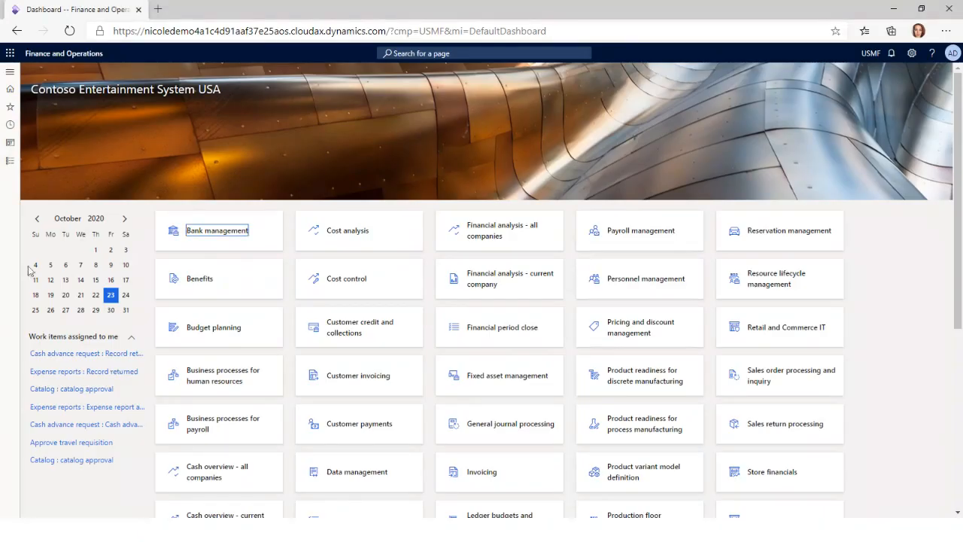
click(9, 161)
click(159, 121)
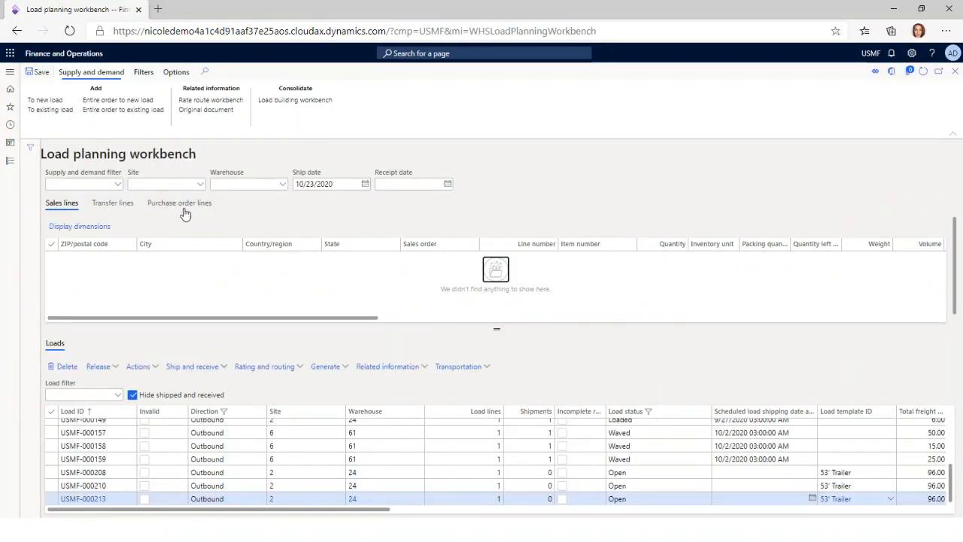
click(181, 204)
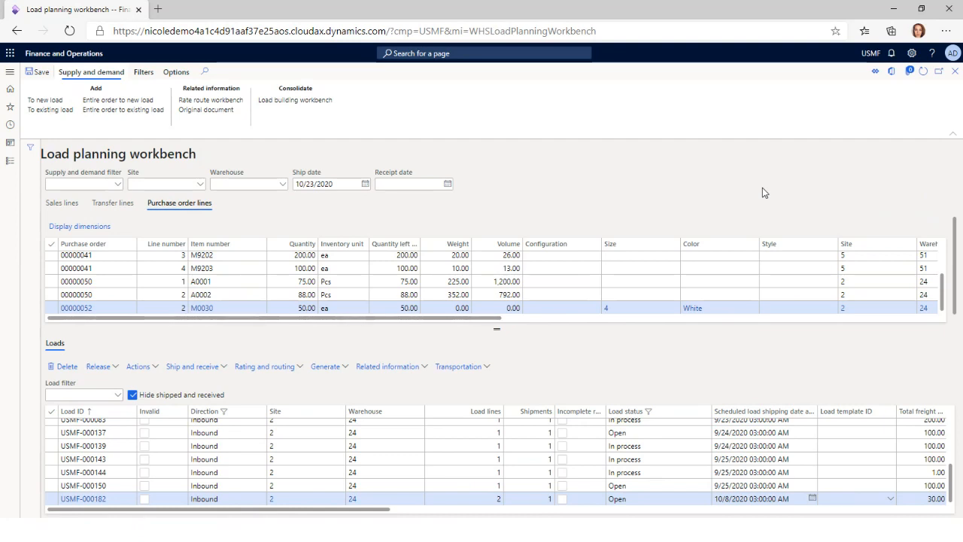
Open the load templates from the load building setup, review the 53' Trailer template and close the form
click(9, 160)
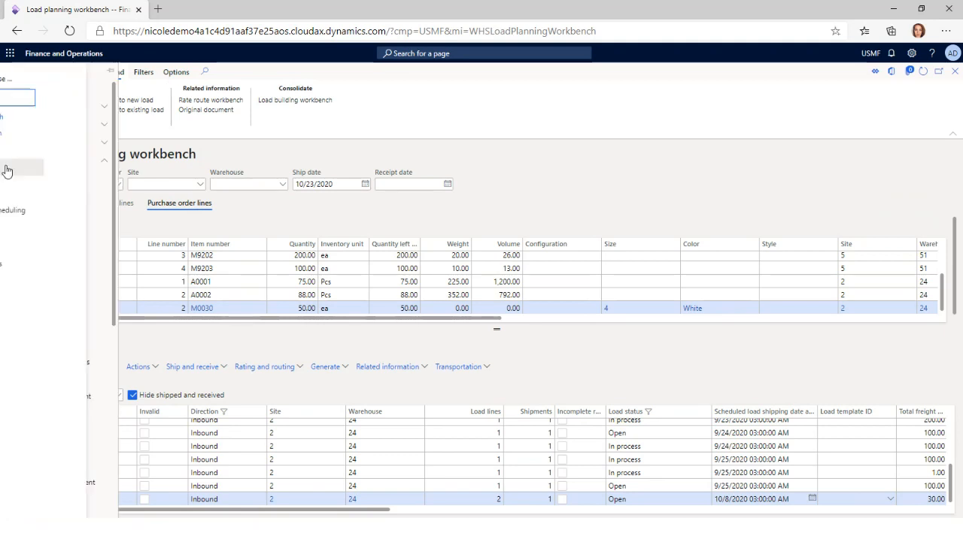
click(144, 321)
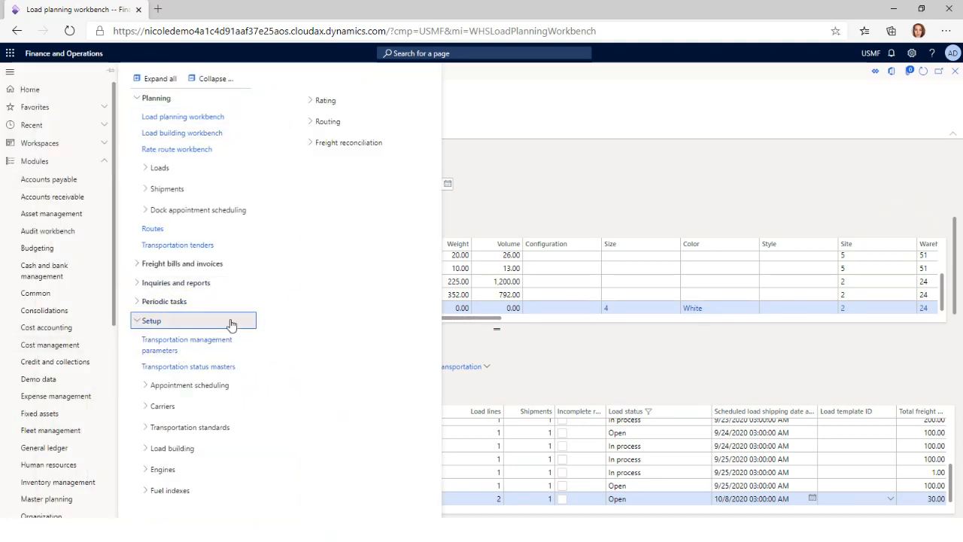
click(172, 447)
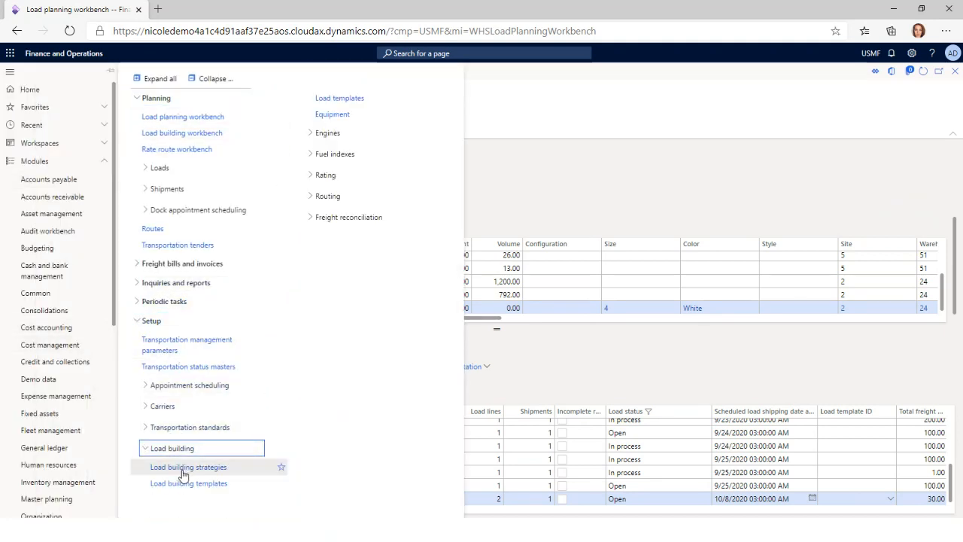
click(347, 102)
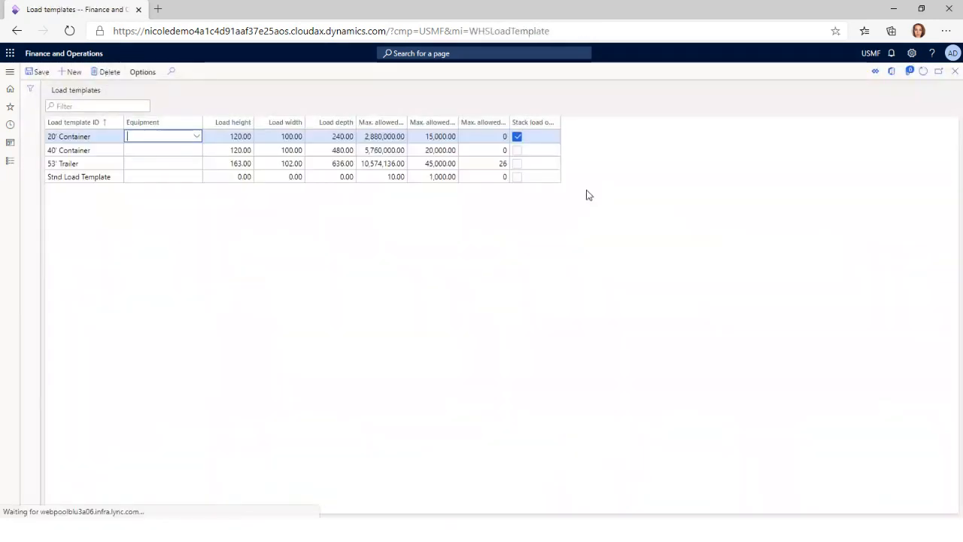
click(150, 166)
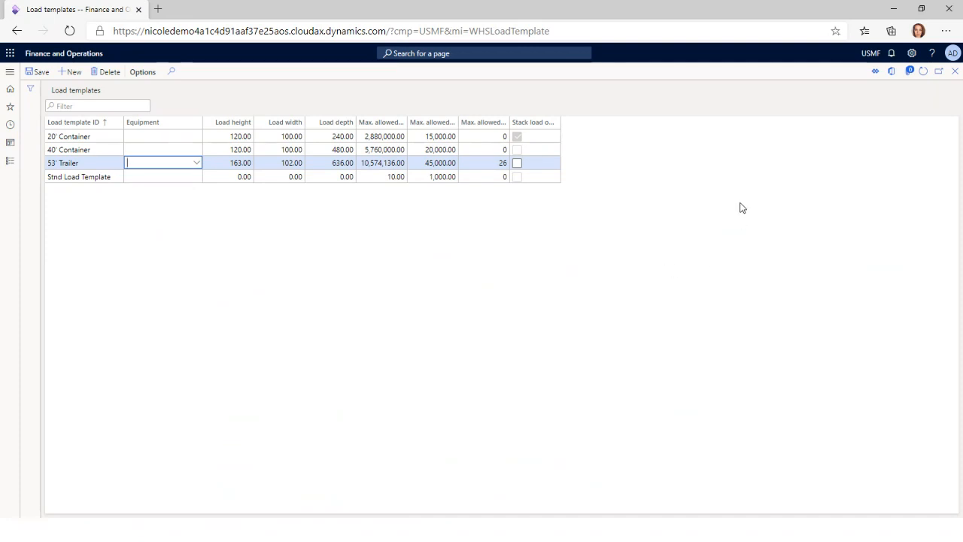
click(954, 75)
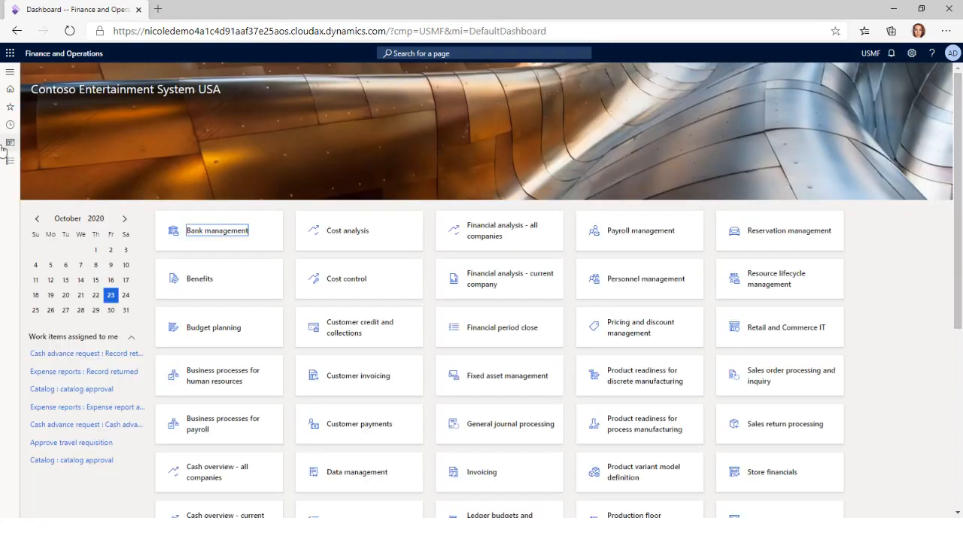
Search the pages for "terms" and open the Accounts payable terms of delivery setup
click(9, 167)
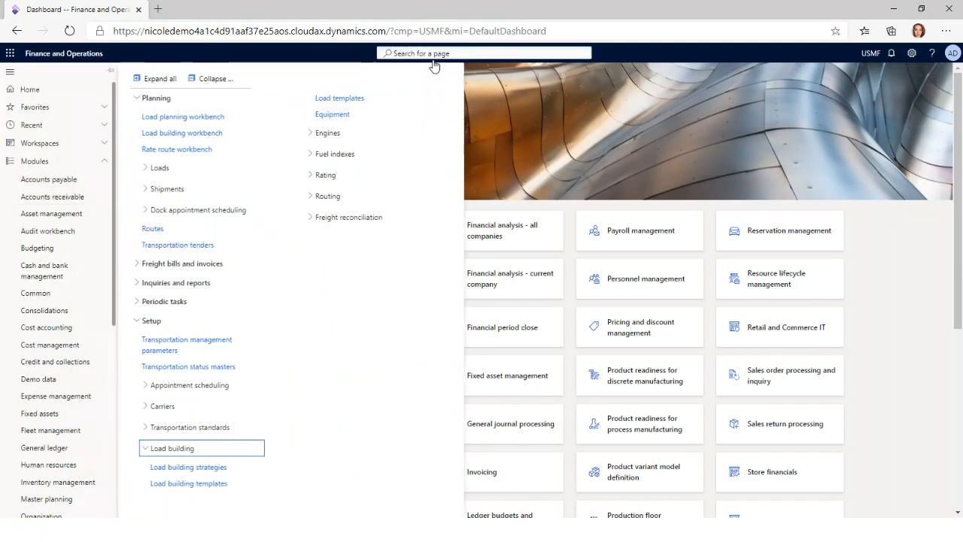
click(465, 52)
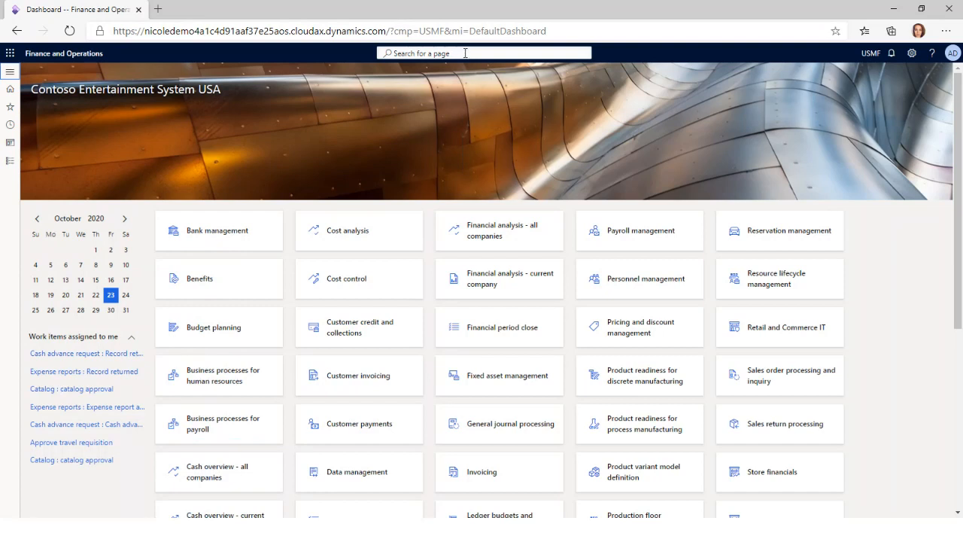
text(terms)
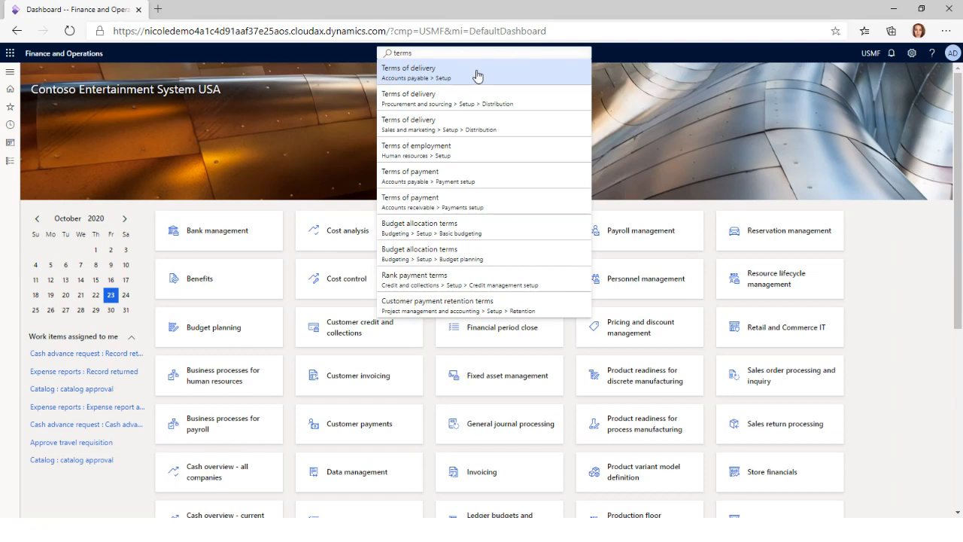
click(476, 75)
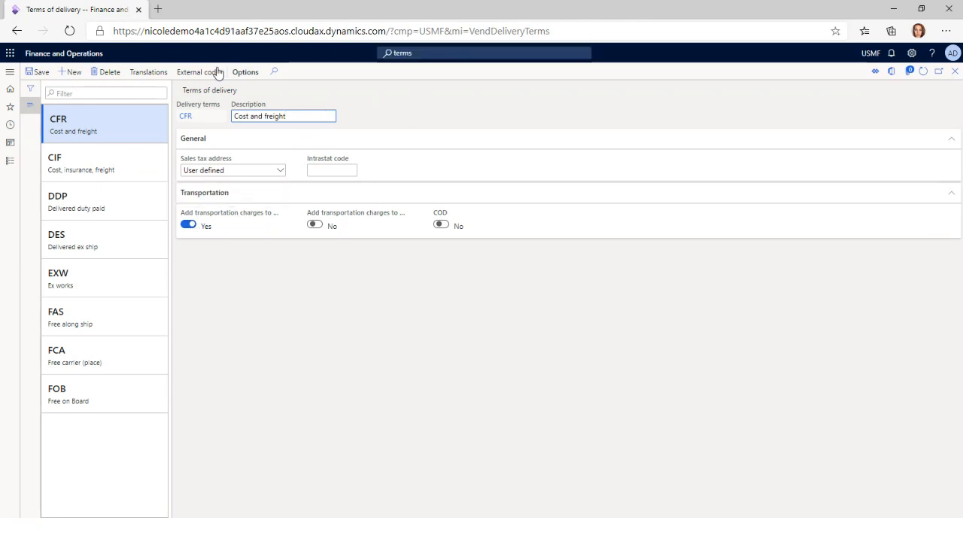
Open the second-to-last Birch Company order, with release status Released, from all sales orders and show its line's loads
click(10, 161)
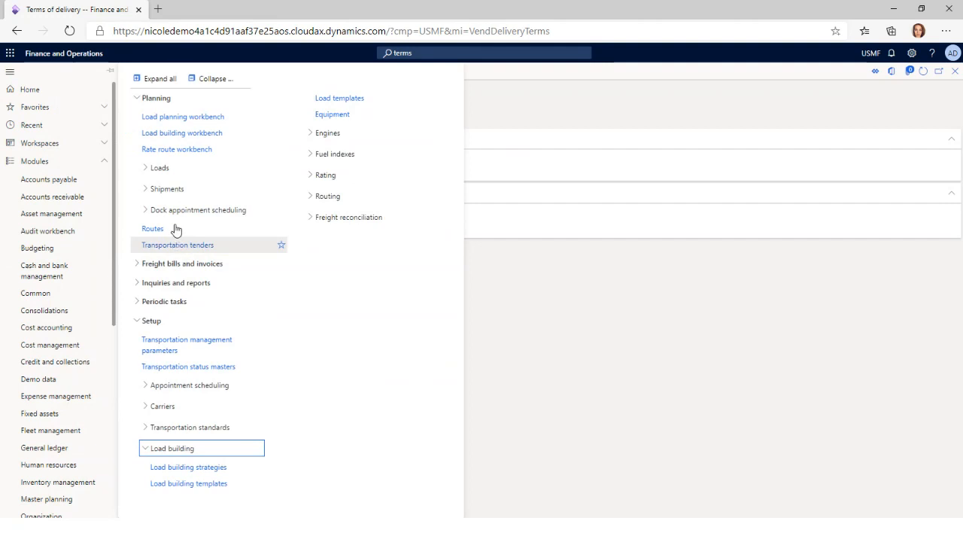
click(62, 197)
click(167, 155)
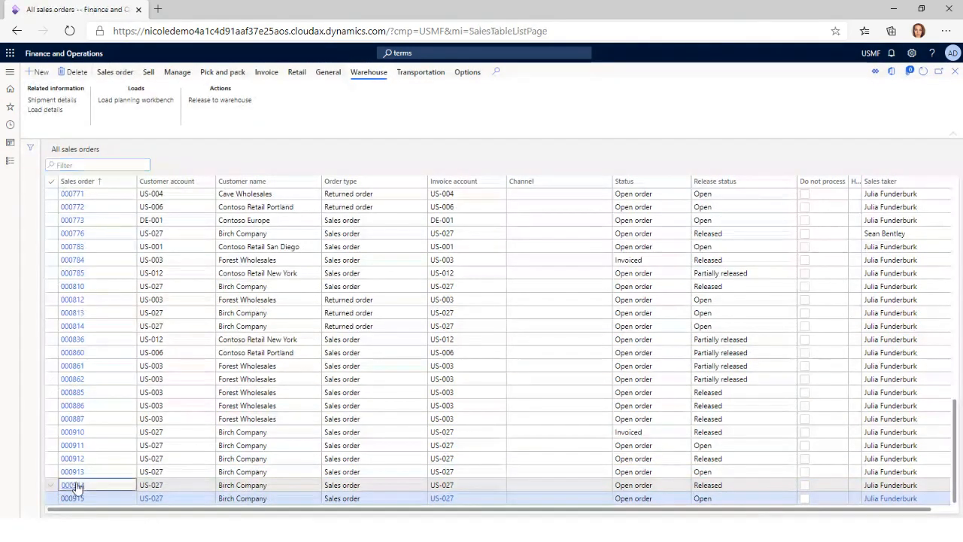
click(79, 485)
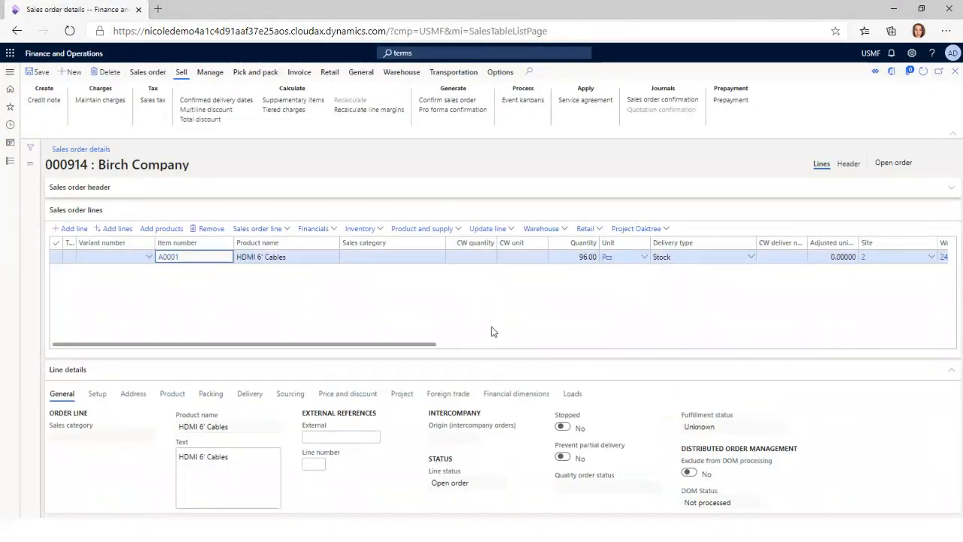
click(572, 394)
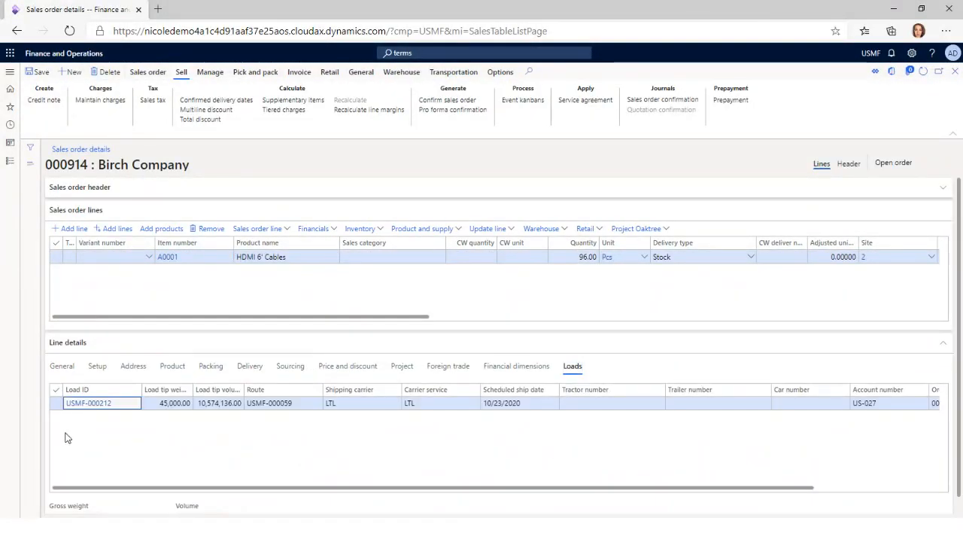
Open the charges of the HDMI 6' Cables line, widen the Description column to review the freight charges, and close the form
click(313, 228)
click(322, 297)
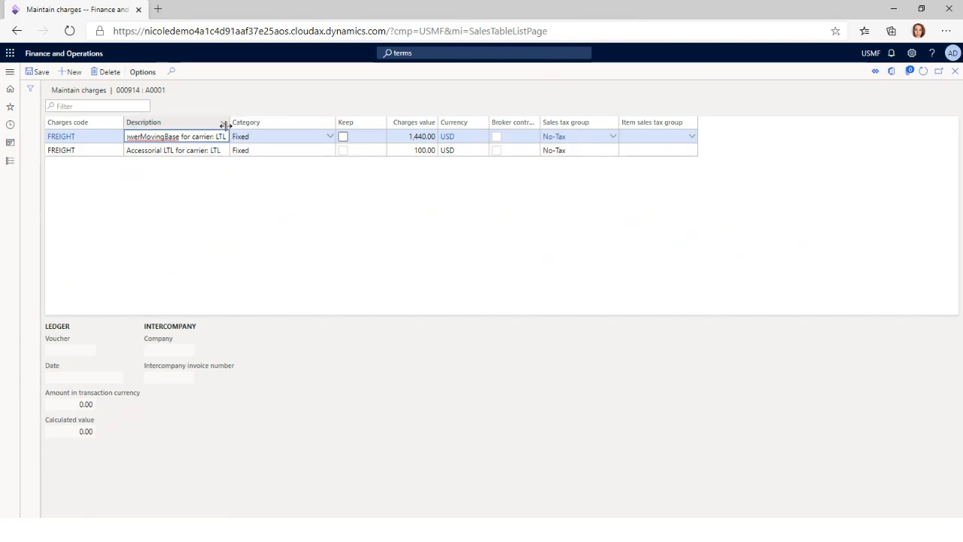
drag(229, 122, 270, 123)
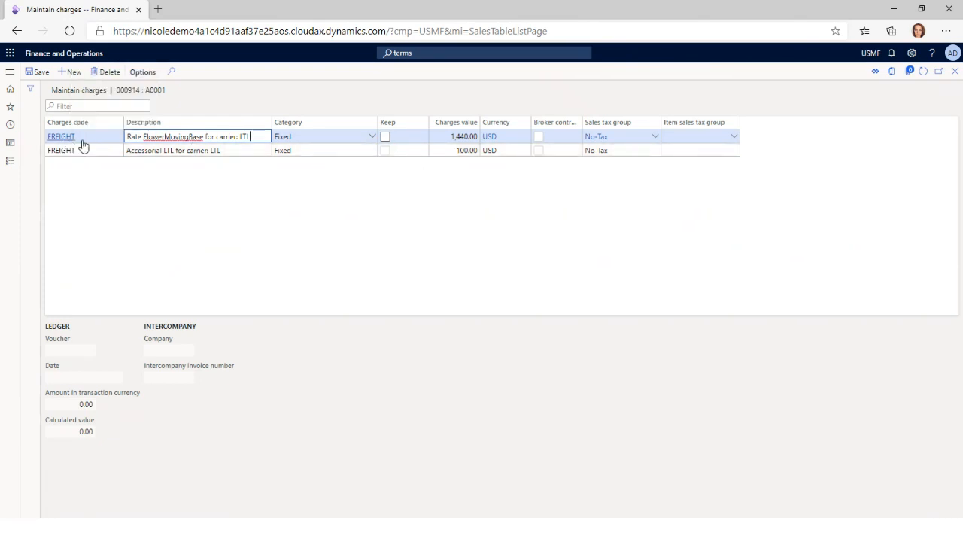
mouse_move(86, 145)
click(956, 74)
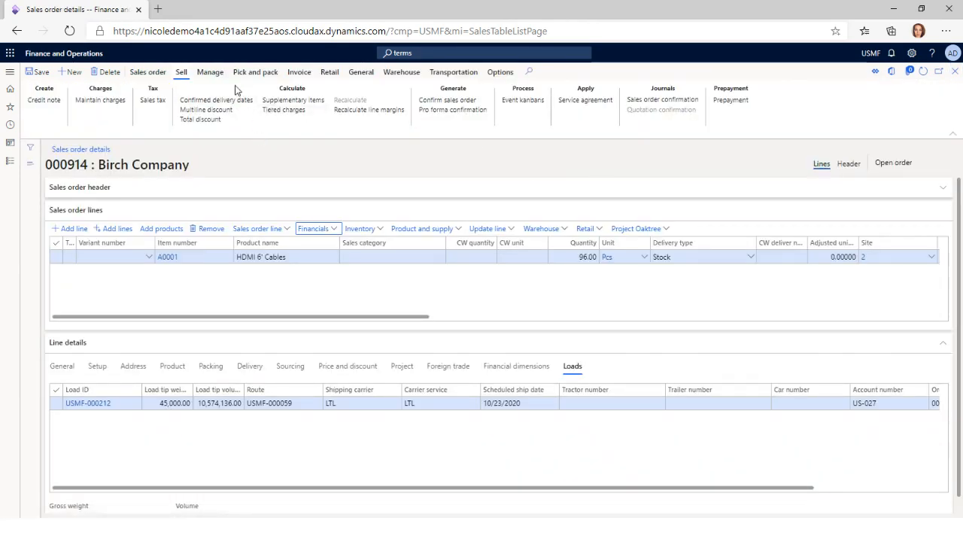
Post the sales order's packing slip for the picked quantity and its invoice for the packing slip quantity
click(256, 72)
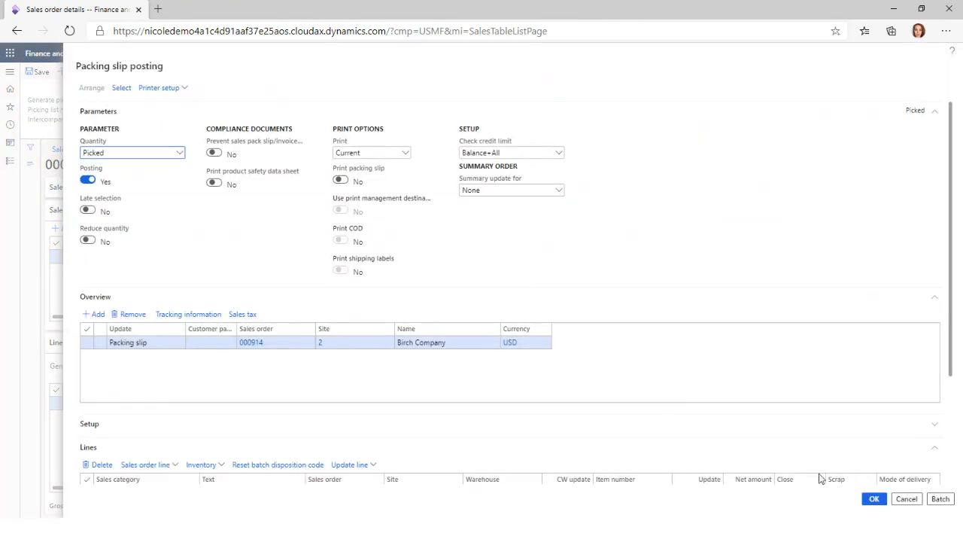
click(578, 267)
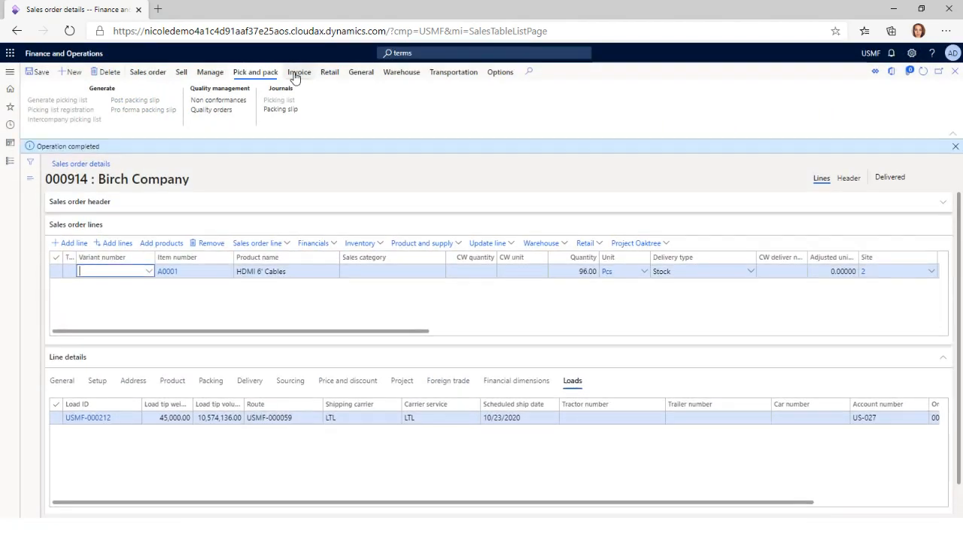
click(299, 75)
click(51, 101)
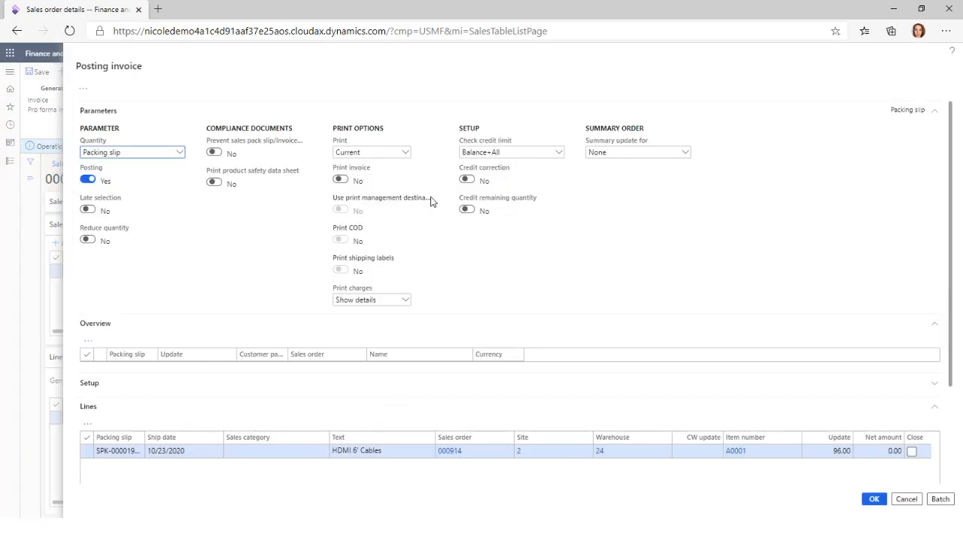
click(872, 498)
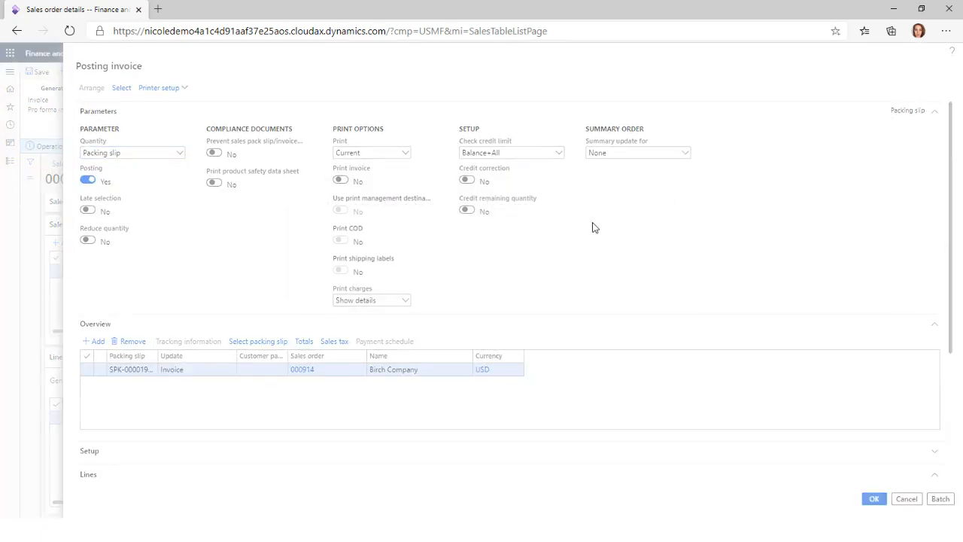
click(581, 266)
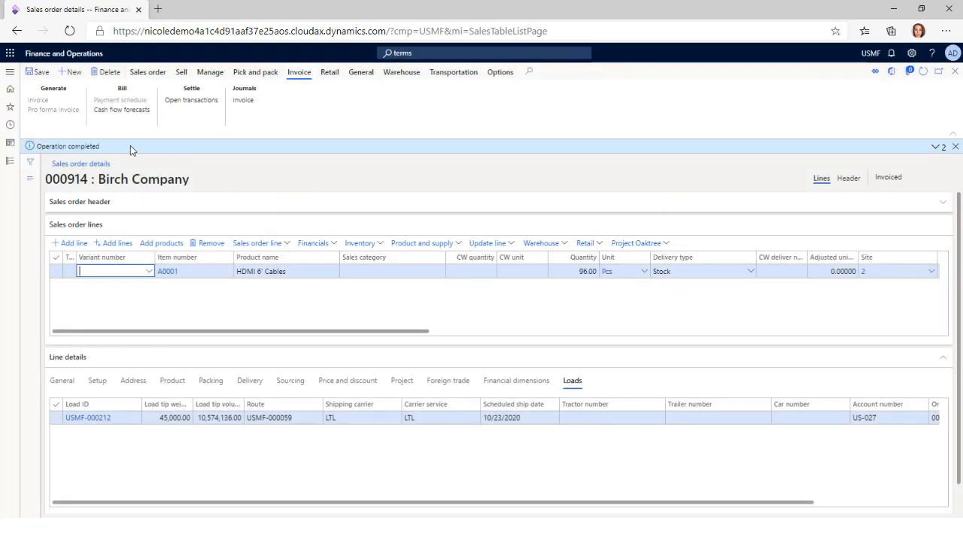
Open the voucher from the sales order's invoice journal and review the Accounts Receivable and Freight - Outbound postings
click(247, 101)
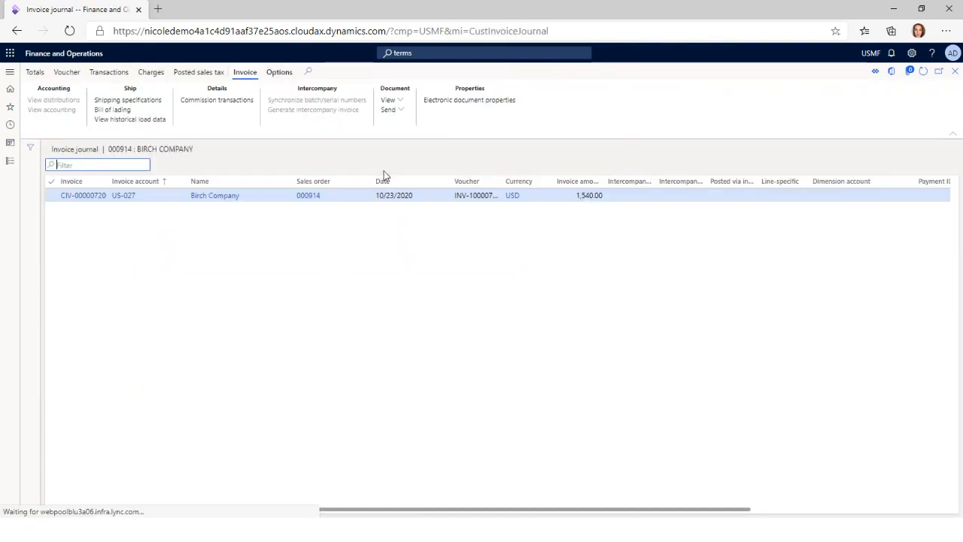
click(62, 73)
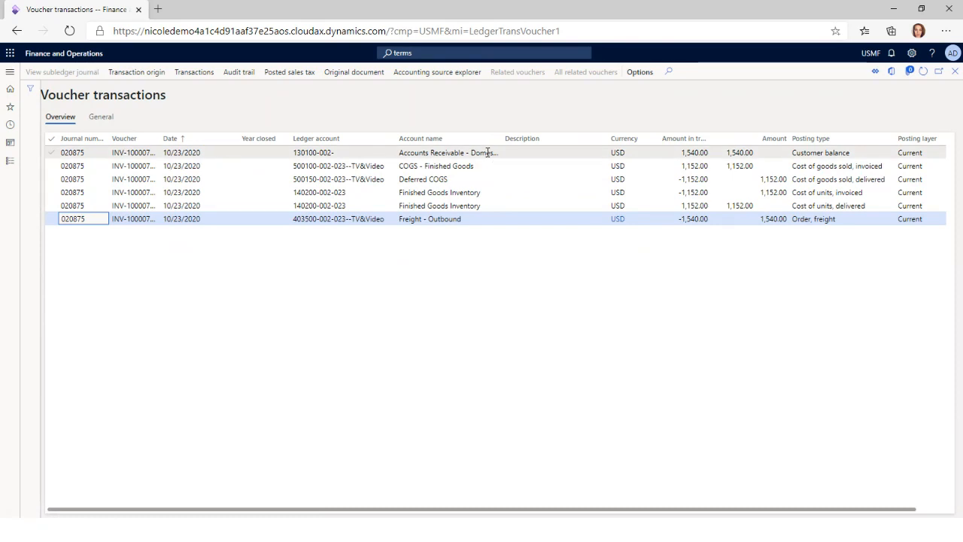
click(487, 152)
ctrl+click(468, 224)
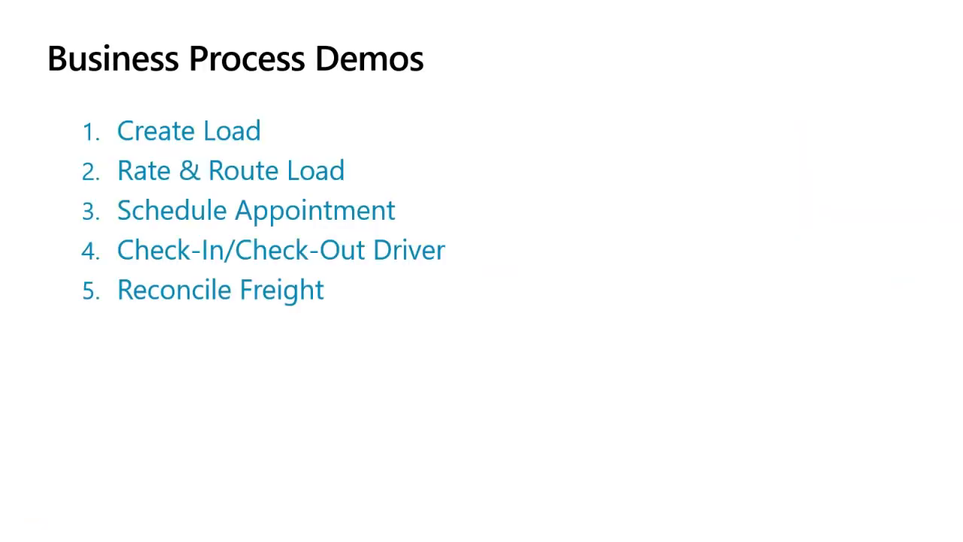
click(697, 434)
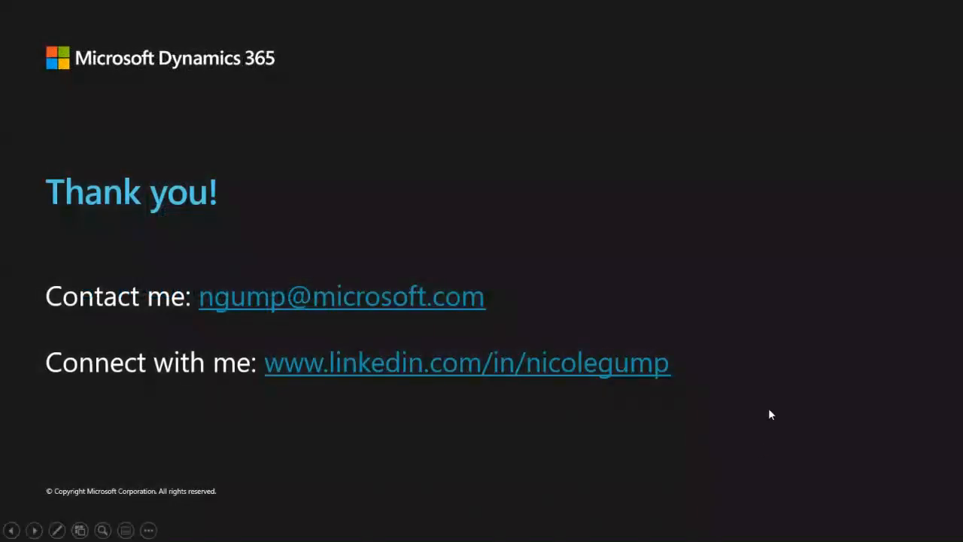